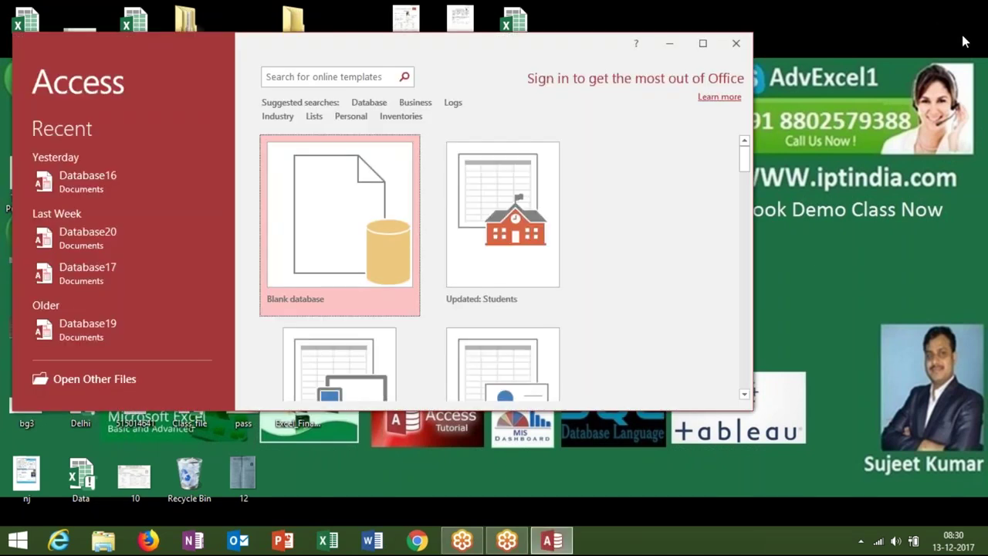
Step: Open the Database16 database from the Recent list on the Access start screen
{"action": "left_click", "coordinate": [113, 180]}
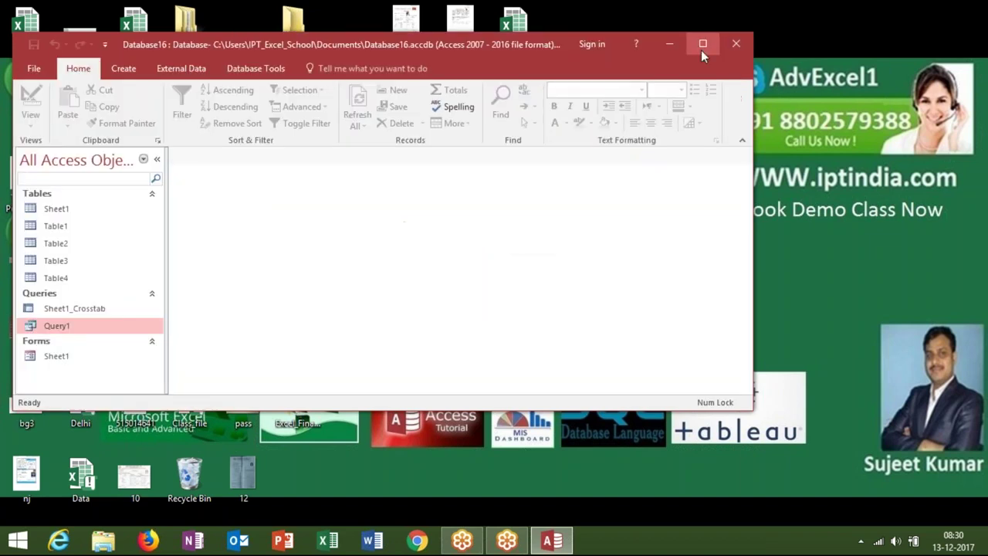
Step: Maximize Access and create a blank query design with the Sheet1 table added
{"action": "left_click", "coordinate": [702, 51]}
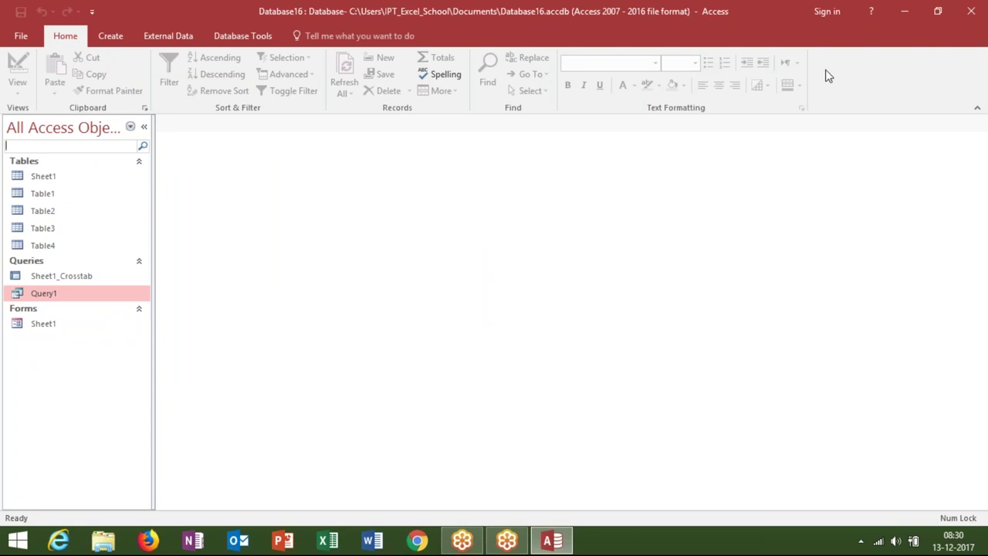
{"action": "left_click", "coordinate": [45, 193]}
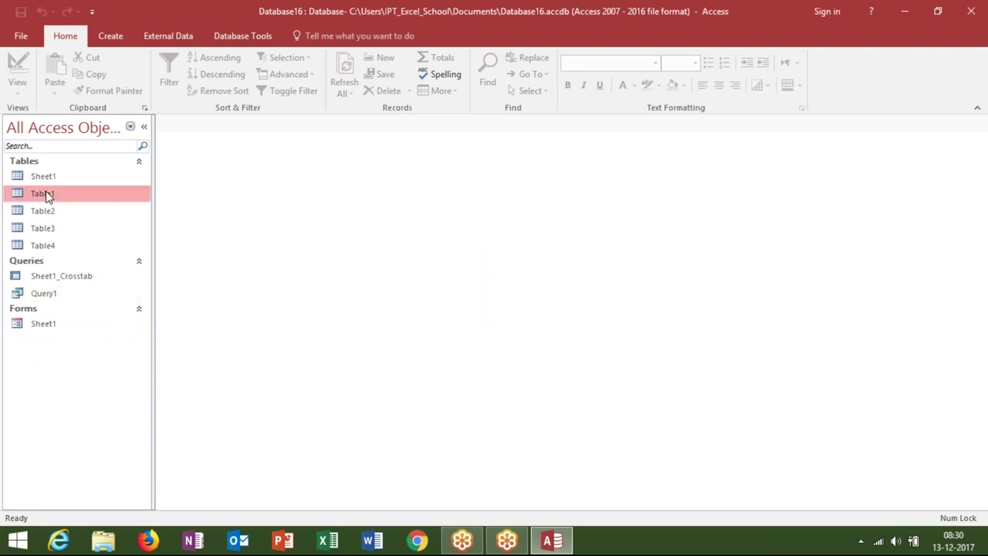
{"action": "left_click", "coordinate": [112, 36]}
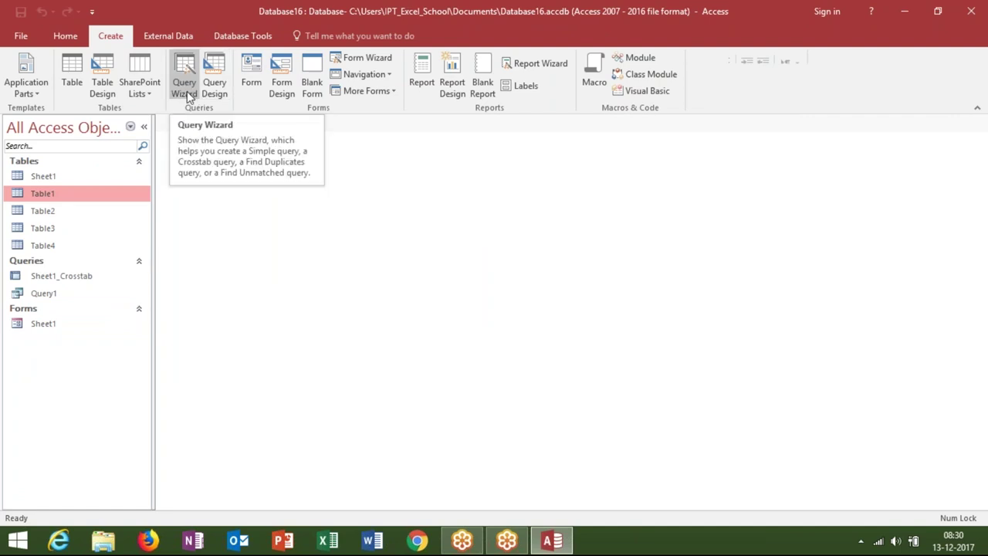
{"action": "left_click", "coordinate": [217, 91]}
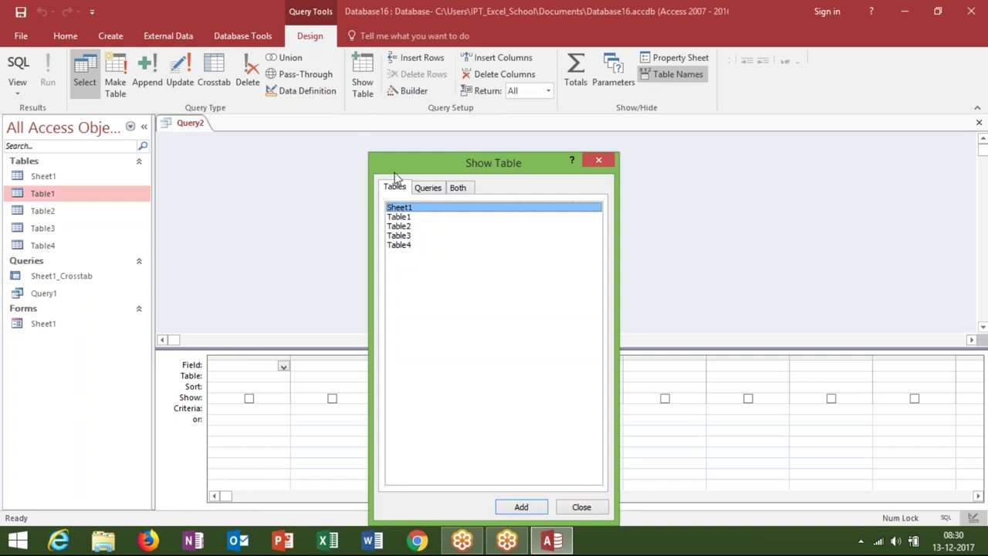
{"action": "double_click", "coordinate": [414, 209]}
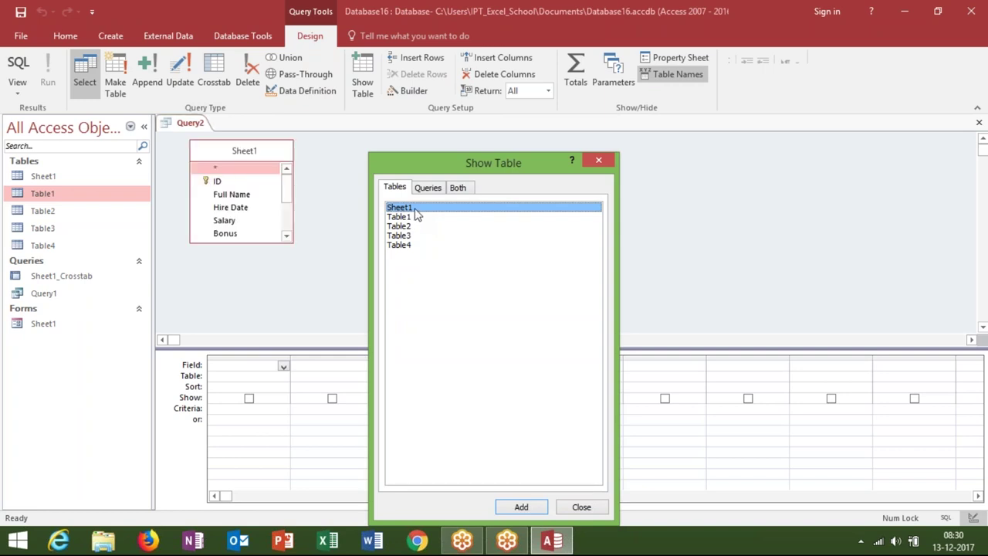
{"action": "left_click", "coordinate": [597, 166]}
{"action": "mouse_move", "coordinate": [287, 201]}
{"action": "left_mouse_down"}
{"action": "mouse_move", "coordinate": [287, 232]}
{"action": "mouse_move", "coordinate": [286, 183]}
{"action": "left_mouse_up"}
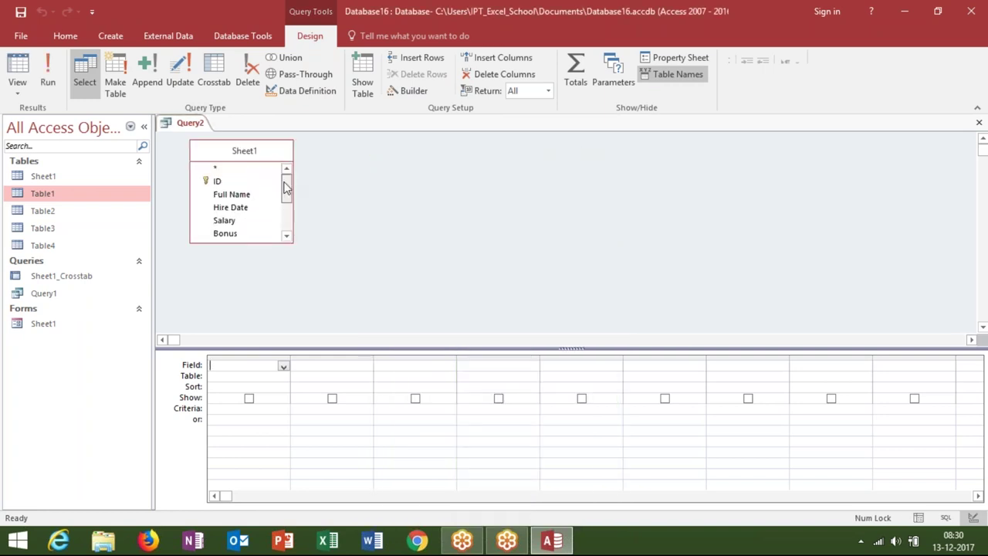
Step: Add Sheet1.* and the Month field to the grid, with Month criterion "JAN"
{"action": "double_click", "coordinate": [235, 169]}
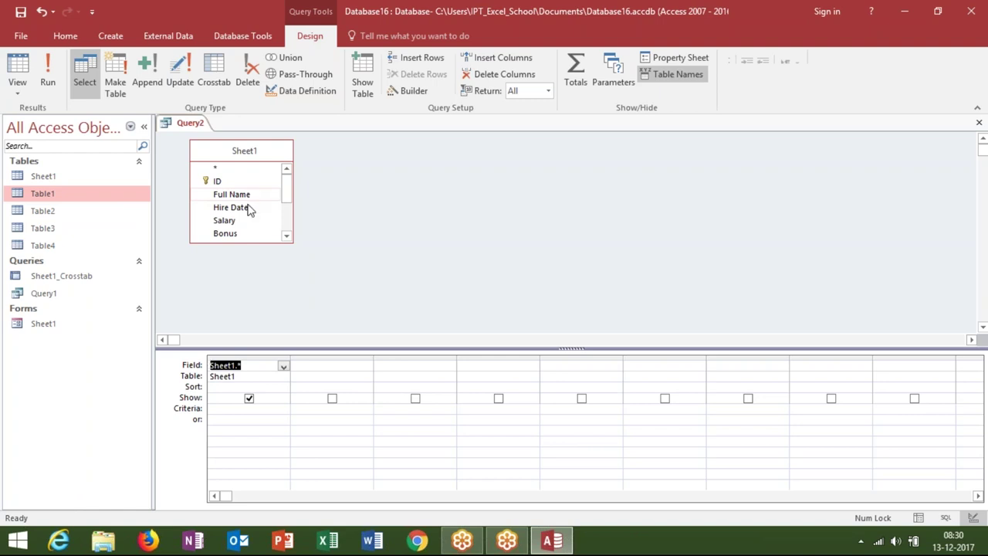
{"action": "mouse_move", "coordinate": [284, 203]}
{"action": "left_mouse_down"}
{"action": "mouse_move", "coordinate": [285, 229]}
{"action": "mouse_move", "coordinate": [284, 203]}
{"action": "left_mouse_up"}
{"action": "left_click", "coordinate": [307, 366]}
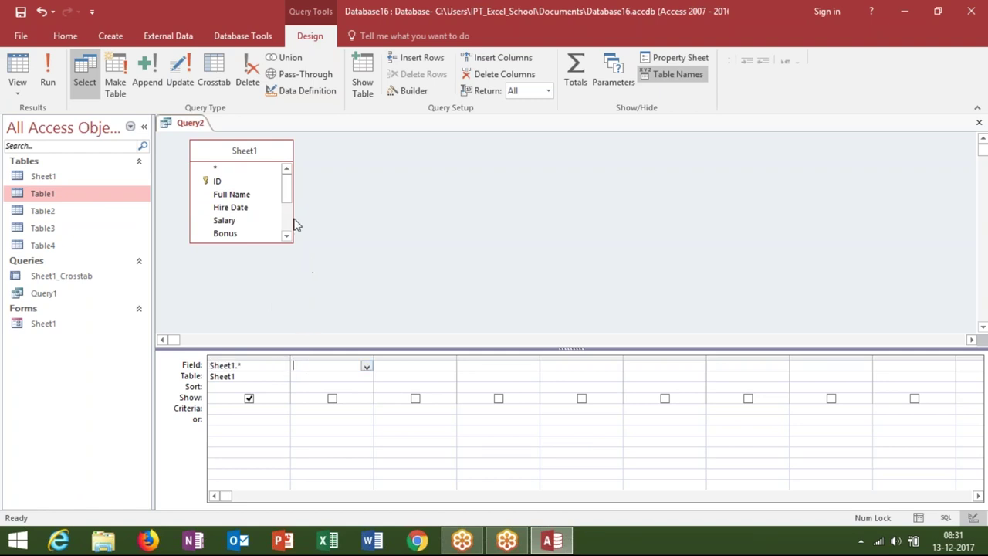
{"action": "left_click_drag", "start_coordinate": [287, 193], "coordinate": [285, 229]}
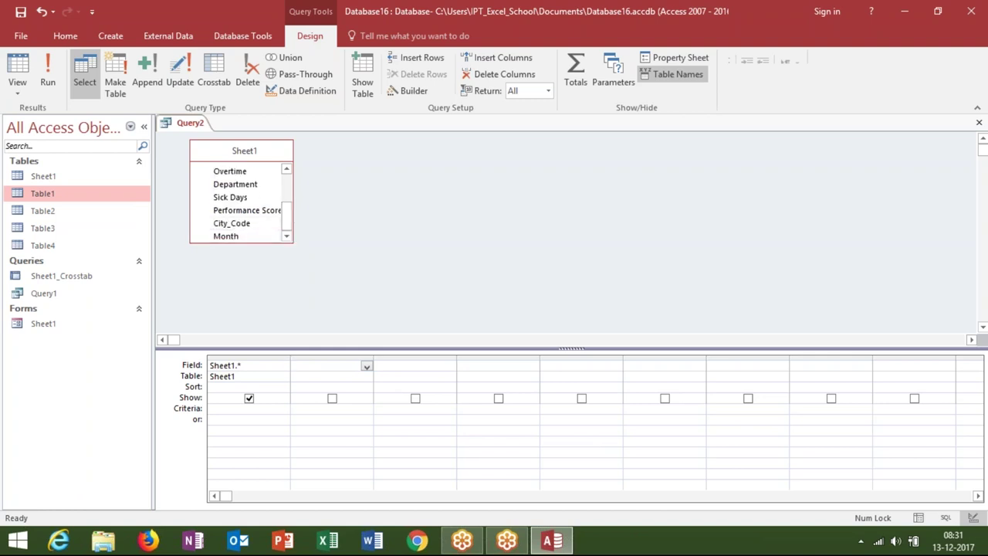
{"action": "double_click", "coordinate": [226, 236]}
{"action": "left_click", "coordinate": [324, 409]}
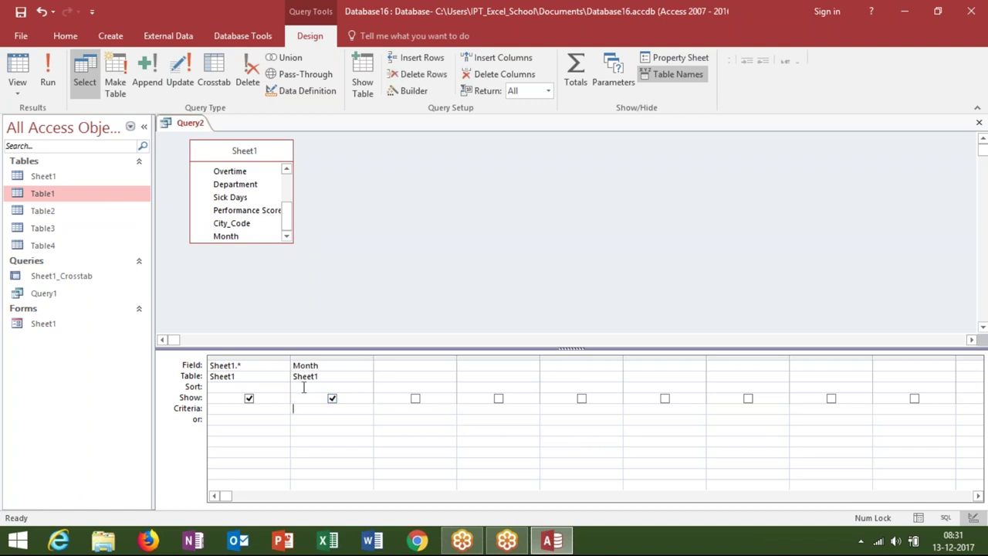
{"action": "left_click", "coordinate": [301, 388]}
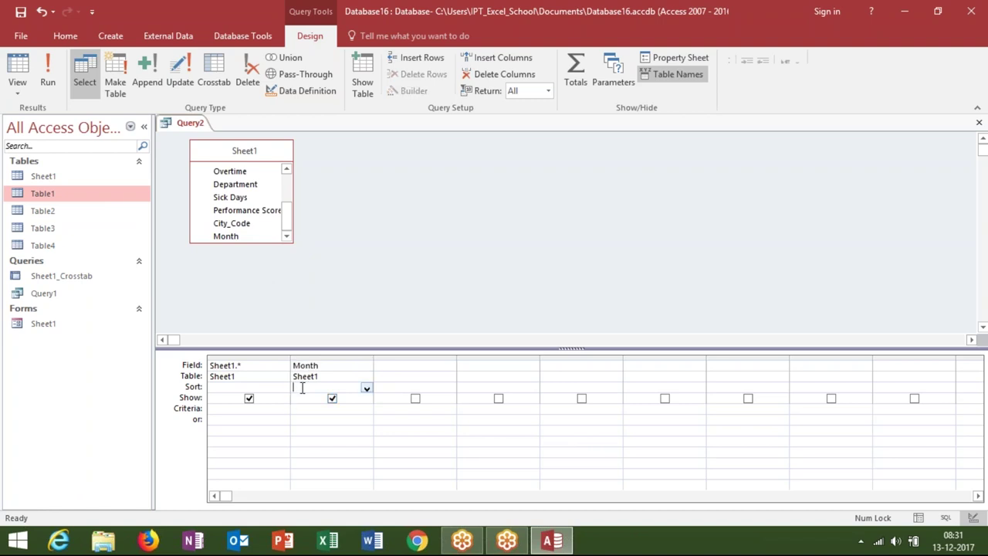
{"action": "left_click", "coordinate": [303, 407]}
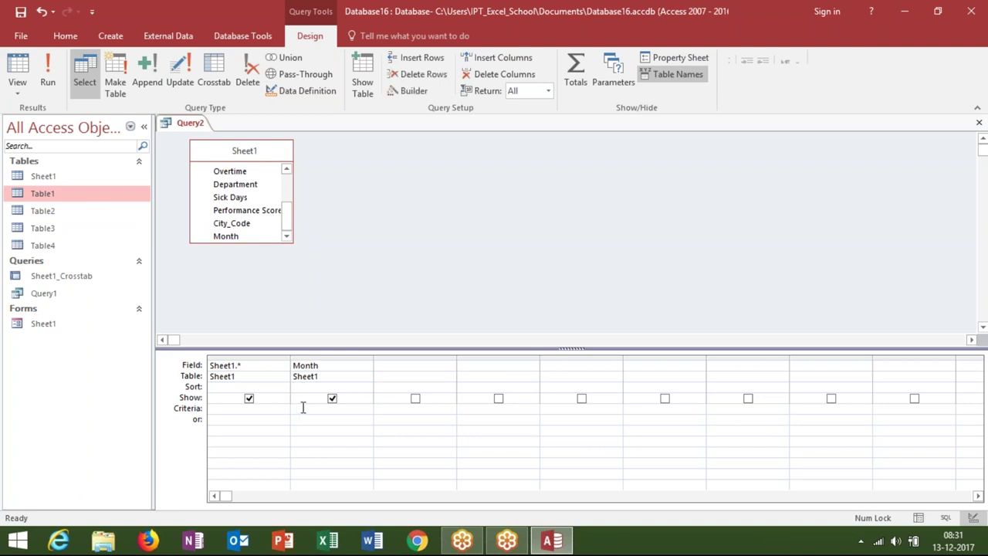
{"action": "type", "text": "\"JAN\""}
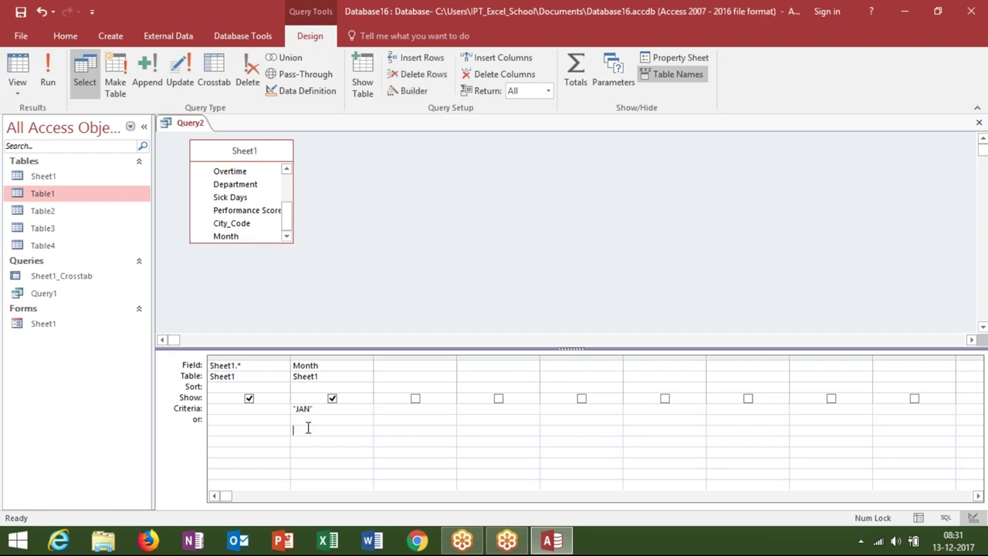
Step: Save the query as Query2 and run it to check its ten January records
{"action": "left_click", "coordinate": [978, 122]}
{"action": "left_click", "coordinate": [436, 311]}
{"action": "left_click", "coordinate": [499, 214]}
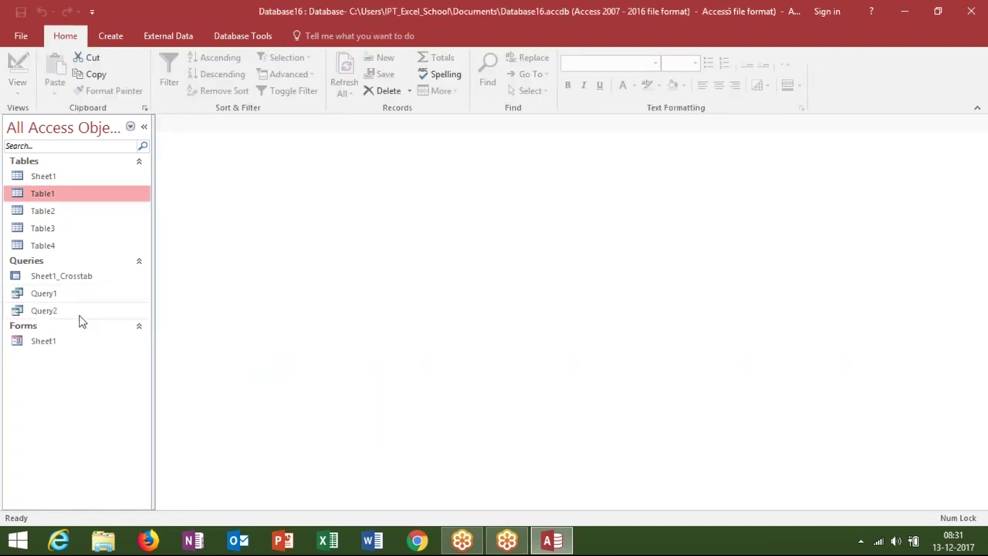
{"action": "left_click", "coordinate": [79, 312]}
{"action": "double_click", "coordinate": [79, 315]}
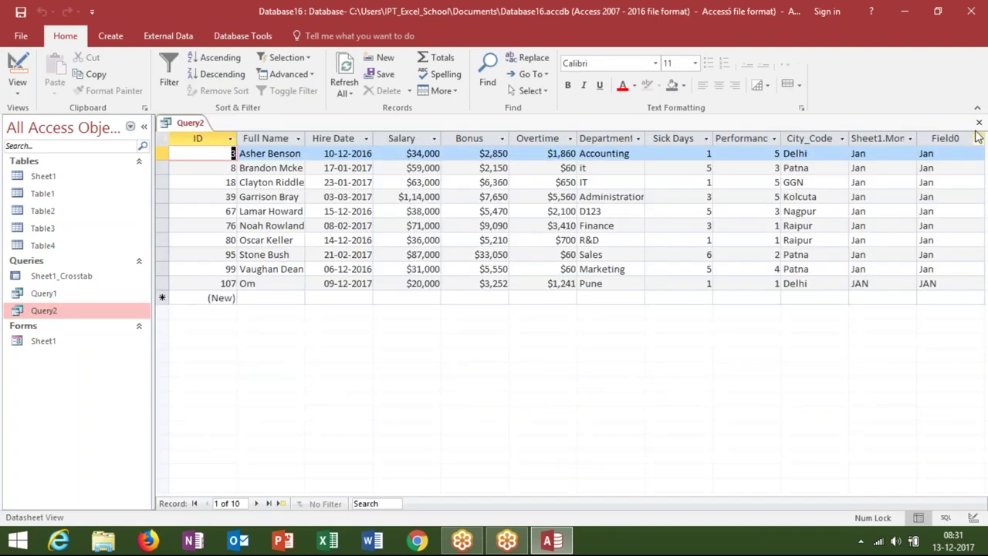
{"action": "left_click", "coordinate": [979, 123]}
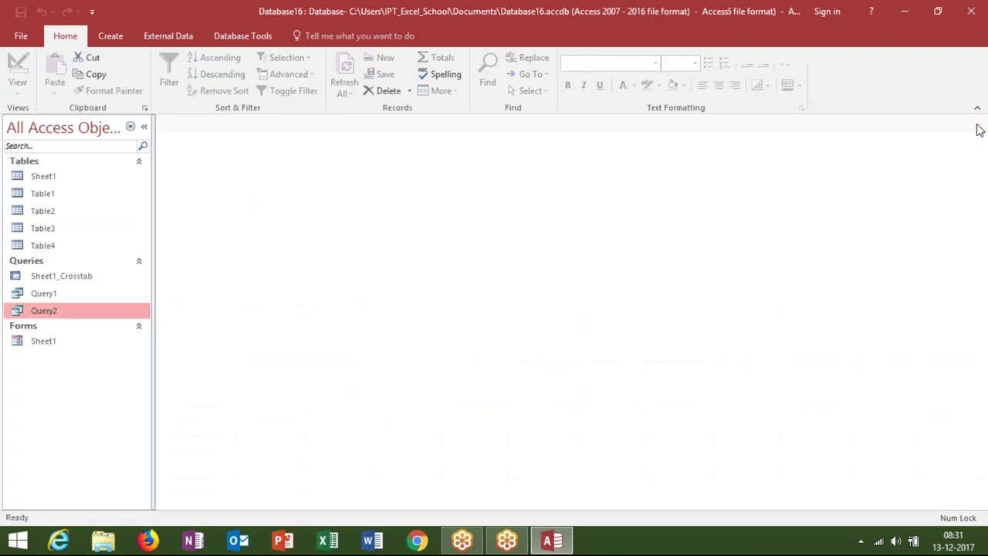
Step: Reopen Query2 in Design view and erase the JAN criterion
{"action": "right_click", "coordinate": [91, 318]}
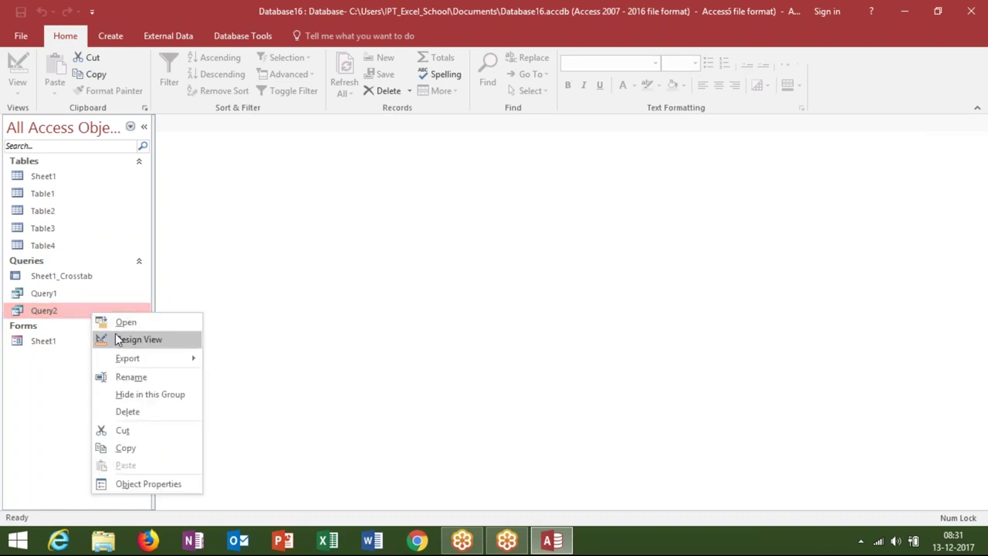
{"action": "left_click", "coordinate": [115, 337]}
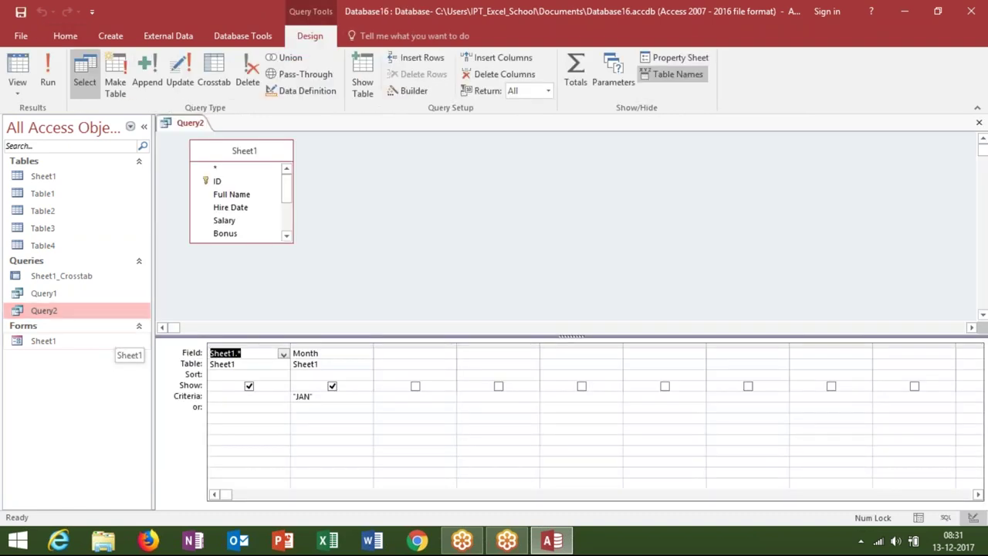
{"action": "left_click", "coordinate": [319, 398]}
{"action": "key", "text": "BackSpace"}
{"action": "key", "text": "BackSpace"}
{"action": "key", "text": "BackSpace"}
{"action": "key", "text": "BackSpace"}
Step: Try editing the Month field expression, then undo it back to plain Month
{"action": "left_click", "coordinate": [322, 353]}
{"action": "left_click", "coordinate": [293, 353]}
{"action": "type", "text": "B"}
{"action": "type", "text": "nter "}
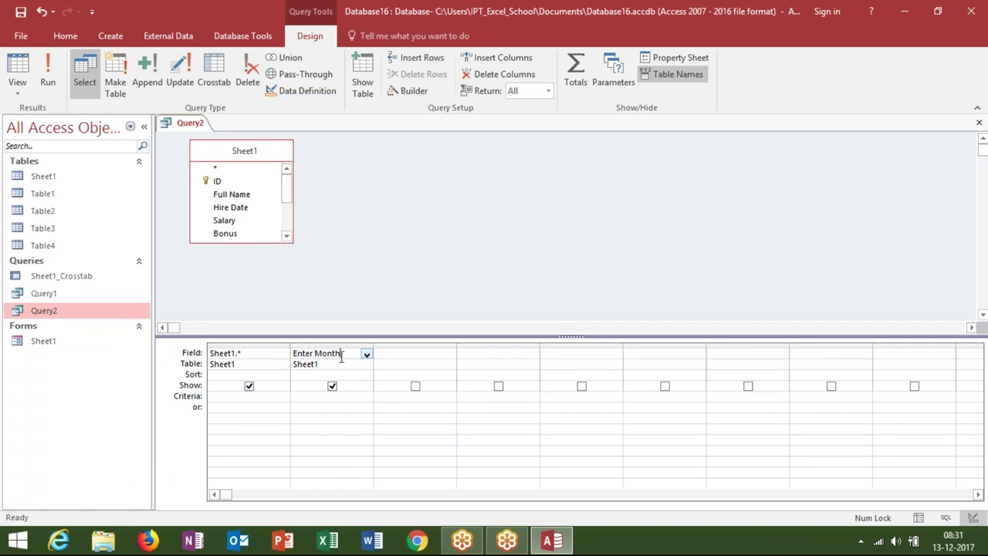
{"action": "type", "text": " :"}
{"action": "key", "text": "Return"}
{"action": "left_click", "coordinate": [498, 317]}
{"action": "type", "text": "[?]"}
{"action": "left_click", "coordinate": [376, 364]}
{"action": "left_click", "coordinate": [353, 366]}
{"action": "left_click", "coordinate": [335, 408]}
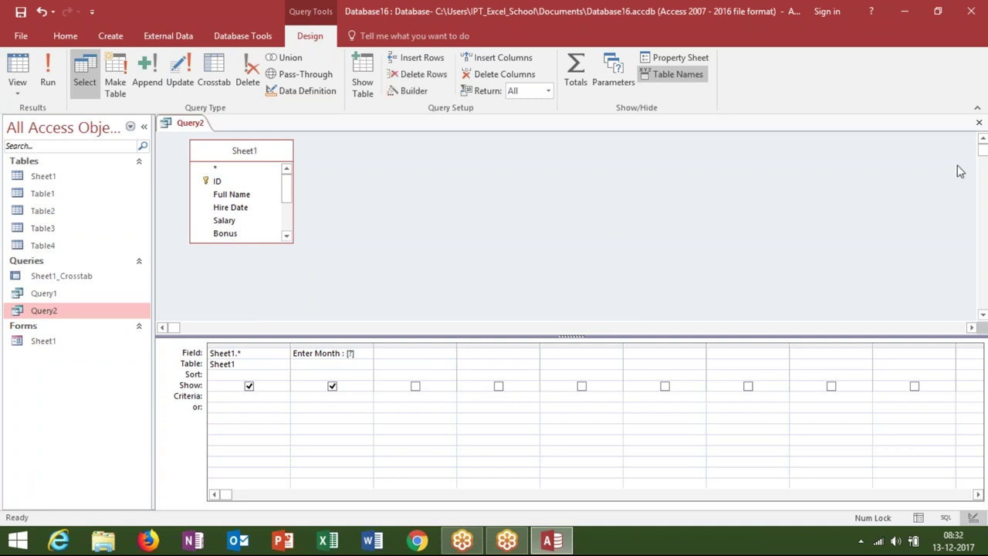
{"action": "left_click", "coordinate": [979, 123]}
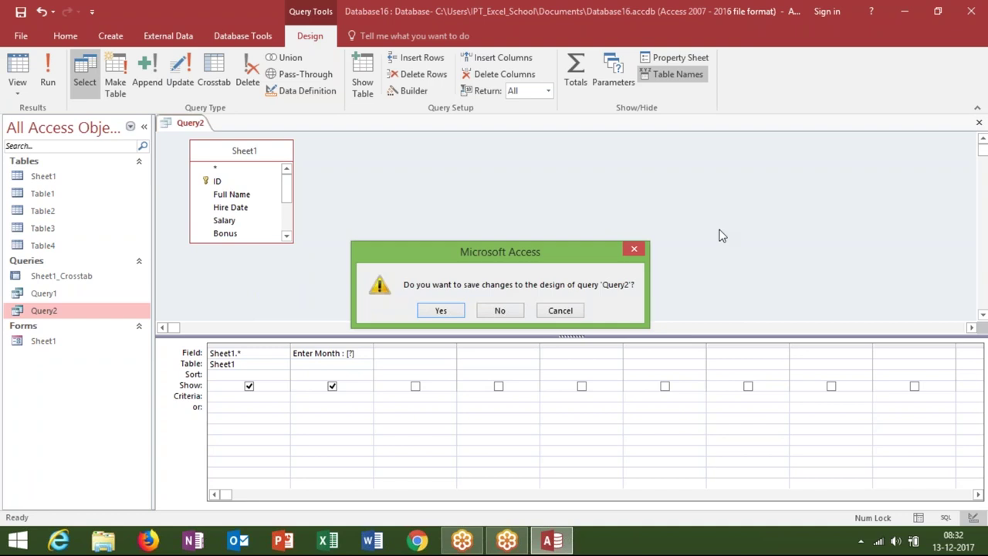
{"action": "key", "text": "Escape"}
{"action": "double_click", "coordinate": [358, 354]}
{"action": "key", "text": "ctrl+z"}
{"action": "key", "text": "ctrl+z"}
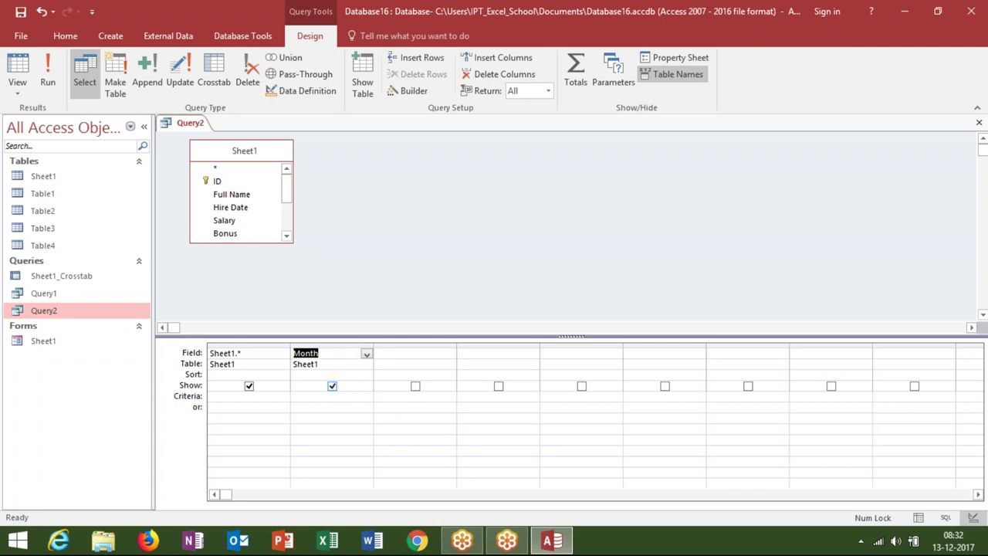
Step: Enter [Enter Month Name] as Month's criterion and save Query2
{"action": "left_click", "coordinate": [219, 406]}
{"action": "left_click", "coordinate": [305, 396]}
{"action": "type", "text": "["}
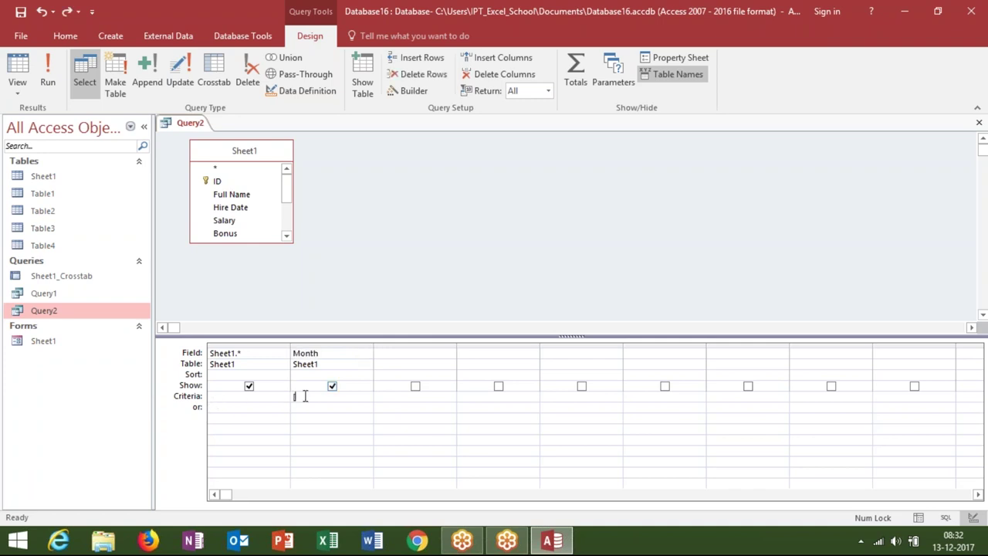
{"action": "type", "text": "Enter Month Name"}
{"action": "type", "text": "]"}
{"action": "left_click", "coordinate": [342, 319]}
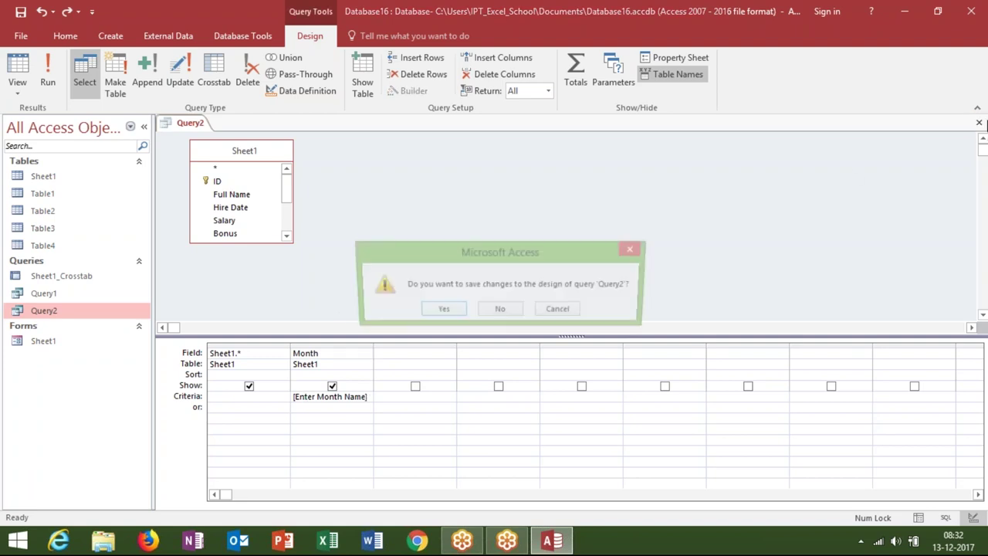
{"action": "left_click", "coordinate": [979, 122]}
{"action": "left_click", "coordinate": [441, 310]}
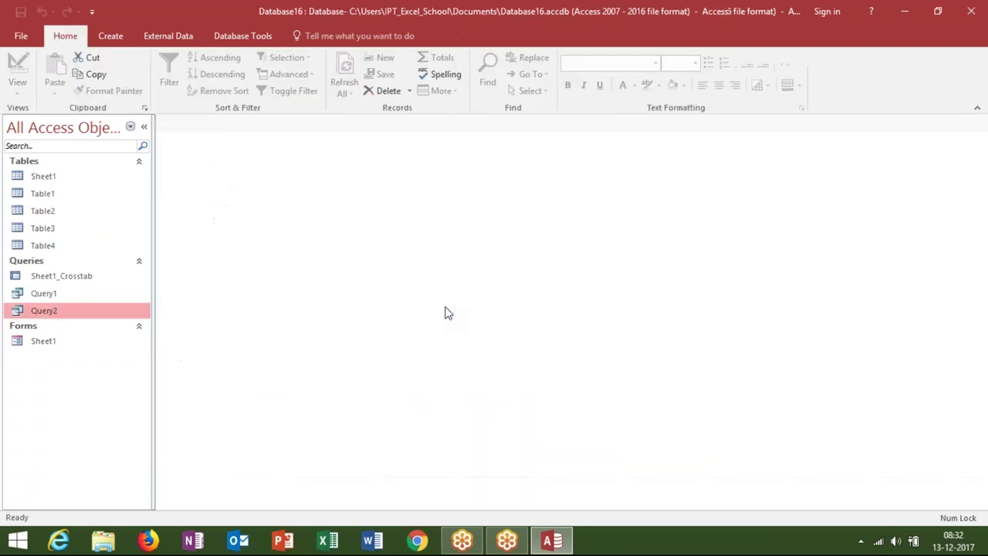
{"action": "double_click", "coordinate": [90, 316]}
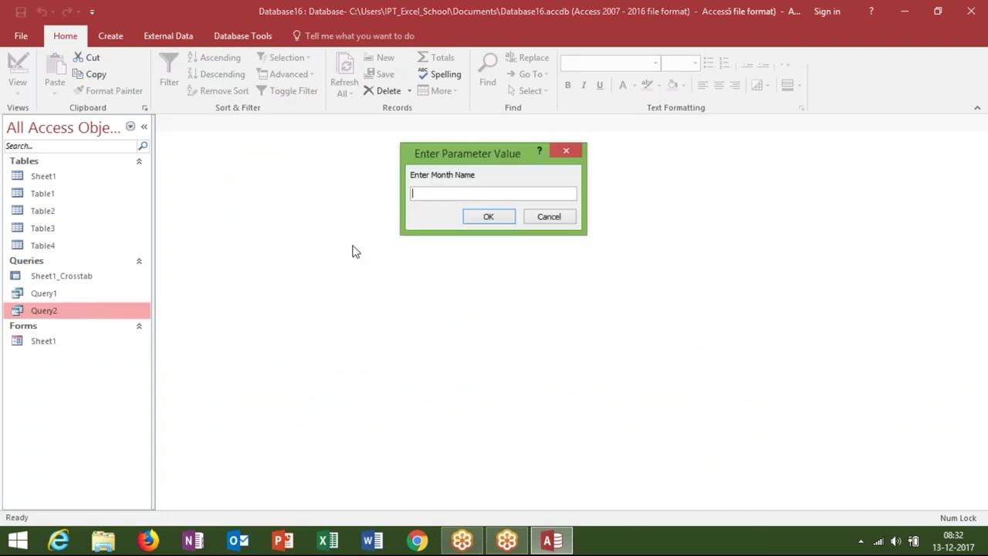
{"action": "type", "text": "Feb"}
{"action": "left_click", "coordinate": [488, 212]}
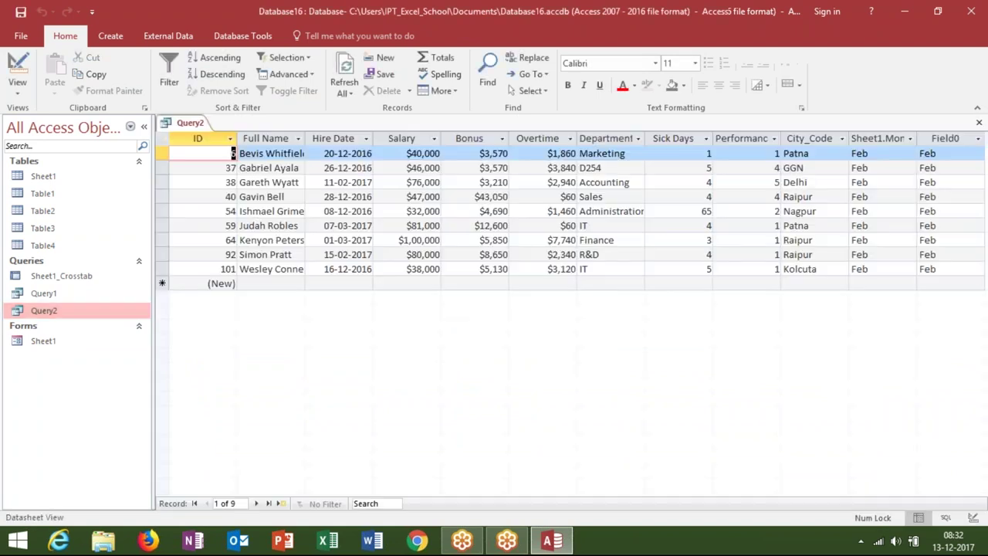
{"action": "left_click", "coordinate": [979, 122]}
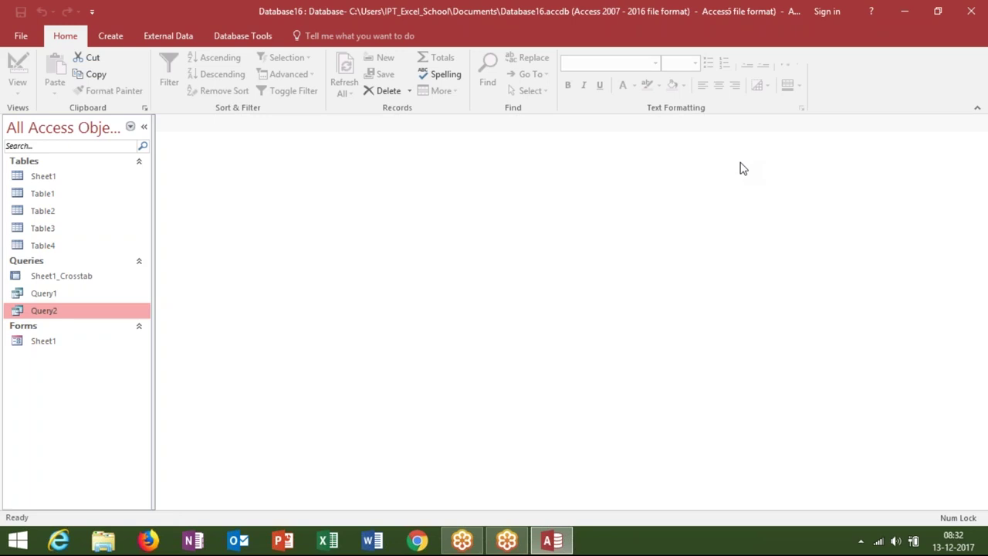
{"action": "double_click", "coordinate": [77, 178]}
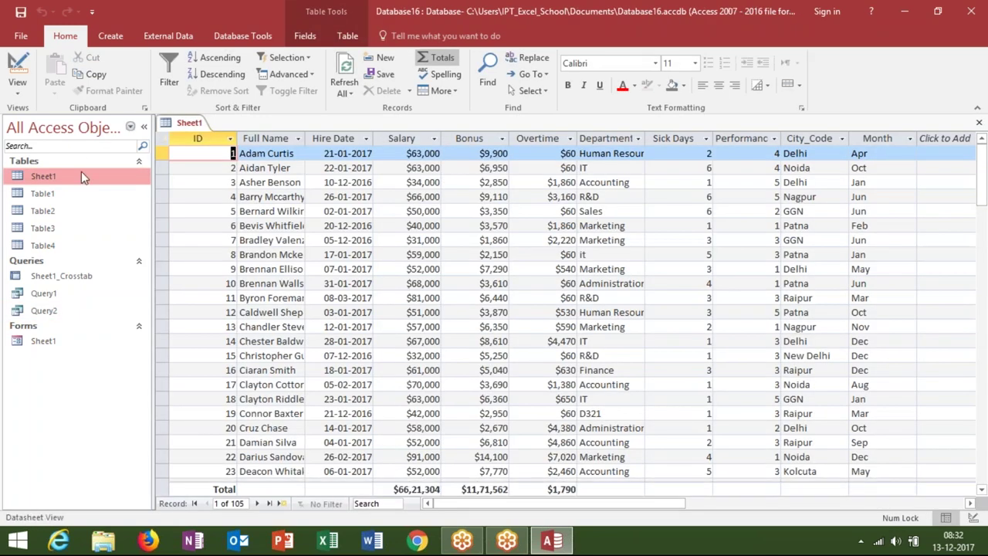
{"action": "left_click", "coordinate": [398, 138]}
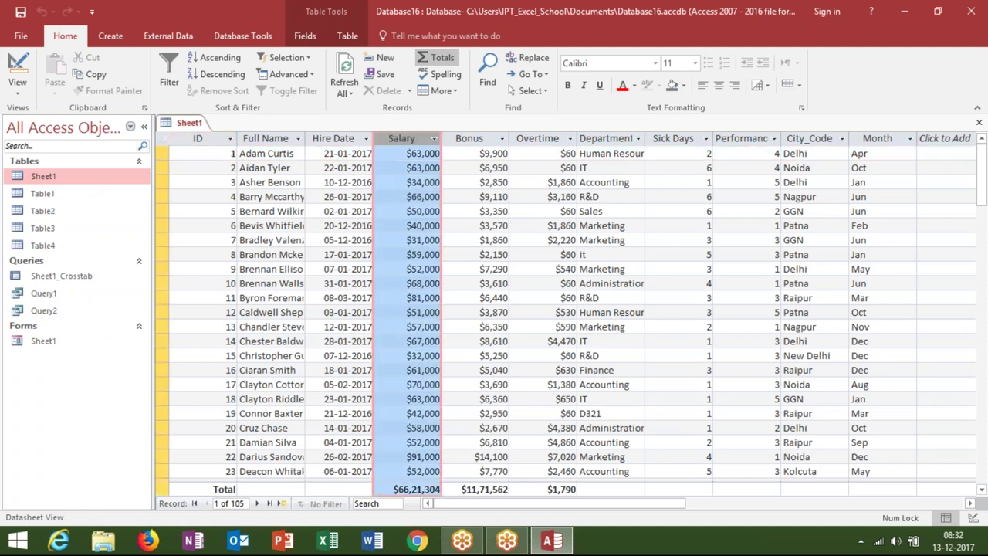
{"action": "left_click", "coordinate": [462, 133]}
{"action": "left_click", "coordinate": [538, 136]}
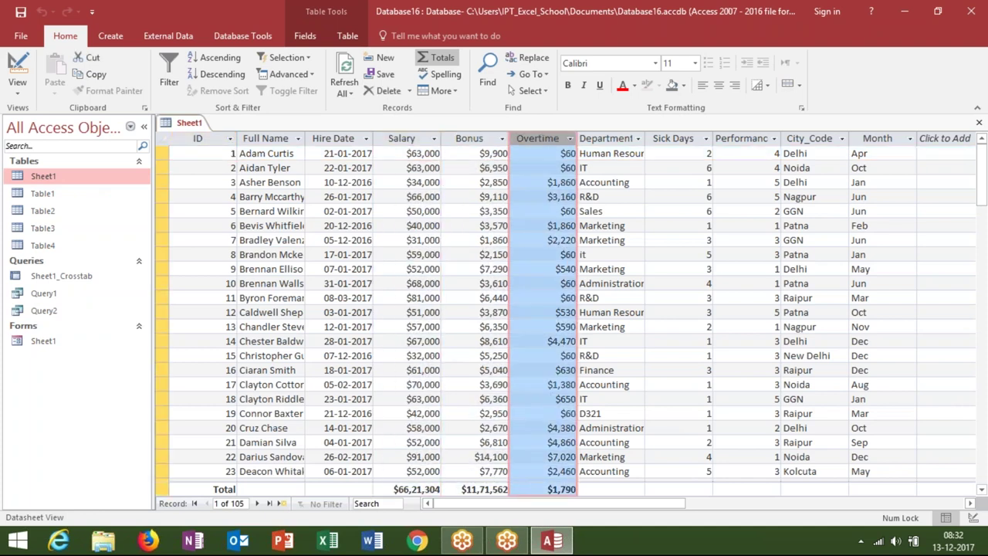
{"action": "left_click", "coordinate": [271, 140]}
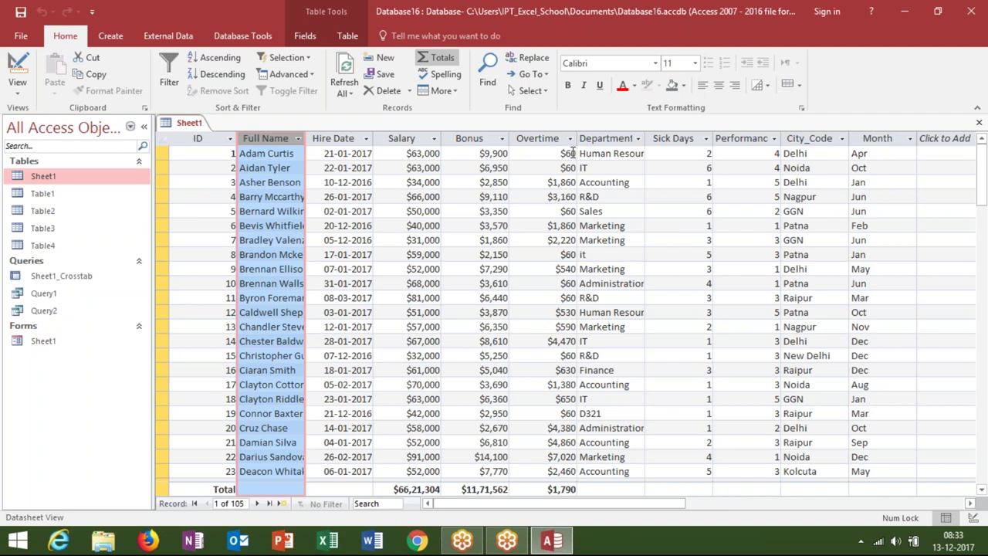
{"action": "left_click", "coordinate": [979, 122]}
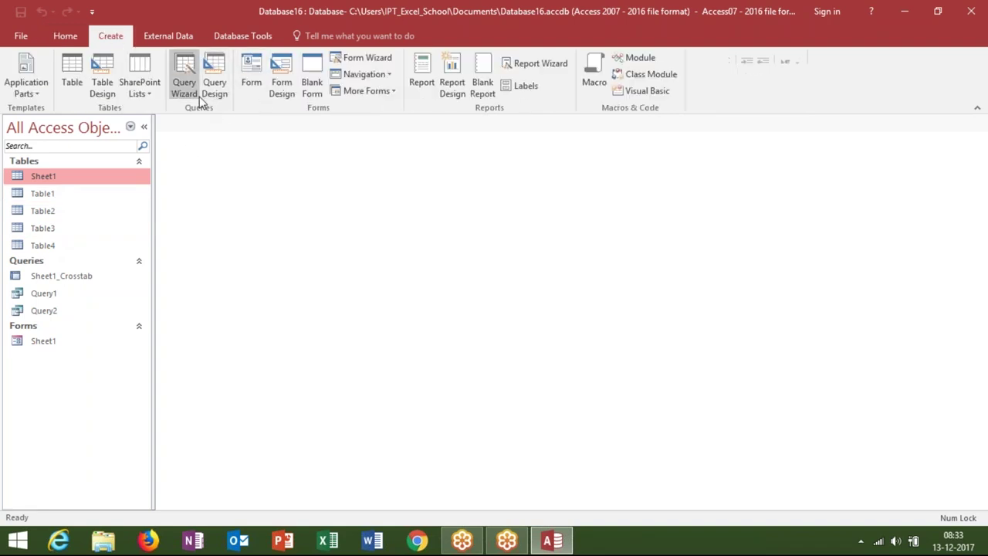
Step: Create a new query on Sheet1 with Full Name, Salary, Bonus and Overtime fields
{"action": "left_click", "coordinate": [216, 98]}
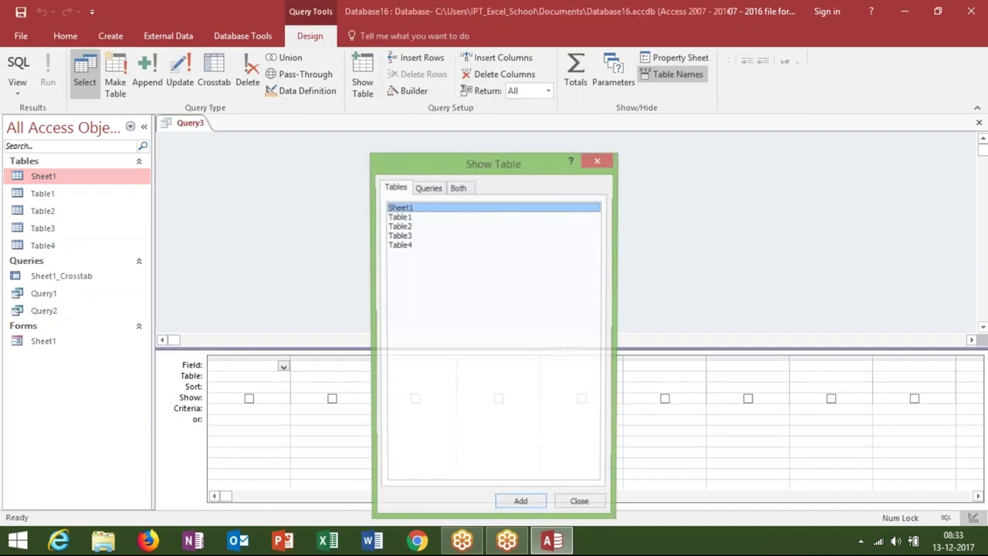
{"action": "double_click", "coordinate": [409, 208]}
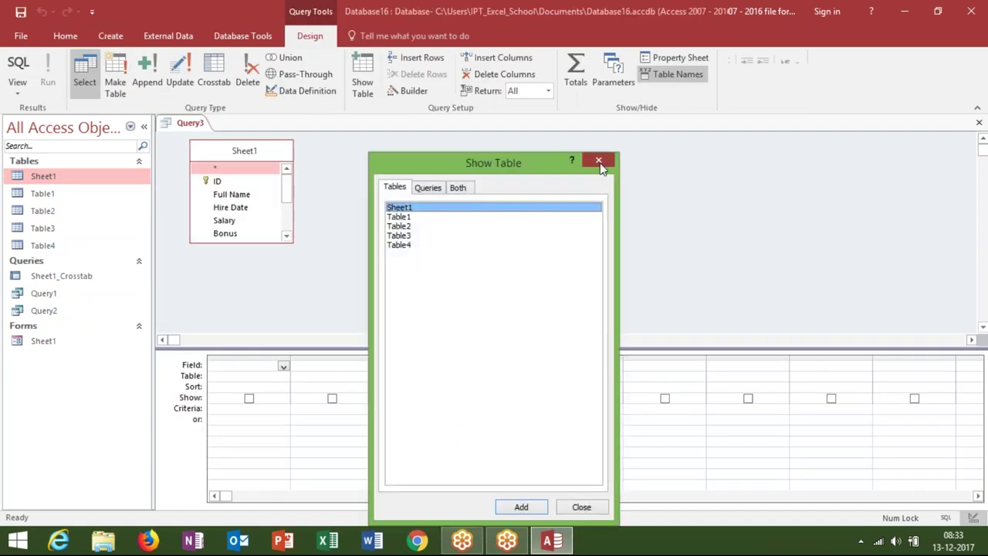
{"action": "left_click", "coordinate": [598, 161]}
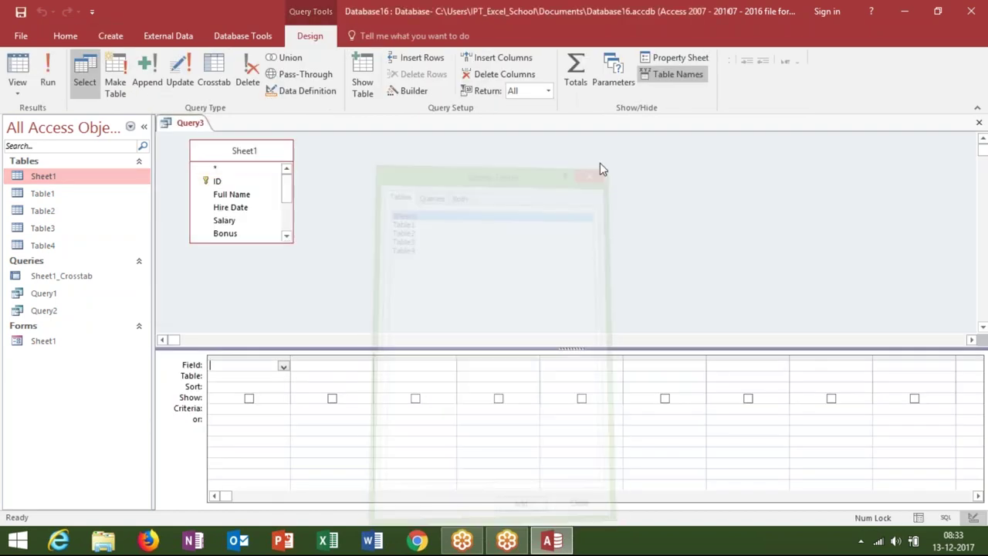
{"action": "double_click", "coordinate": [260, 195]}
{"action": "scroll", "coordinate": [287, 199], "scroll_direction": "down", "scroll_amount": 1}
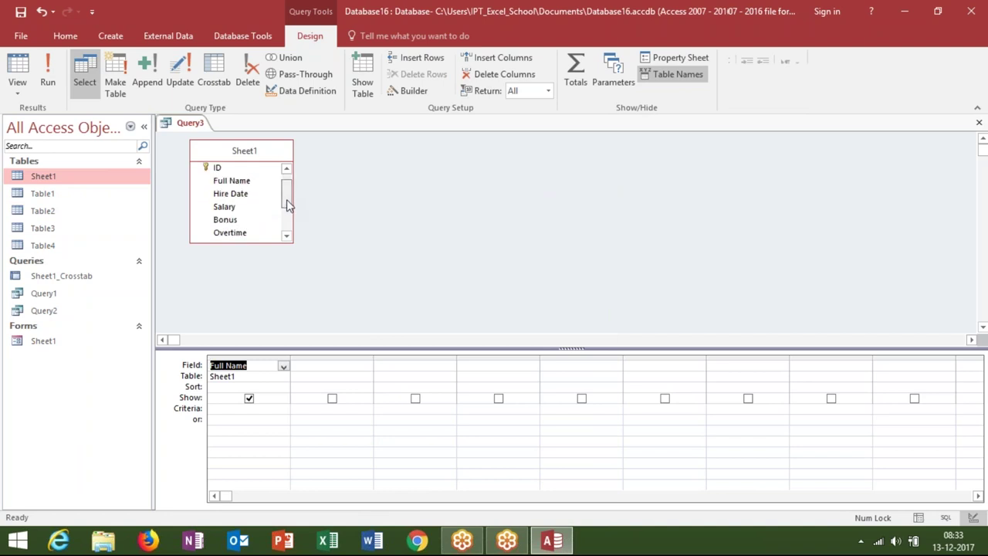
{"action": "double_click", "coordinate": [254, 208]}
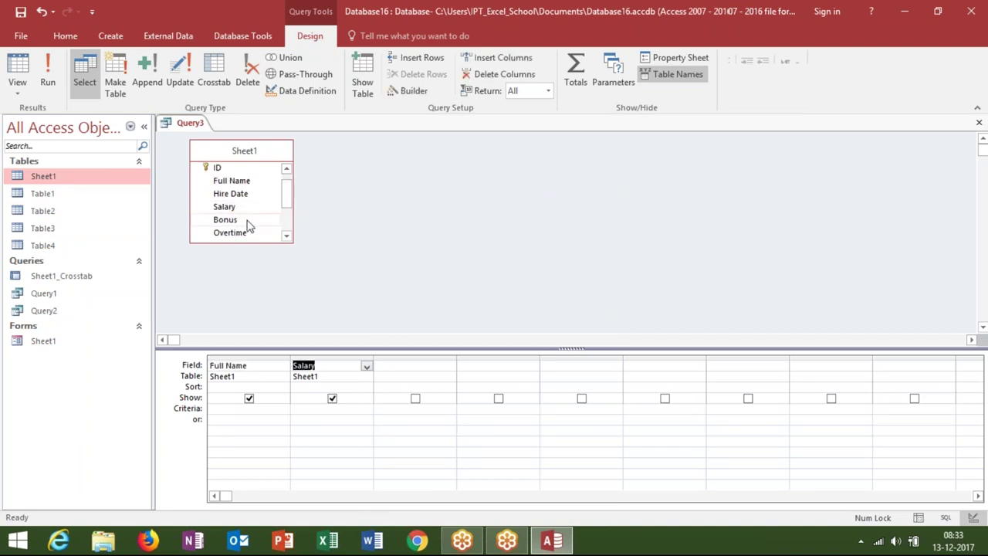
{"action": "double_click", "coordinate": [250, 221]}
{"action": "double_click", "coordinate": [248, 233]}
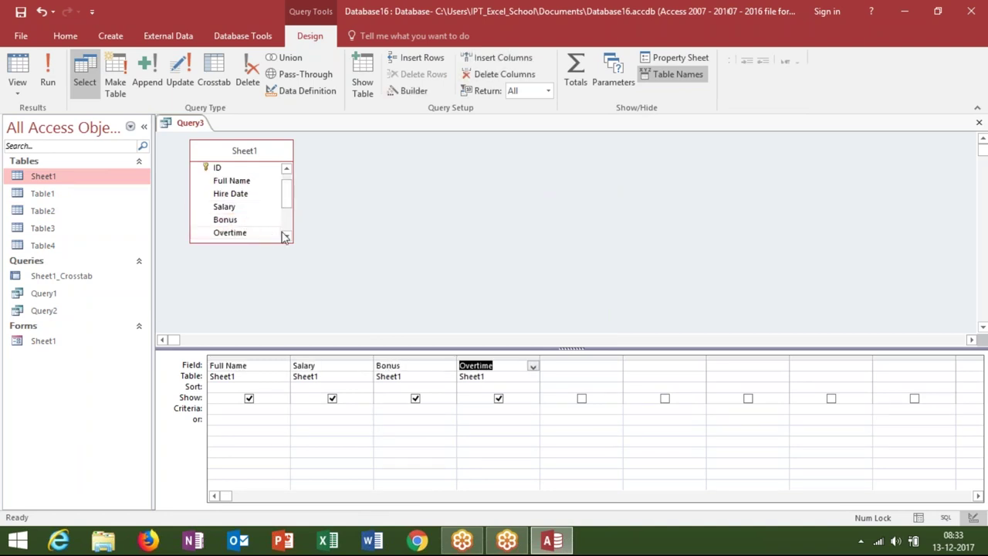
Step: Add the Department field to the grid and select its column
{"action": "left_click", "coordinate": [603, 366]}
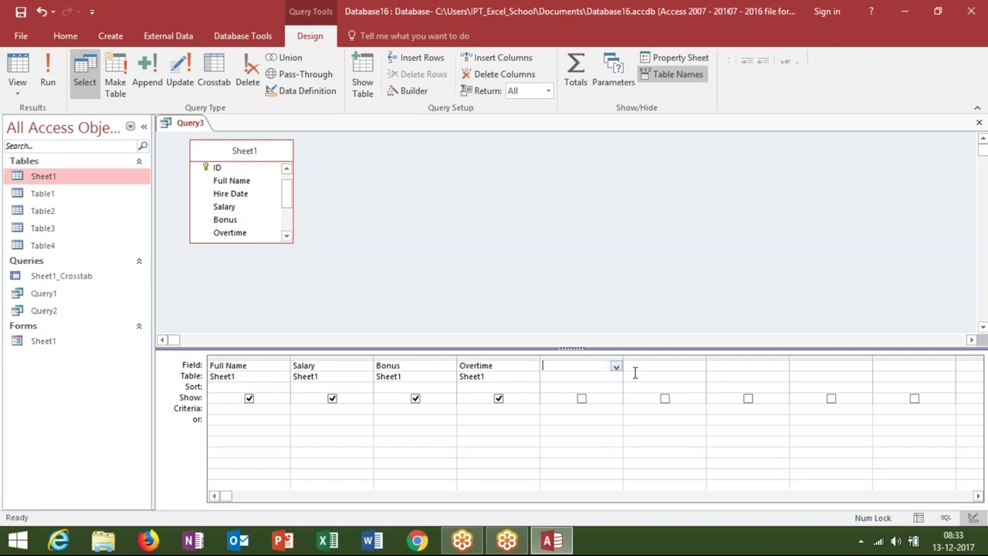
{"action": "left_click", "coordinate": [638, 368]}
{"action": "left_click", "coordinate": [287, 236]}
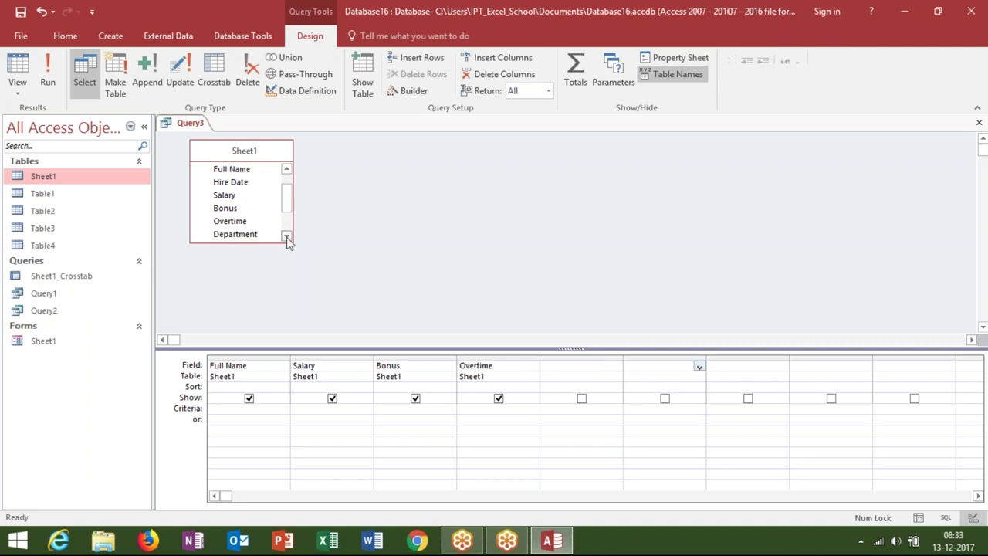
{"action": "double_click", "coordinate": [260, 234]}
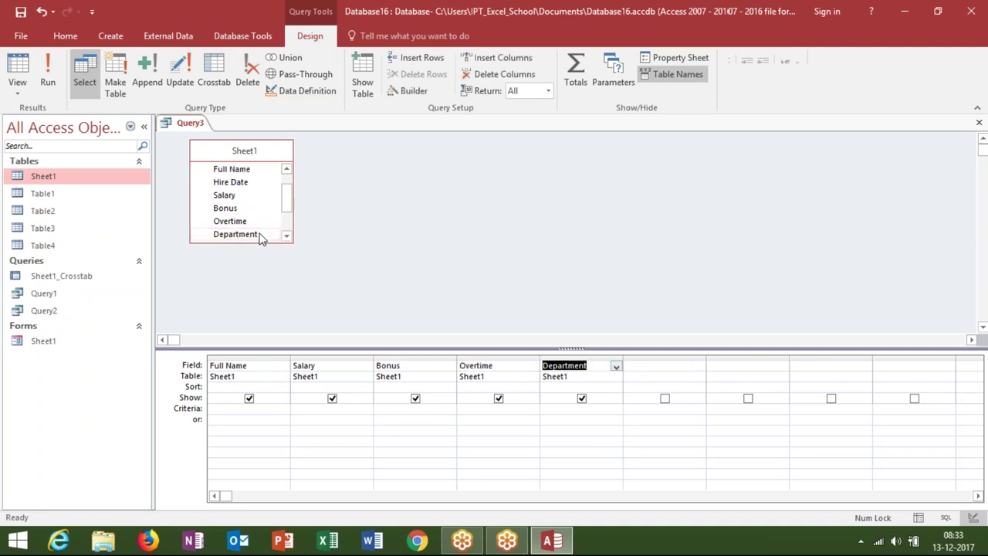
{"action": "left_click", "coordinate": [645, 280]}
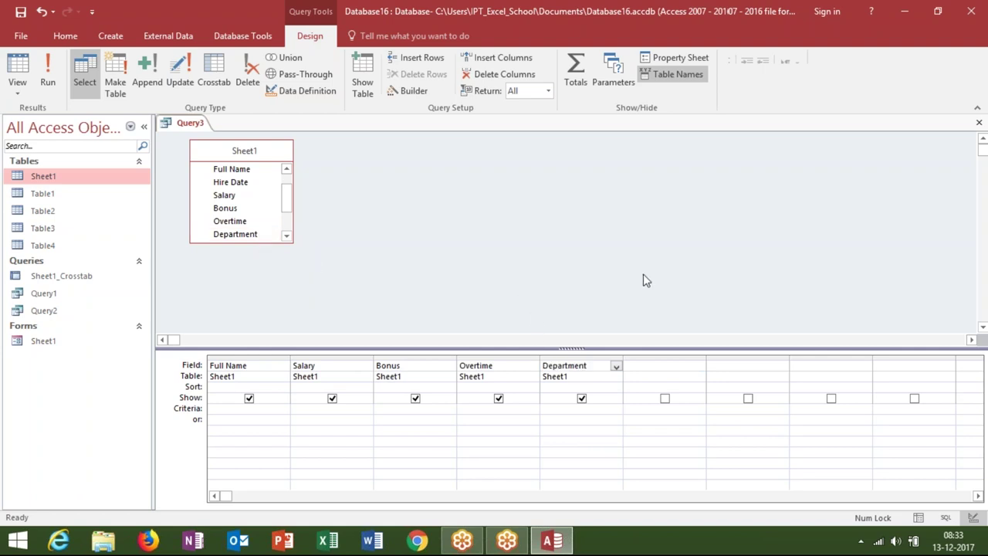
{"action": "left_click", "coordinate": [580, 356]}
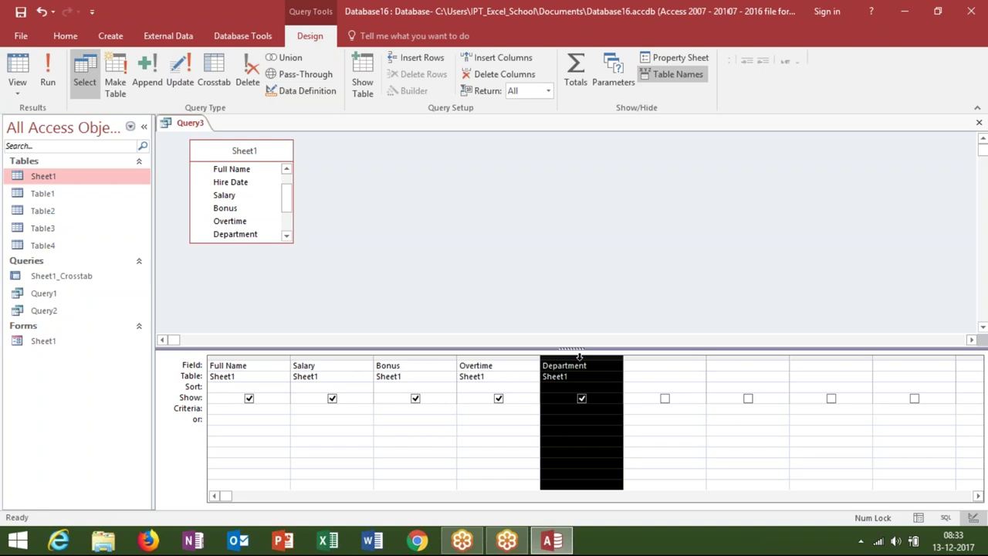
{"action": "right_click", "coordinate": [579, 359]}
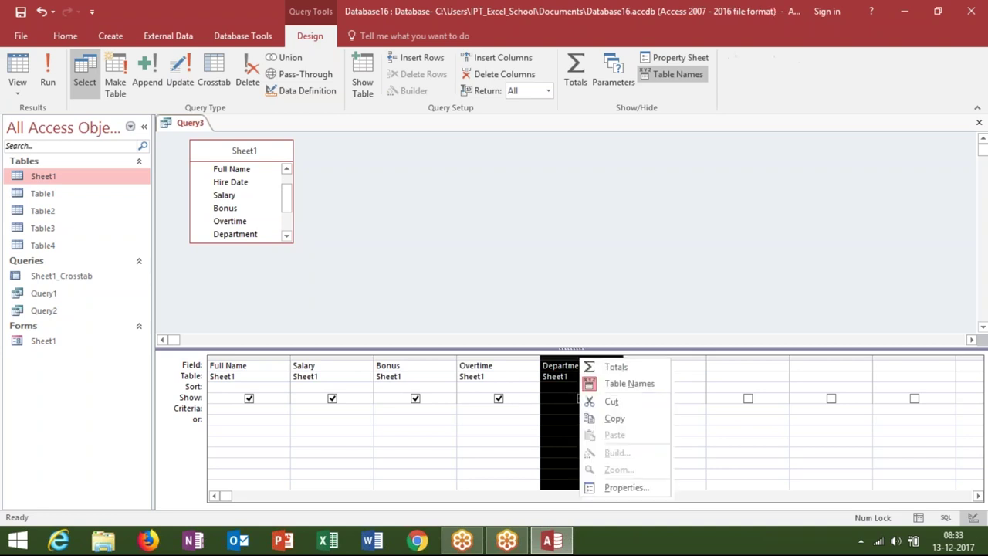
Step: Delete Department from column five and pick it in column six, leaving column five empty
{"action": "left_click", "coordinate": [554, 369]}
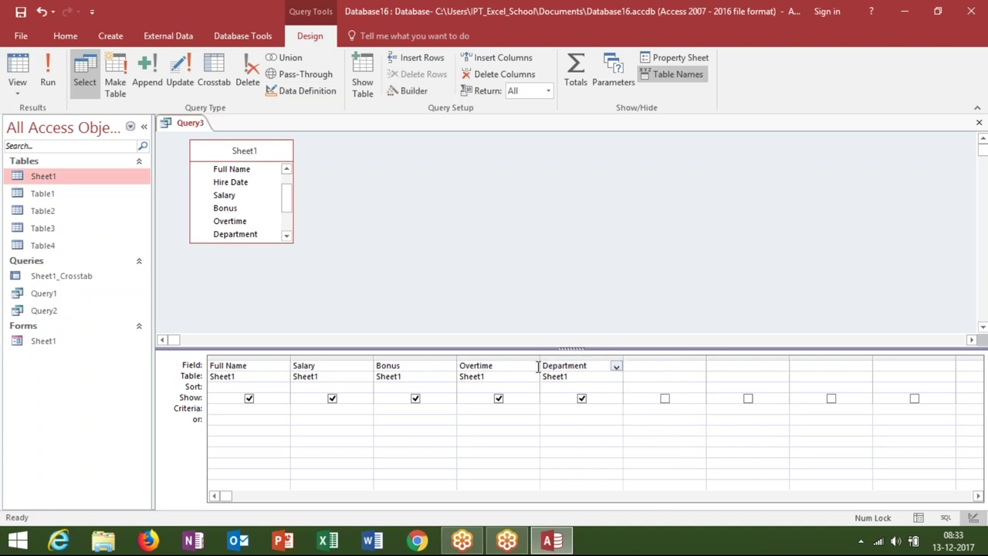
{"action": "left_click", "coordinate": [551, 357]}
{"action": "key", "text": "Delete"}
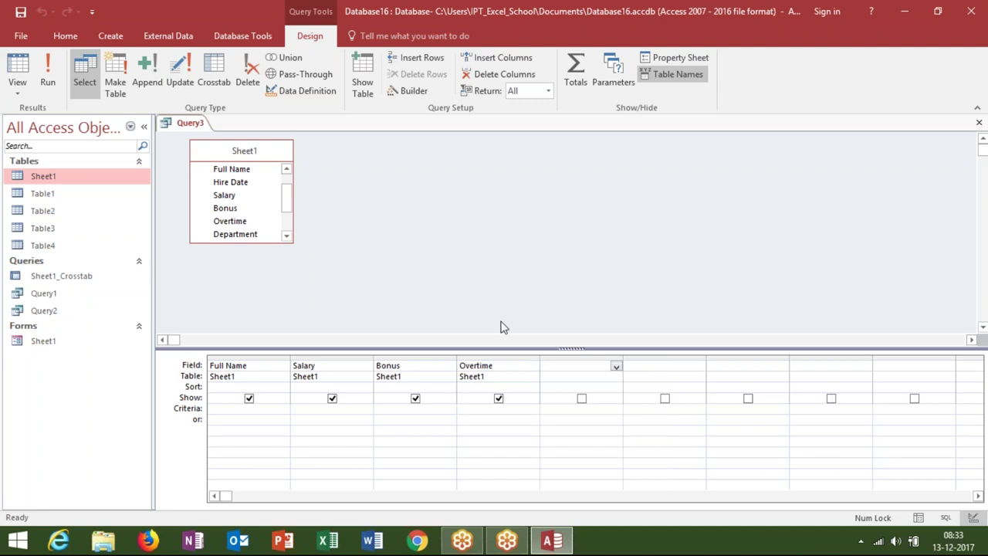
{"action": "left_click", "coordinate": [670, 365]}
{"action": "left_click", "coordinate": [699, 367]}
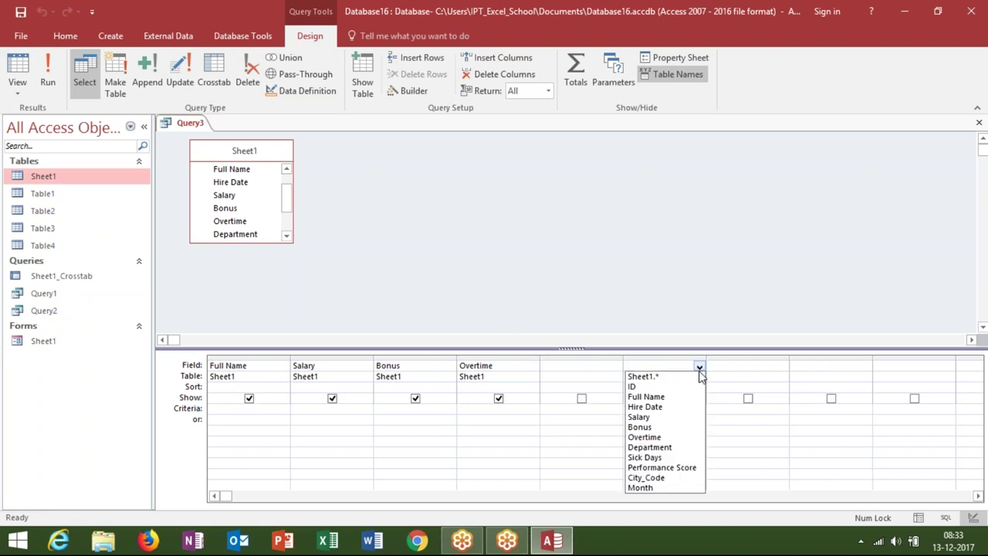
{"action": "left_click", "coordinate": [677, 447]}
{"action": "left_click", "coordinate": [632, 421]}
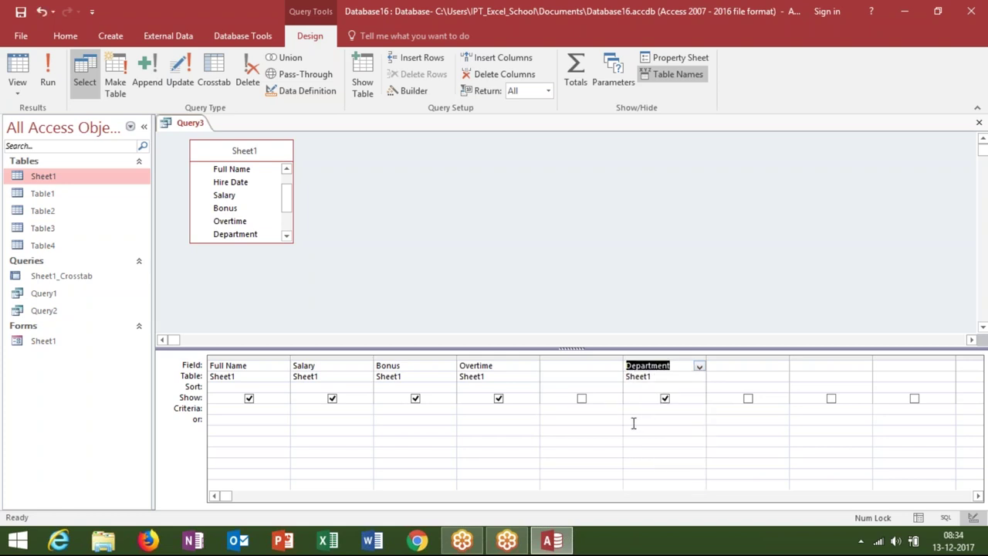
{"action": "left_click", "coordinate": [574, 366]}
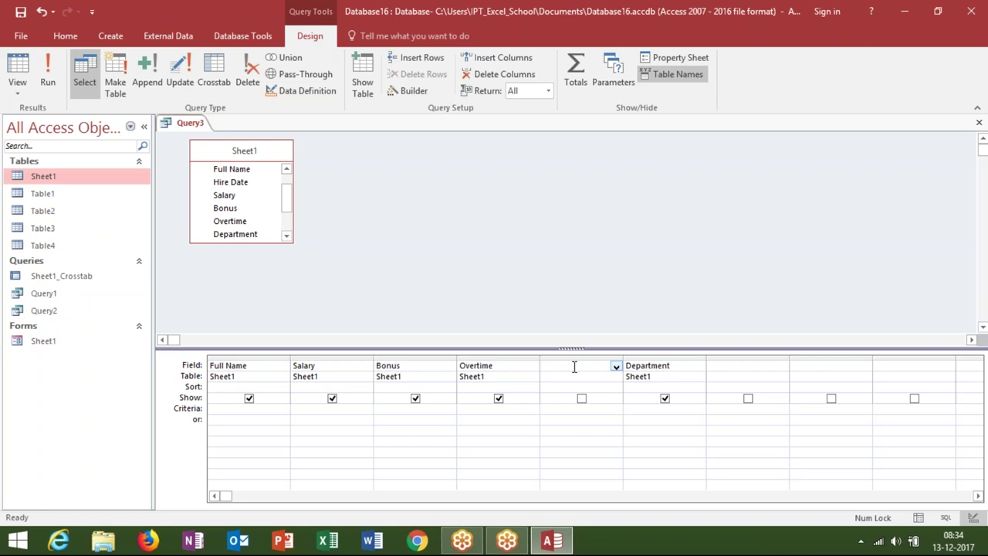
Step: Open the Expression Builder for the fifth column and browse to Sheet1's fields
{"action": "right_click", "coordinate": [575, 367]}
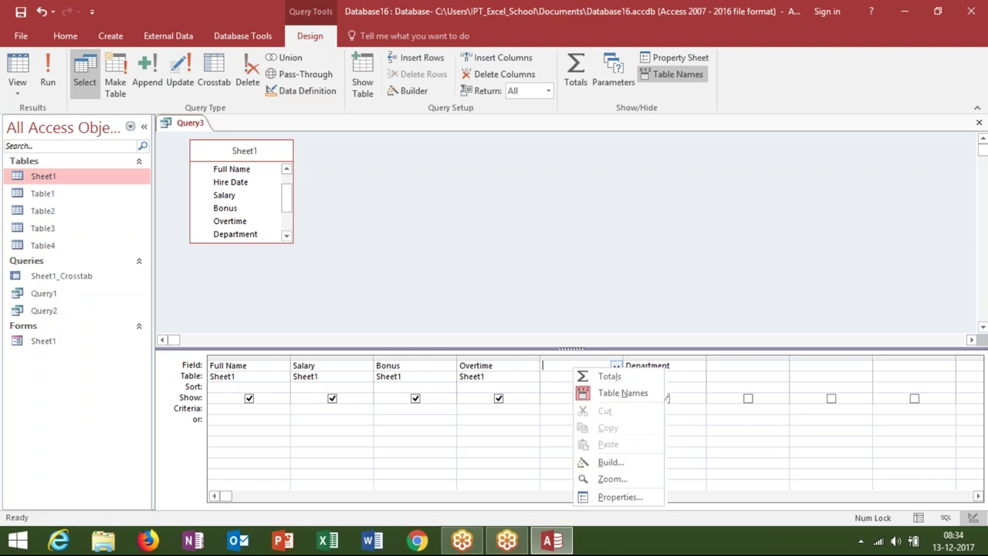
{"action": "left_click", "coordinate": [617, 466]}
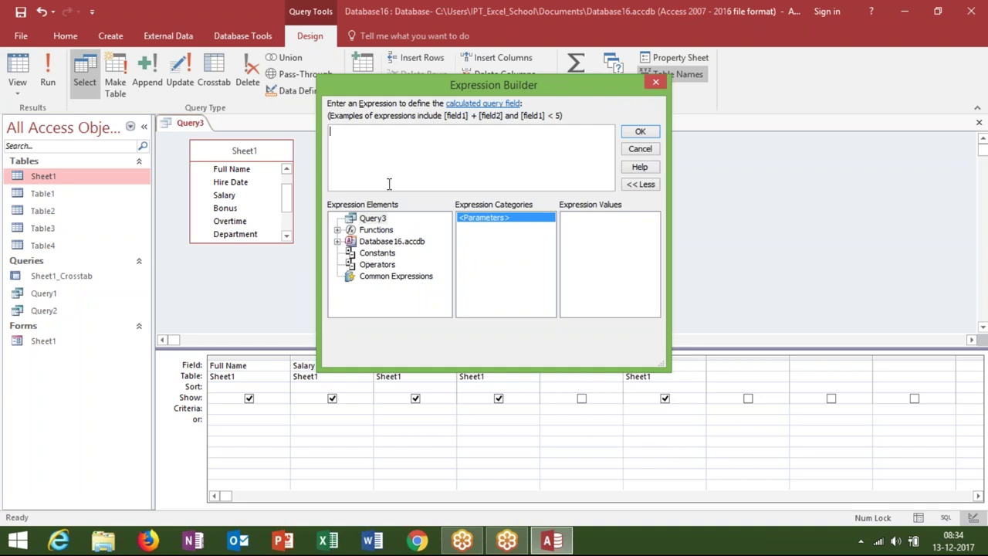
{"action": "left_click", "coordinate": [336, 241]}
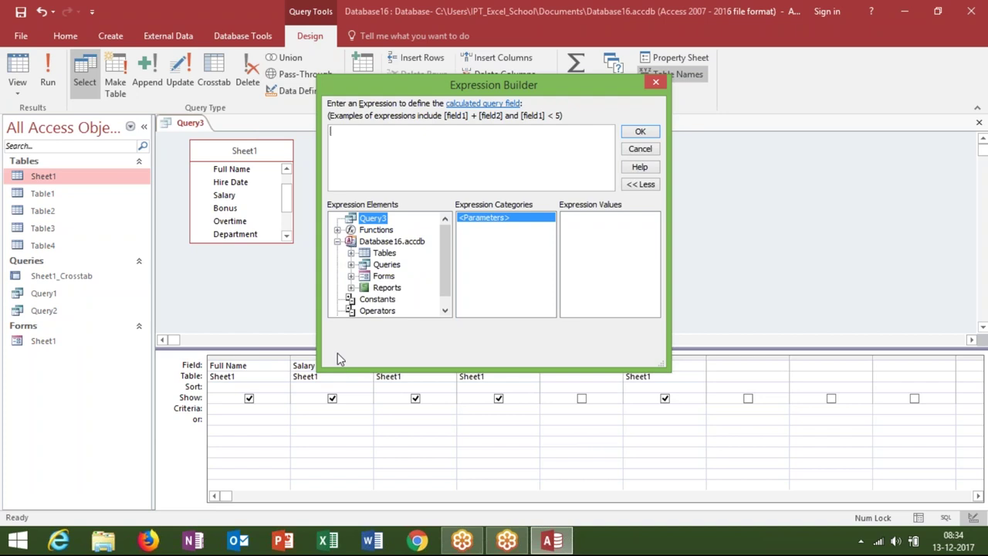
{"action": "left_click", "coordinate": [351, 253]}
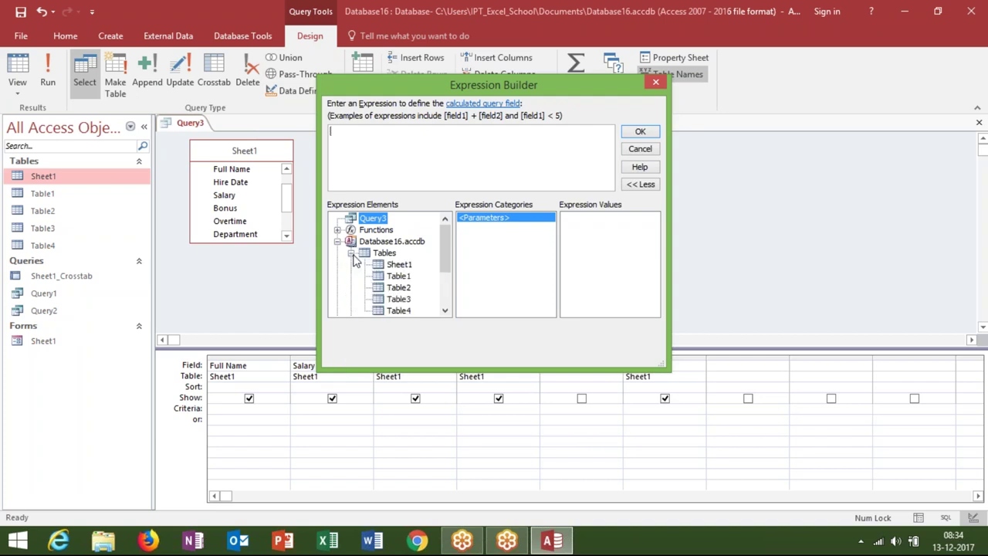
{"action": "left_click", "coordinate": [394, 264]}
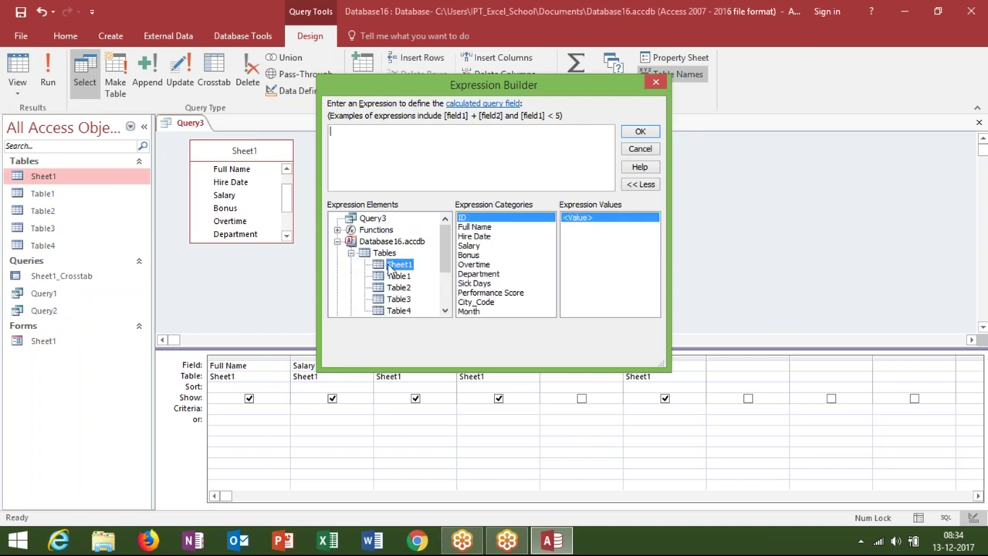
{"action": "left_click", "coordinate": [468, 228]}
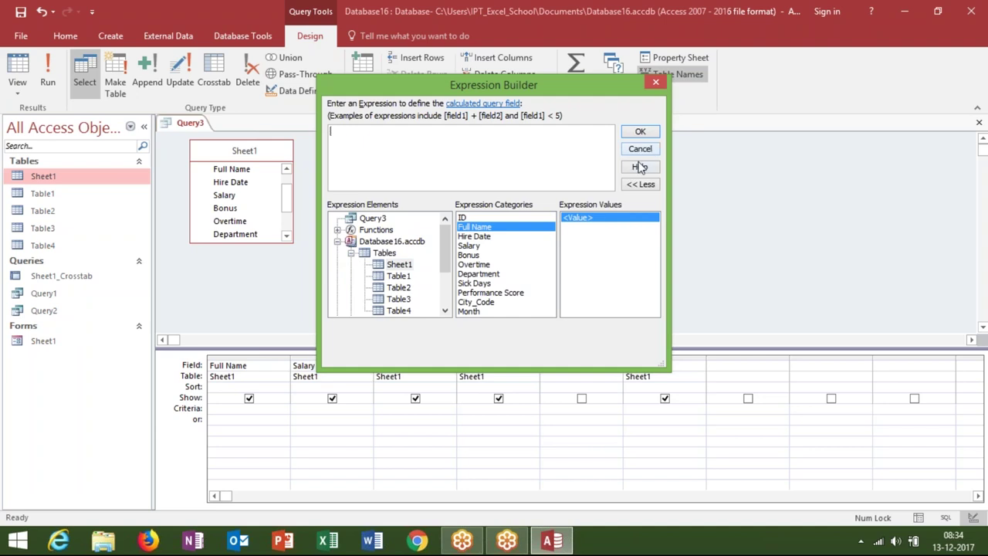
{"action": "double_click", "coordinate": [529, 230]}
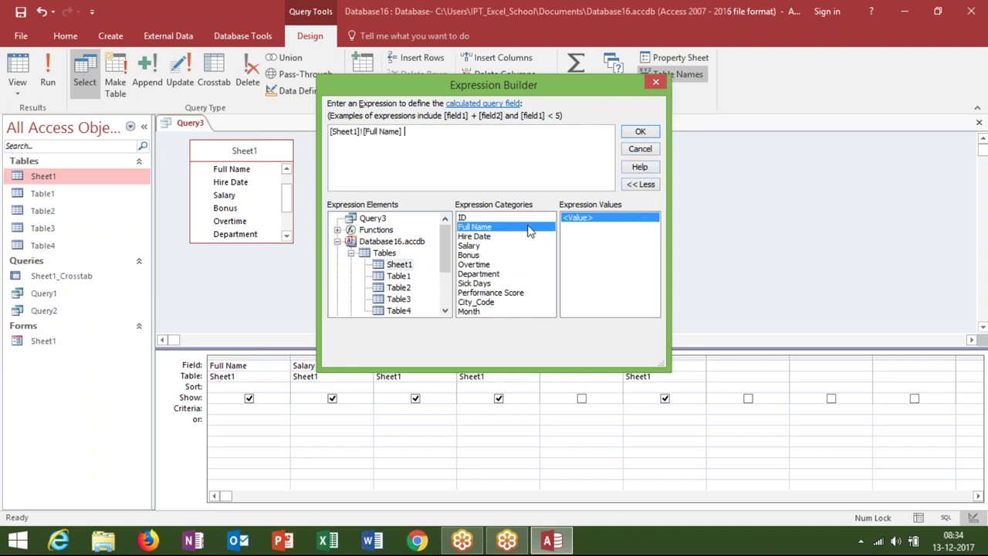
{"action": "type", "text": "+"}
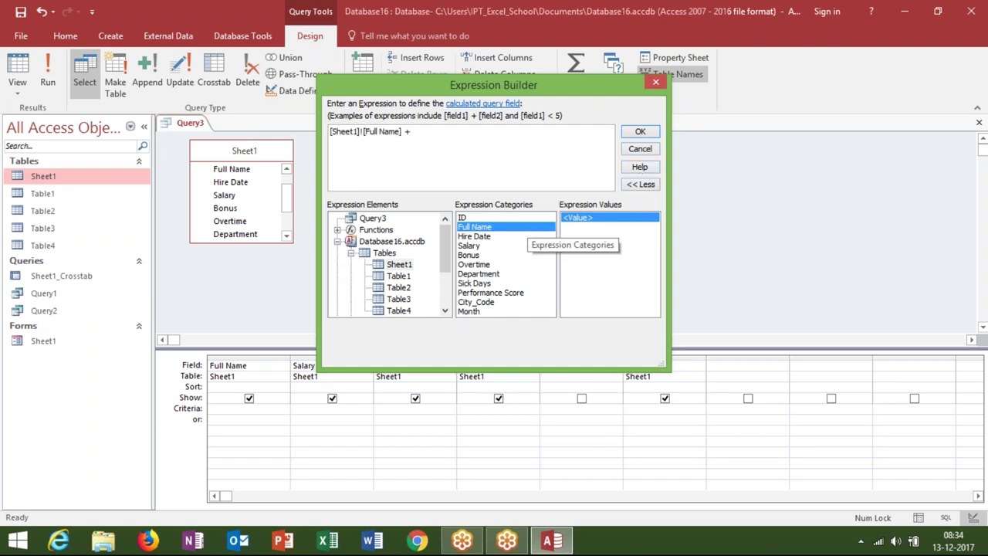
{"action": "key", "text": "BackSpace"}
{"action": "key", "text": "BackSpace"}
{"action": "key", "text": "BackSpace"}
{"action": "key", "text": "BackSpace"}
{"action": "key", "text": "BackSpace"}
{"action": "key", "text": "BackSpace"}
{"action": "key", "text": "BackSpace"}
{"action": "key", "text": "BackSpace"}
{"action": "key", "text": "BackSpace"}
{"action": "key", "text": "BackSpace"}
Step: Build the expression Salary + Bonus + Overtime and confirm it
{"action": "left_click", "coordinate": [479, 256]}
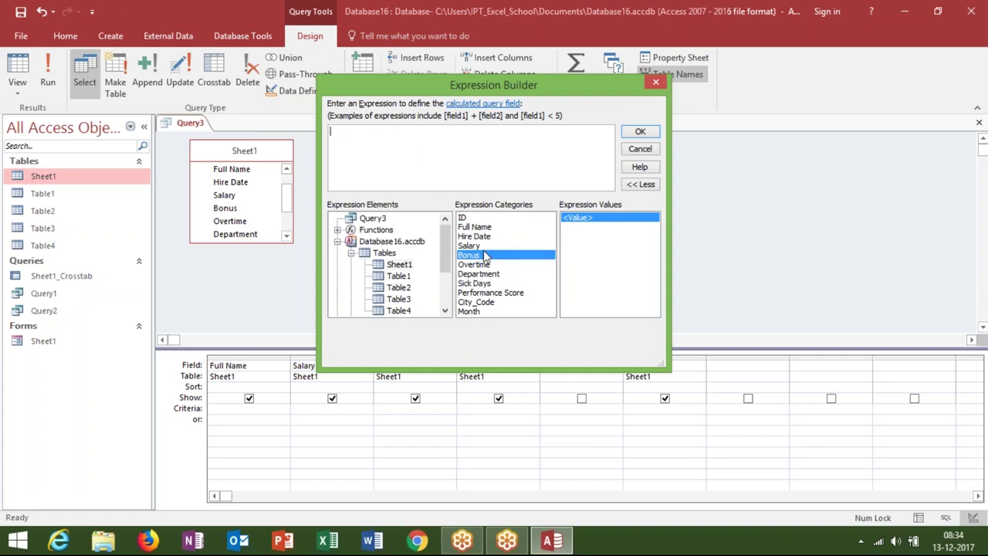
{"action": "double_click", "coordinate": [480, 246]}
{"action": "type", "text": "+"}
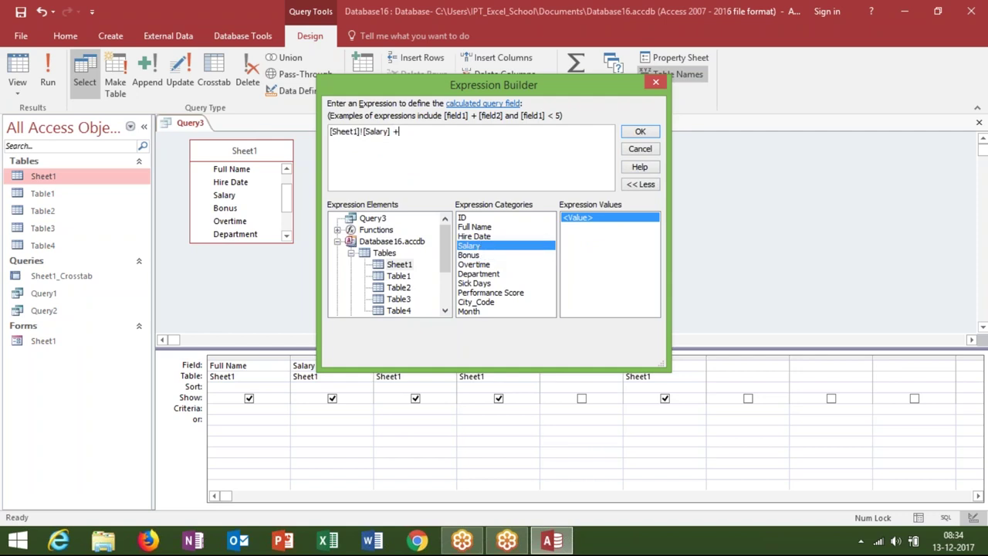
{"action": "double_click", "coordinate": [480, 255]}
{"action": "type", "text": "+"}
{"action": "double_click", "coordinate": [481, 264]}
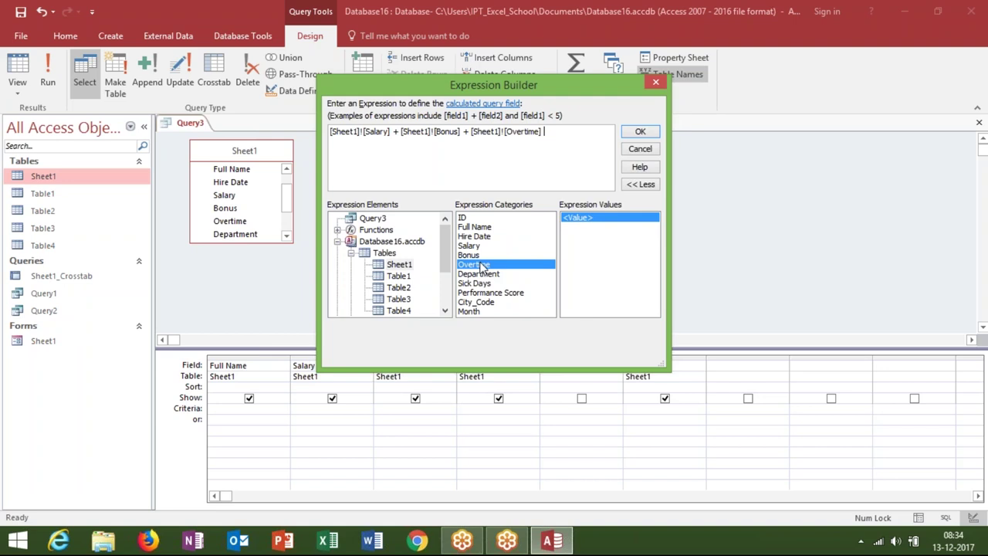
{"action": "left_click", "coordinate": [634, 133]}
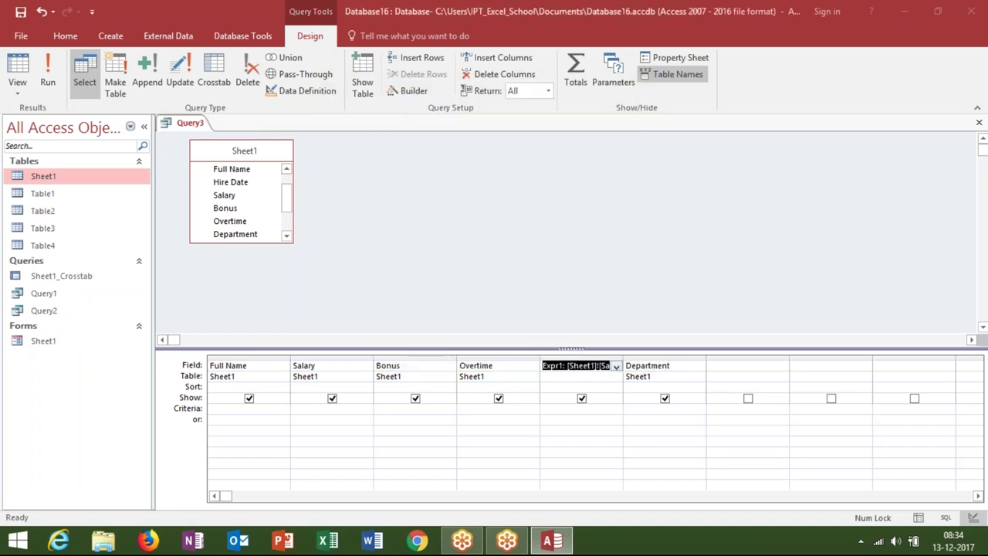
Step: Rename the calculated column from Expr1 to Total
{"action": "left_click", "coordinate": [553, 365]}
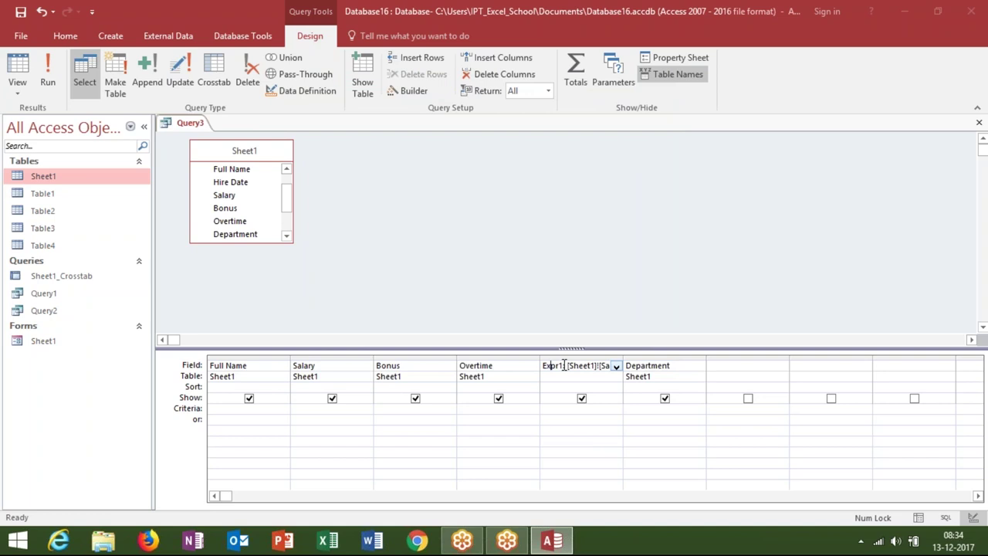
{"action": "left_click_drag", "start_coordinate": [563, 365], "coordinate": [541, 365]}
{"action": "type", "text": "Total"}
{"action": "left_click", "coordinate": [556, 409]}
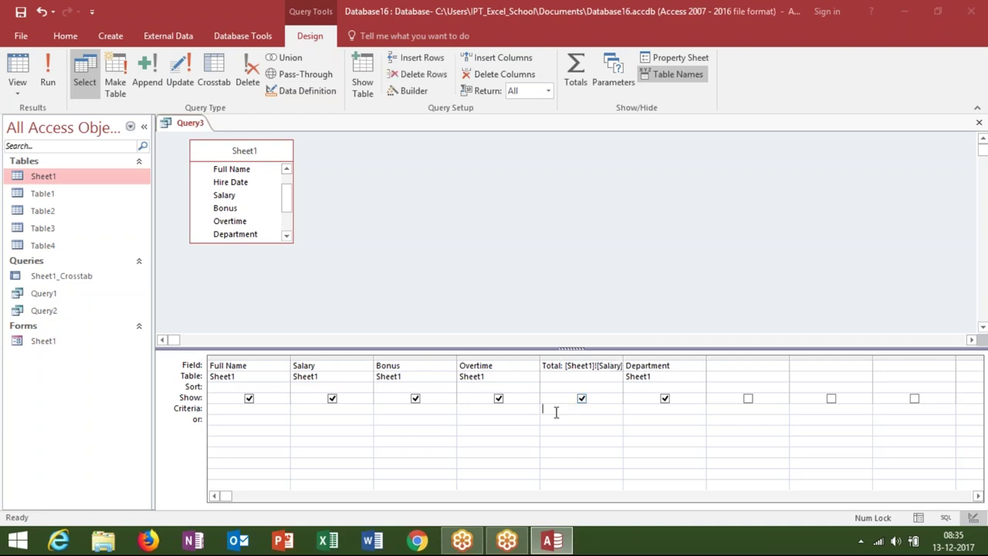
Step: Save Query3 and open its datasheet to check the Total values
{"action": "left_click", "coordinate": [979, 122]}
{"action": "left_click", "coordinate": [440, 310]}
{"action": "left_click", "coordinate": [489, 214]}
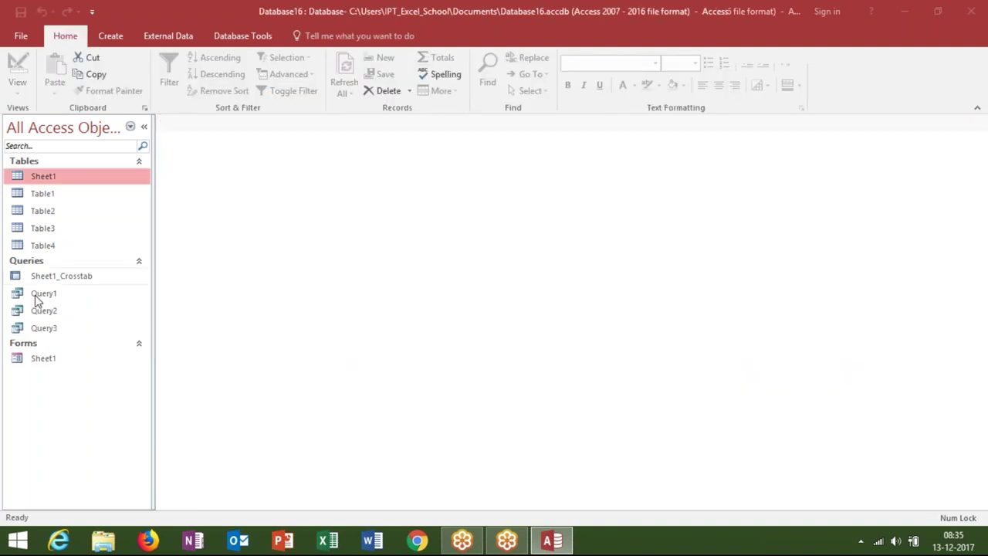
{"action": "left_click", "coordinate": [44, 330]}
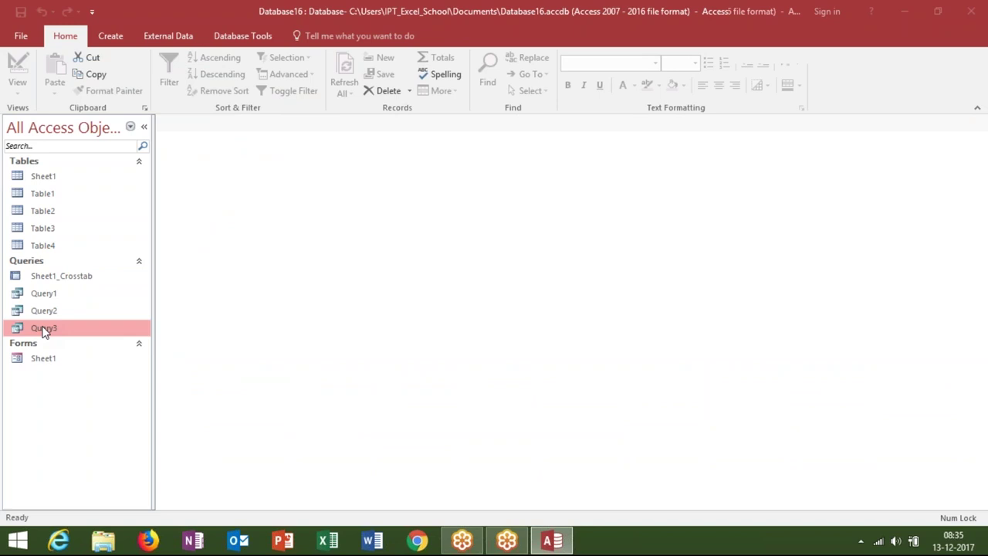
{"action": "double_click", "coordinate": [44, 330]}
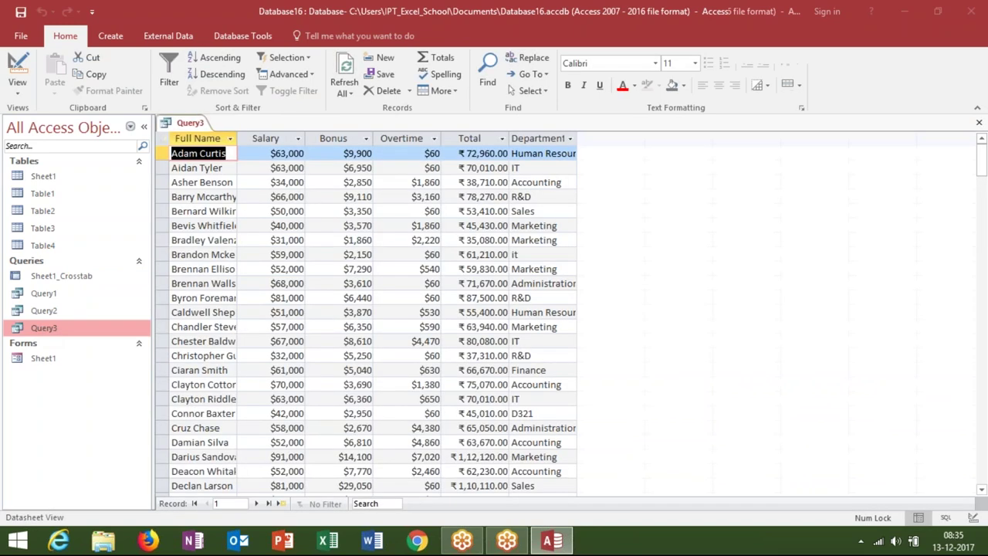
{"action": "key", "text": "Tab"}
{"action": "key", "text": "Tab"}
{"action": "key", "text": "Tab"}
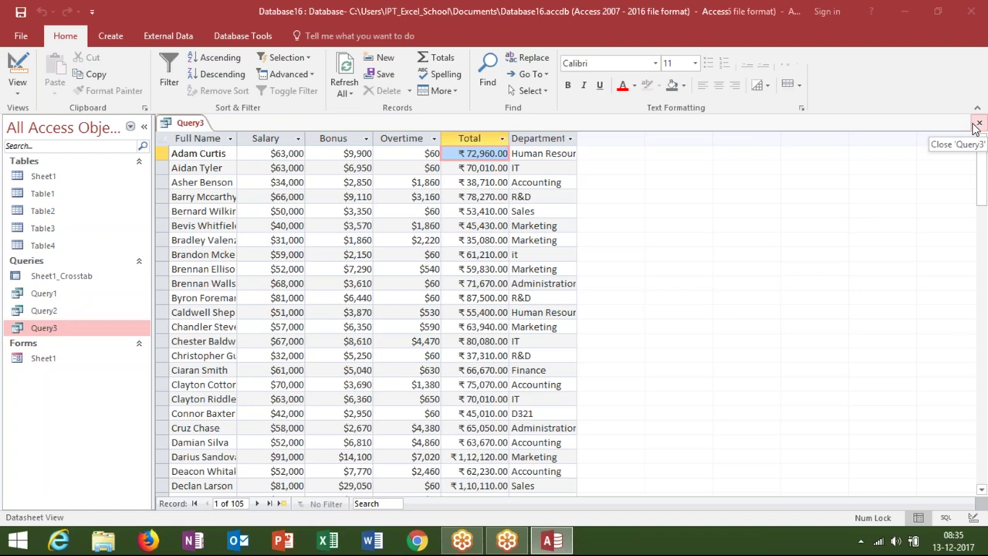
Step: Close the results and reopen Query3 in Design view
{"action": "left_click", "coordinate": [975, 126]}
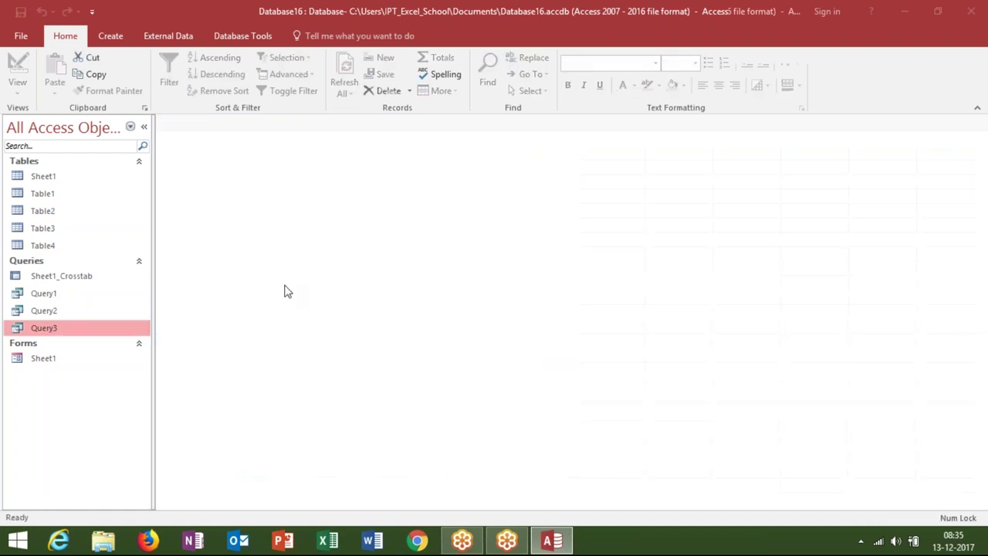
{"action": "right_click", "coordinate": [92, 329]}
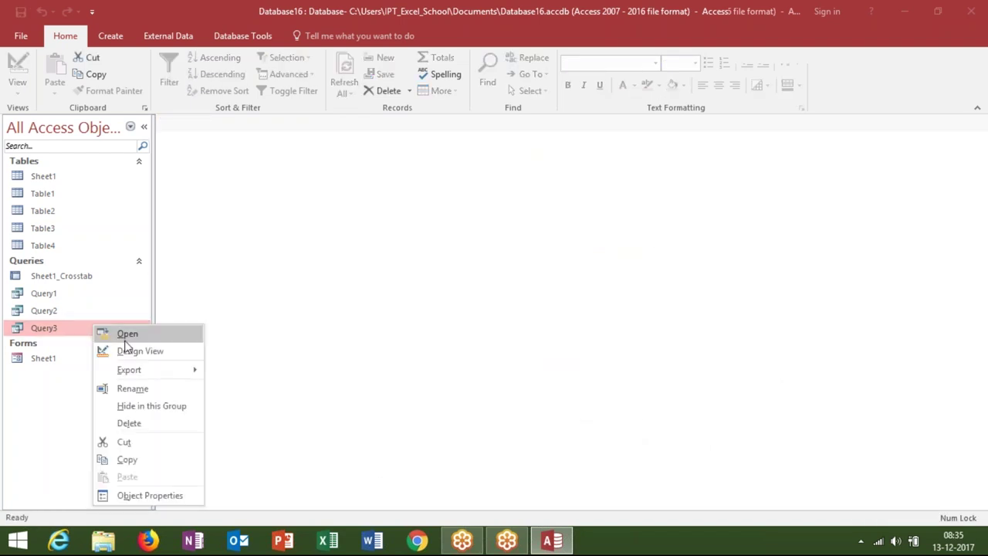
{"action": "left_click", "coordinate": [126, 352]}
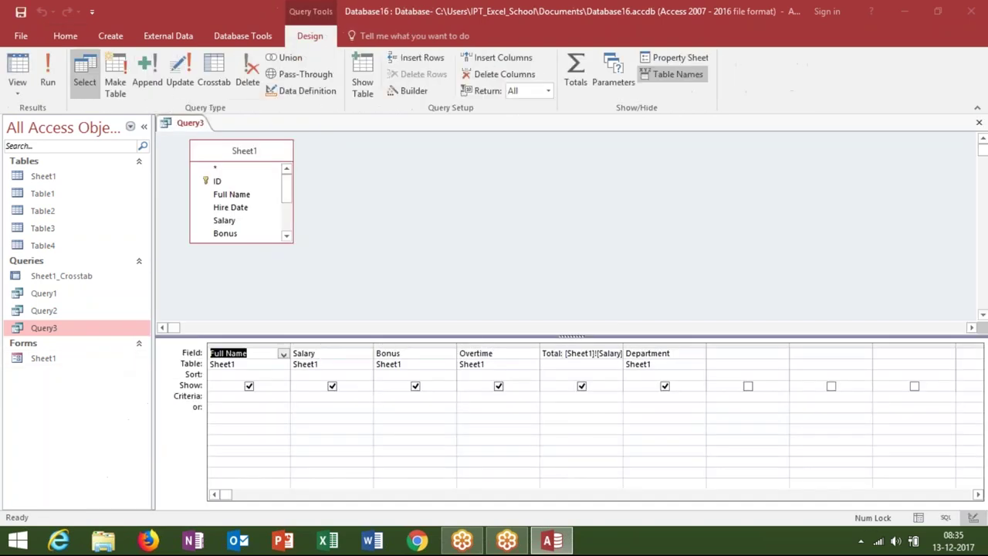
Step: Delete the Department column and enter the field TAX:[Total]*18%
{"action": "left_click", "coordinate": [644, 353]}
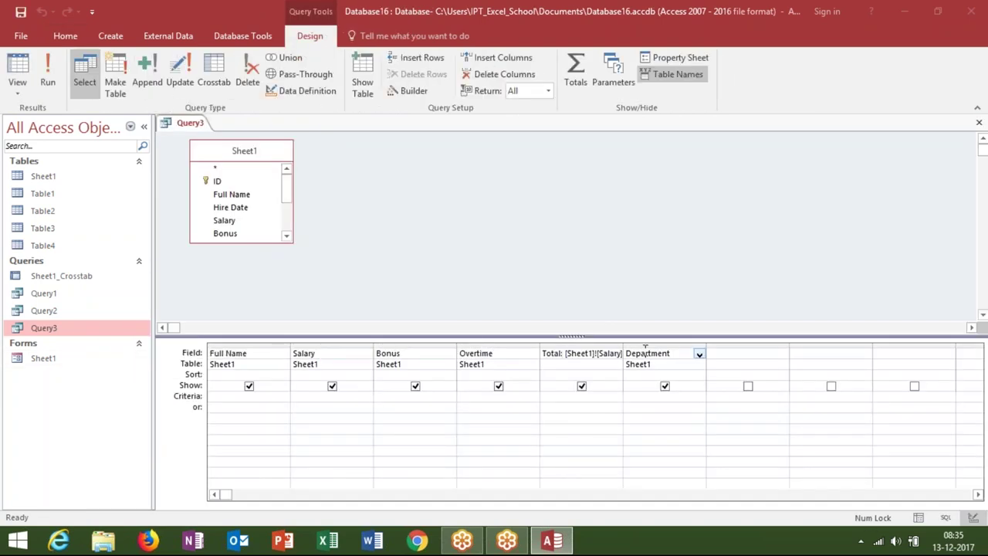
{"action": "left_click", "coordinate": [664, 345]}
{"action": "key", "text": "Delete"}
{"action": "type", "text": "T"}
{"action": "type", "text": "AX"}
{"action": "type", "text": ":"}
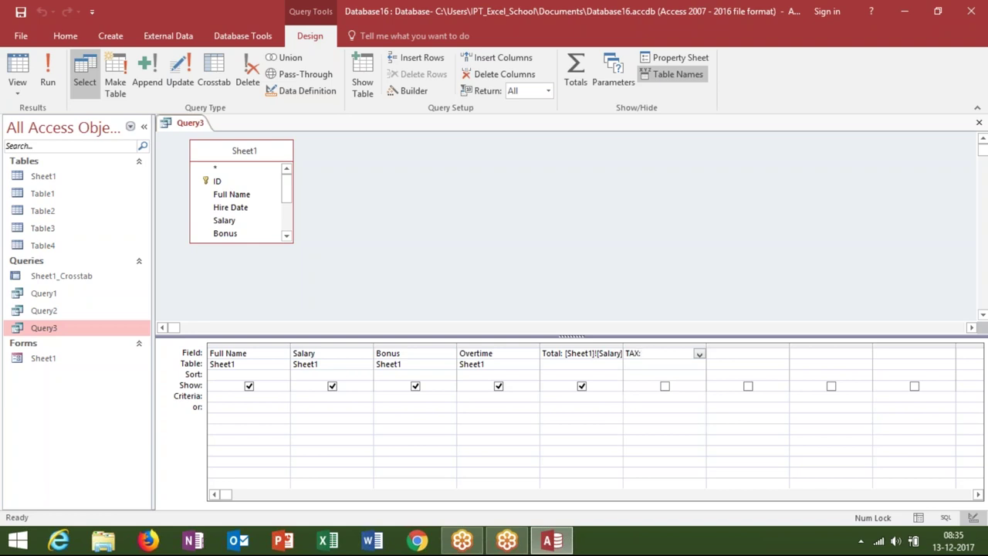
{"action": "type", "text": "["}
{"action": "type", "text": "Total]*18%"}
{"action": "key", "text": "Return"}
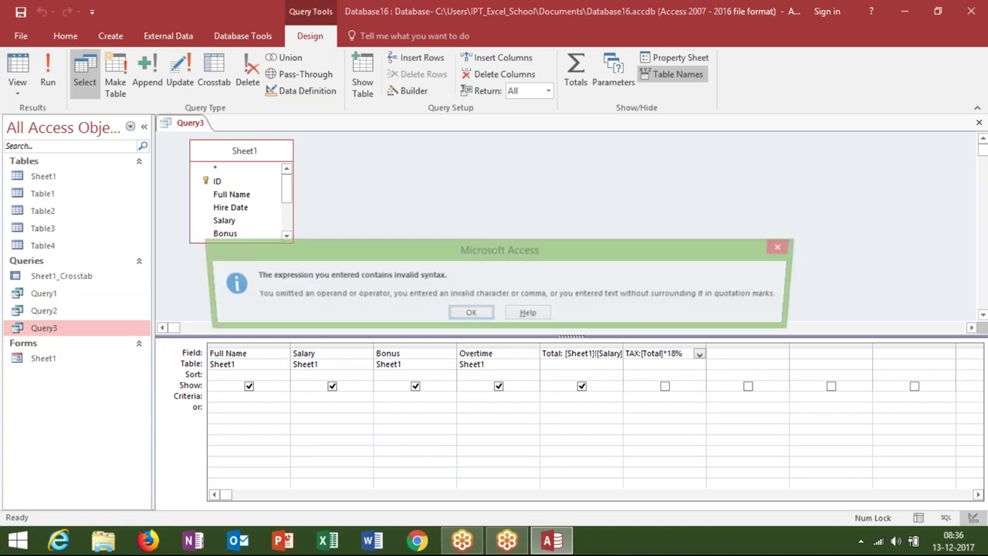
Step: Dismiss the syntax error and change the TAX expression to [Total]*0.18
{"action": "left_click", "coordinate": [466, 315]}
{"action": "key", "text": "BackSpace"}
{"action": "key", "text": "BackSpace"}
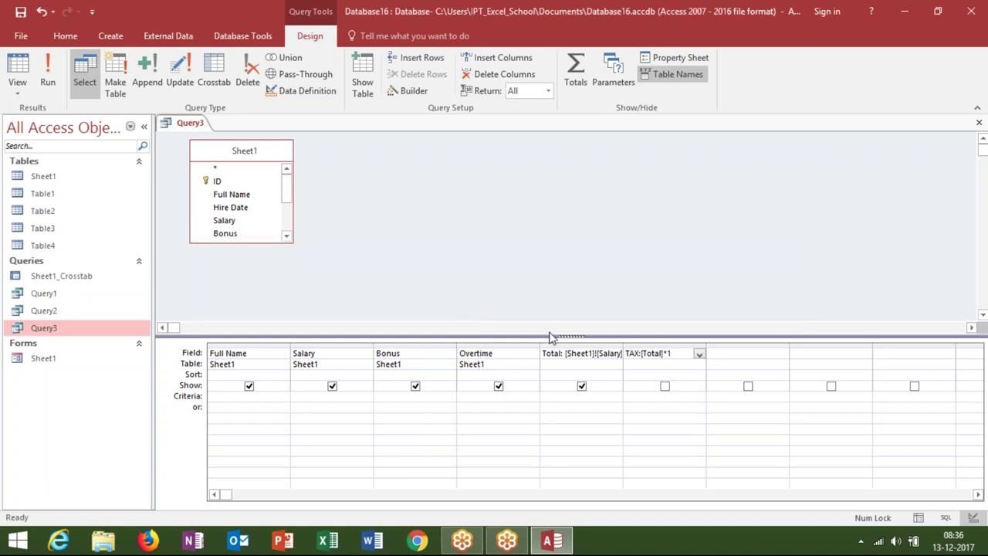
{"action": "key", "text": "BackSpace"}
{"action": "type", "text": "0.18"}
{"action": "left_click", "coordinate": [651, 366]}
Step: Add the fields ADMIN: [Total]*0.02 and GTotal: [Total]+[TAX]+[ADMIN]
{"action": "left_click", "coordinate": [724, 356]}
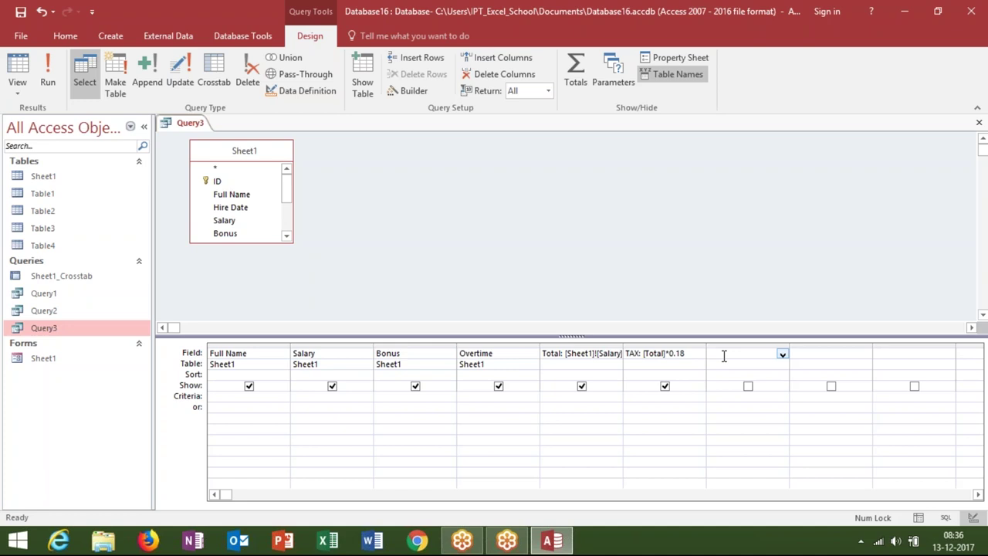
{"action": "type", "text": "A"}
{"action": "type", "text": "DMIN:"}
{"action": "type", "text": "["}
{"action": "type", "text": "T"}
{"action": "type", "text": "otal"}
{"action": "type", "text": "]*"}
{"action": "type", "text": "0.02"}
{"action": "left_click", "coordinate": [814, 356]}
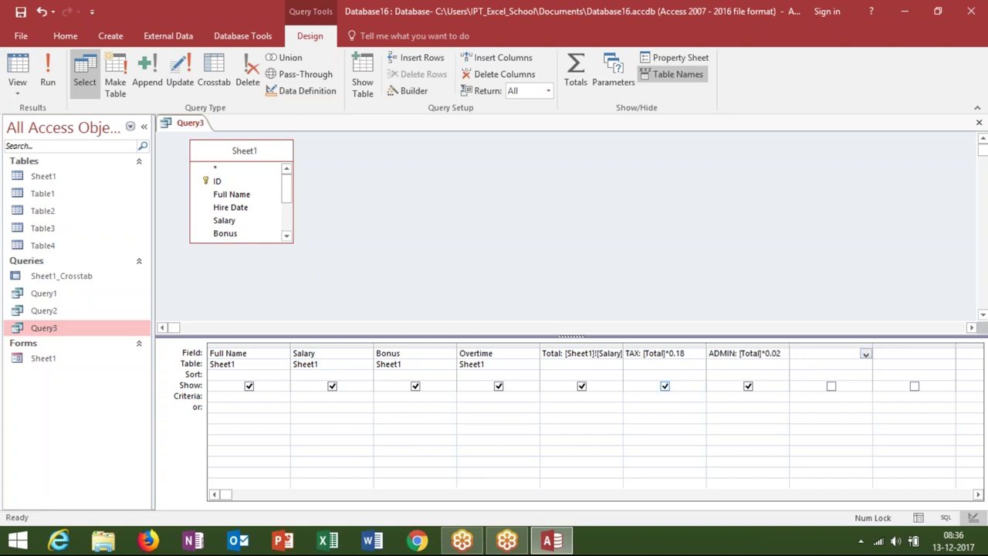
{"action": "type", "text": "G"}
{"action": "type", "text": "Total"}
{"action": "type", "text": ":"}
{"action": "type", "text": "Total"}
{"action": "type", "text": "]"}
{"action": "type", "text": "+"}
{"action": "type", "text": "[TAX"}
{"action": "type", "text": "]"}
{"action": "type", "text": "+"}
{"action": "type", "text": "["}
{"action": "type", "text": "ADMIN"}
{"action": "type", "text": "]"}
Step: Commit the GTotal field and close Query3's design, saving the changes
{"action": "left_click", "coordinate": [741, 354]}
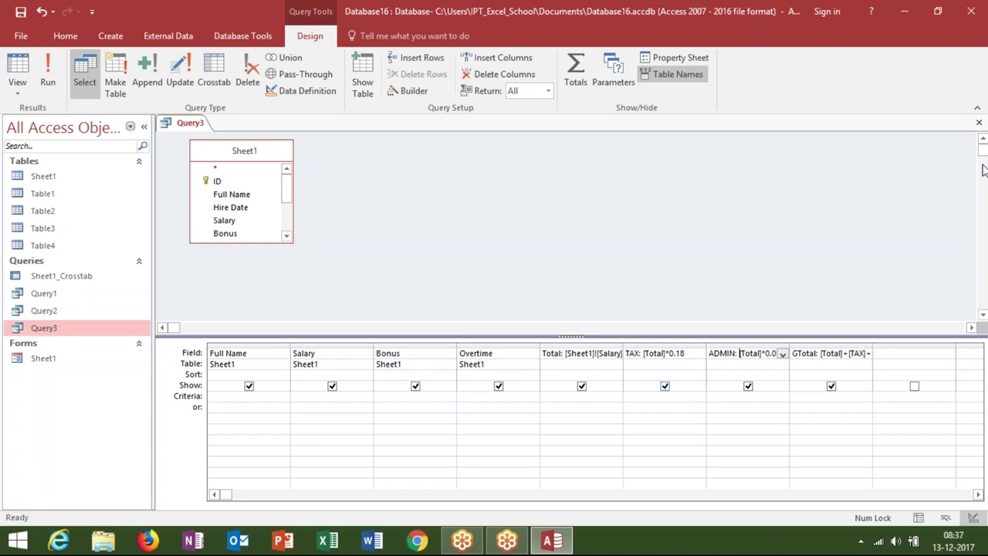
{"action": "left_click", "coordinate": [979, 125]}
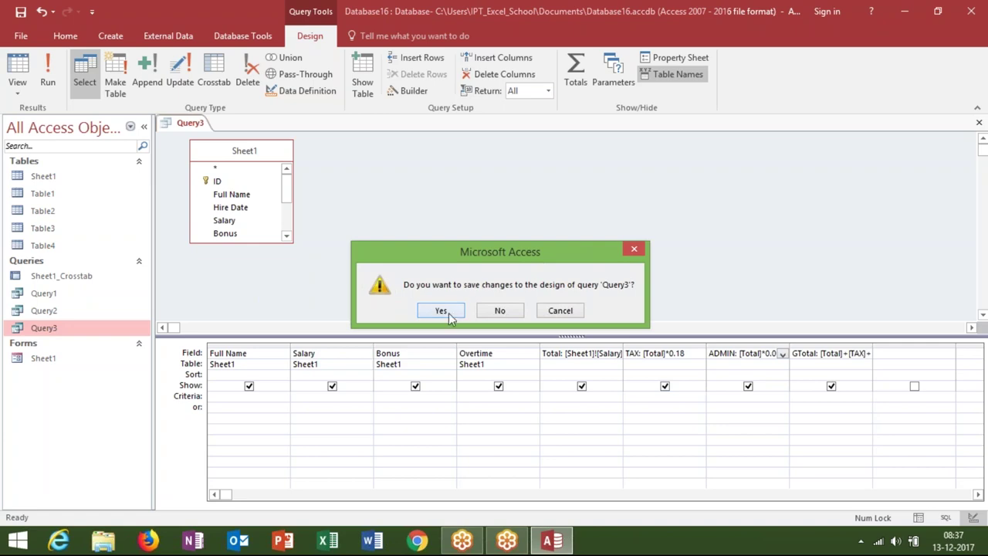
{"action": "left_click", "coordinate": [449, 312]}
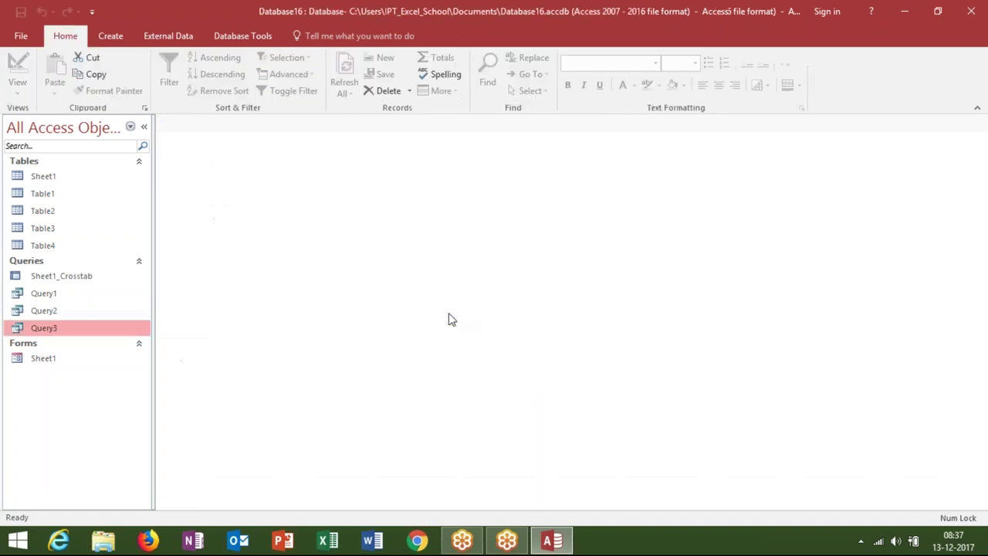
Step: Open Query3's results, inspect the TAX, ADMIN and GTotal values, then close them
{"action": "double_click", "coordinate": [110, 332]}
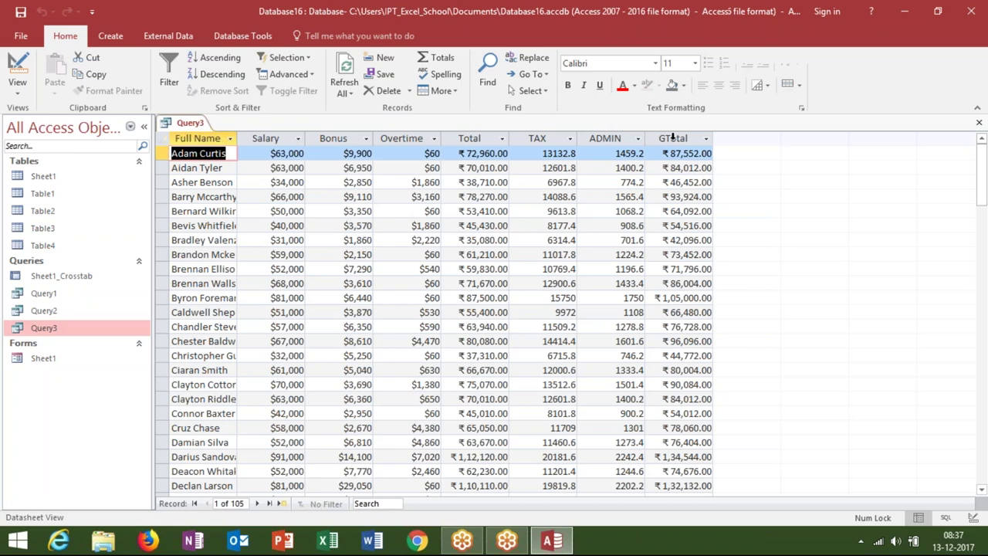
{"action": "left_click_drag", "start_coordinate": [605, 138], "coordinate": [673, 138]}
{"action": "left_click", "coordinate": [198, 138], "text": "shift"}
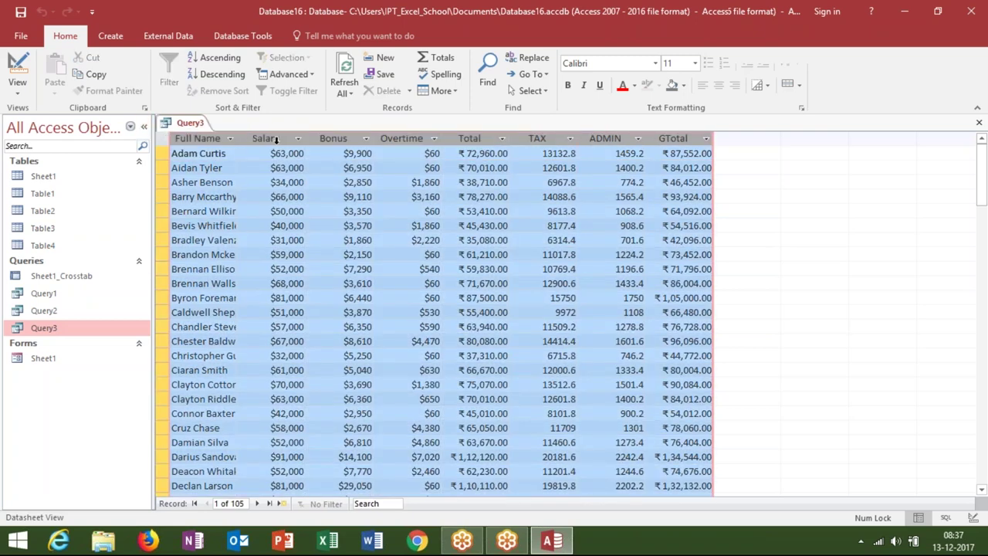
{"action": "left_click", "coordinate": [559, 182]}
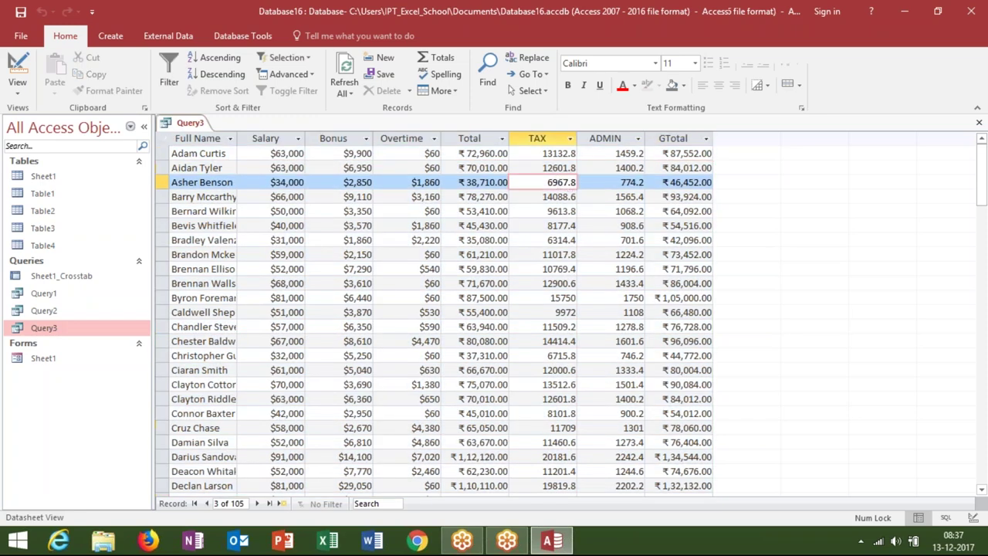
{"action": "left_click", "coordinate": [698, 225]}
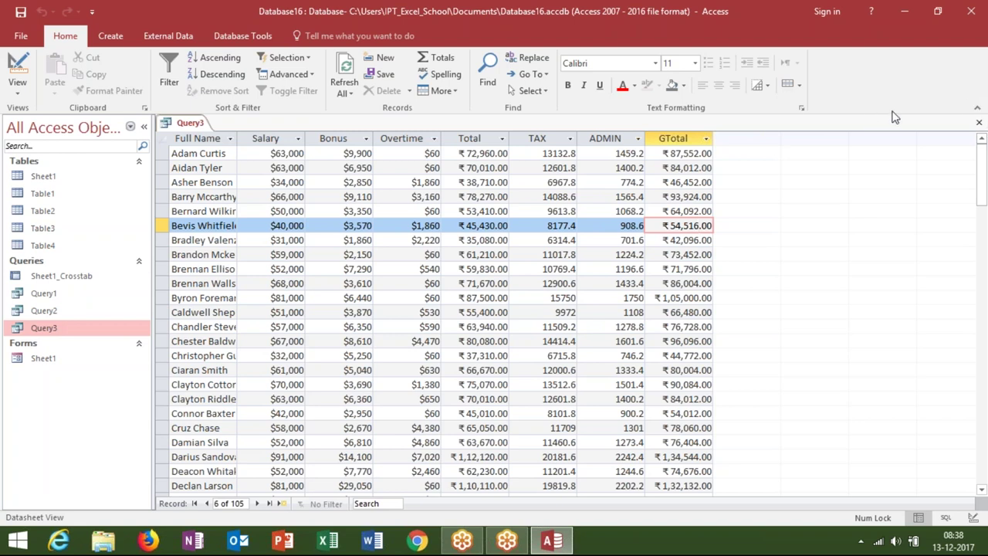
{"action": "left_click", "coordinate": [978, 123]}
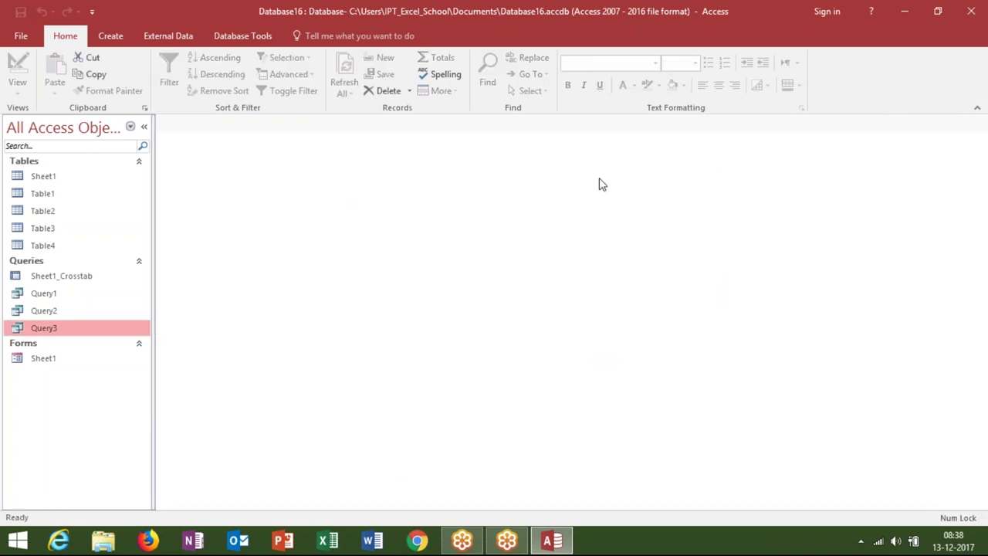
Step: Open Sheet1, permanently delete its Month column, and close the table
{"action": "double_click", "coordinate": [94, 172]}
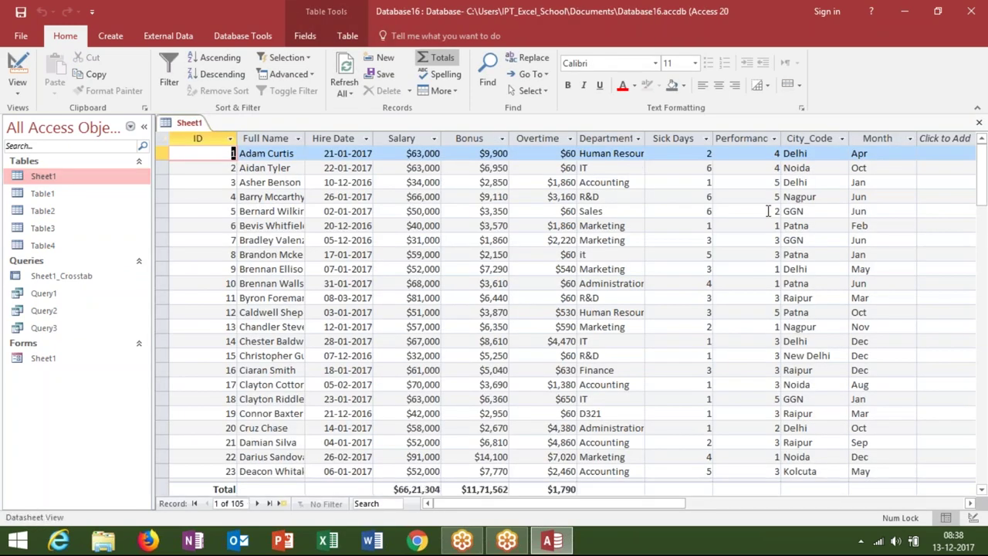
{"action": "left_click", "coordinate": [598, 226]}
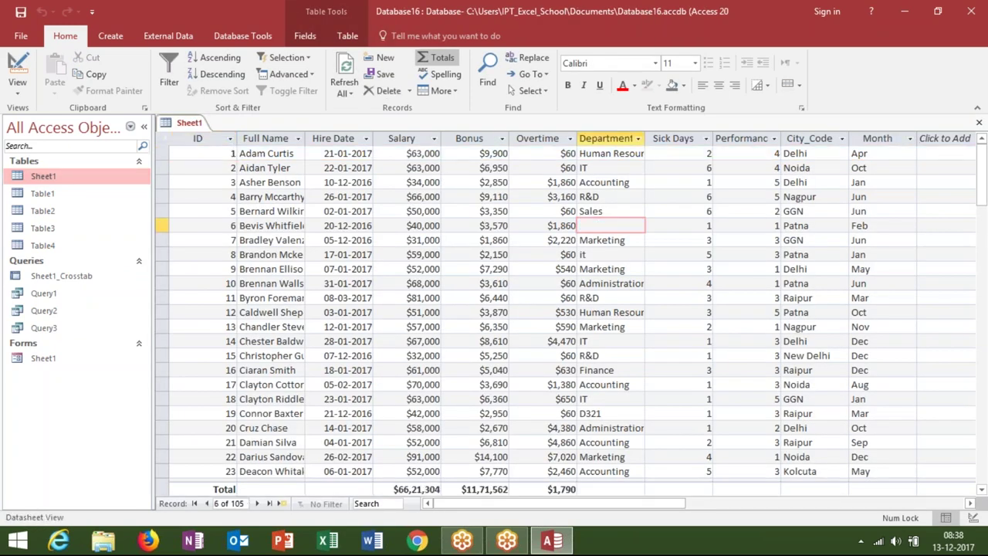
{"action": "left_click", "coordinate": [880, 138]}
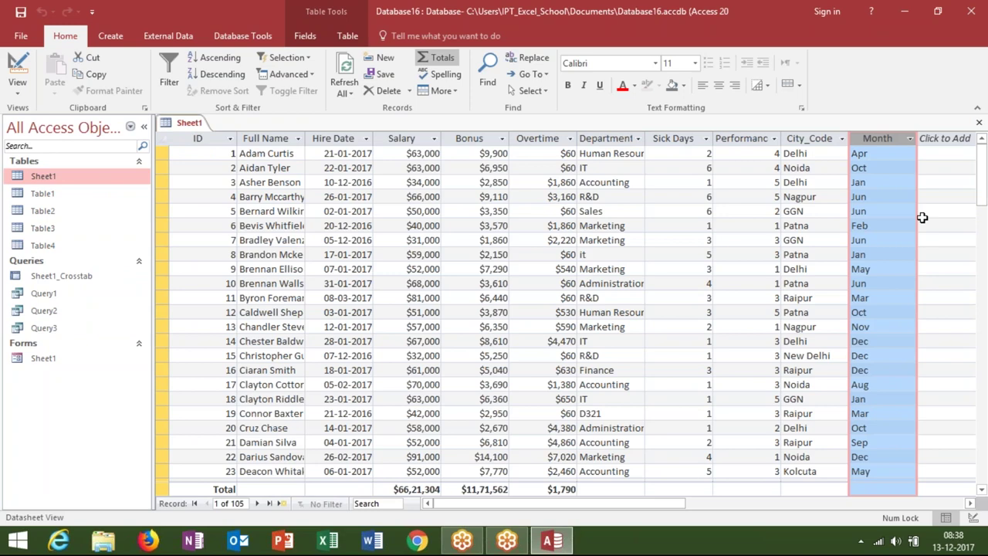
{"action": "key", "text": "Delete"}
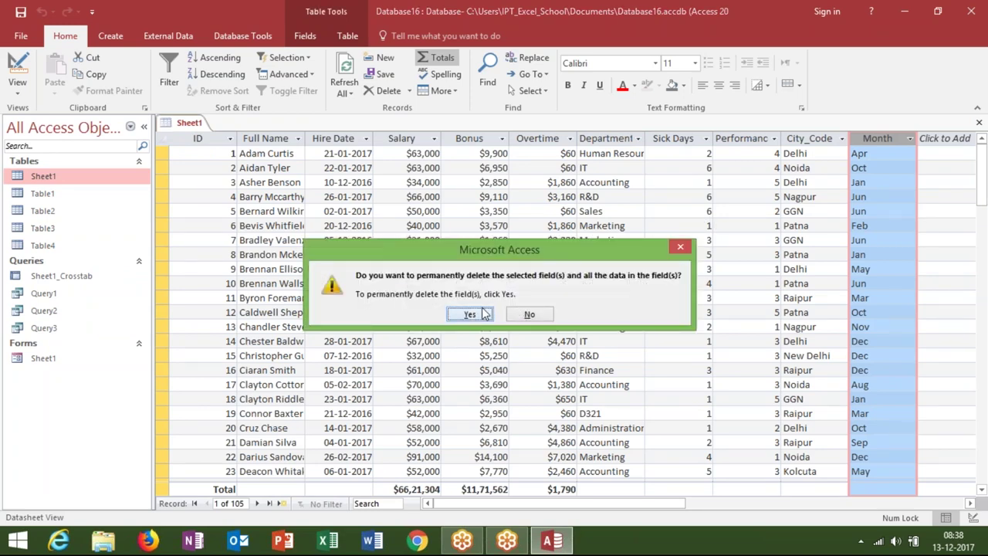
{"action": "left_click", "coordinate": [470, 314]}
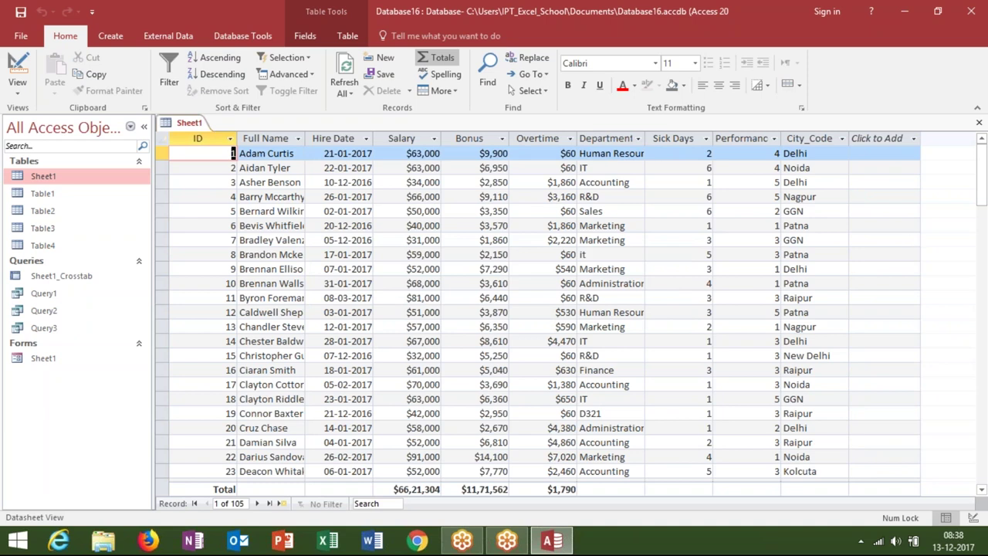
{"action": "left_click", "coordinate": [979, 122]}
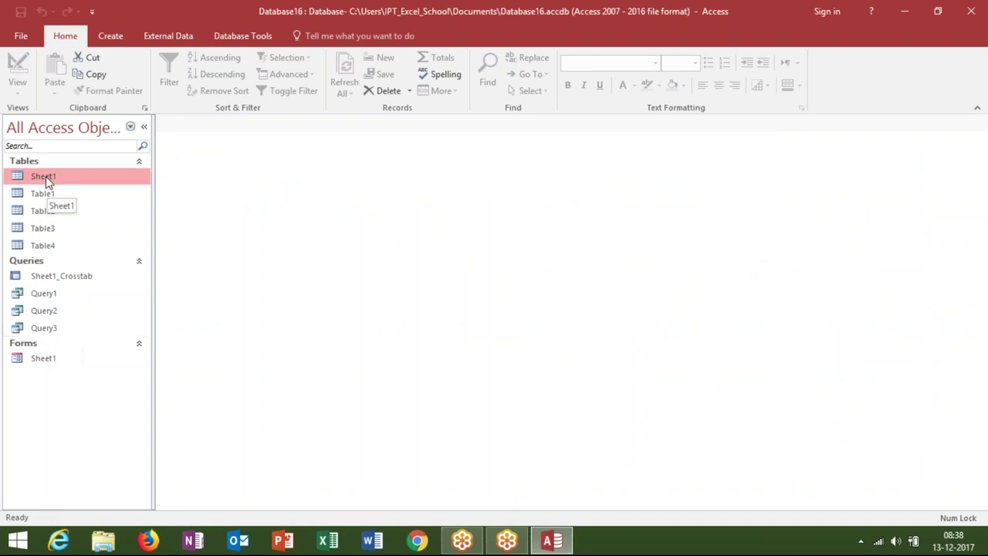
Step: Create a new Design-view query on Sheet1 with Sheet1.* in the first column
{"action": "left_click", "coordinate": [110, 38]}
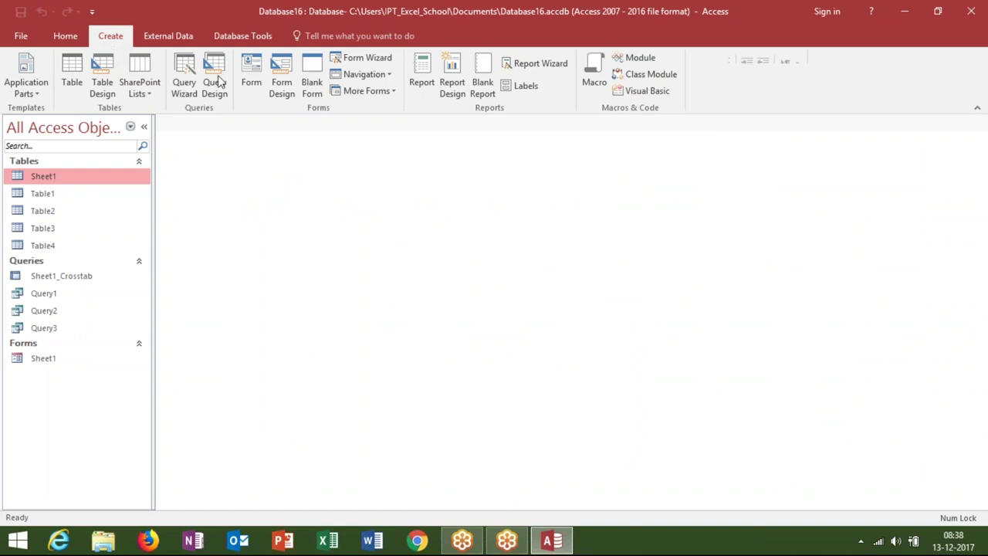
{"action": "left_click", "coordinate": [215, 85]}
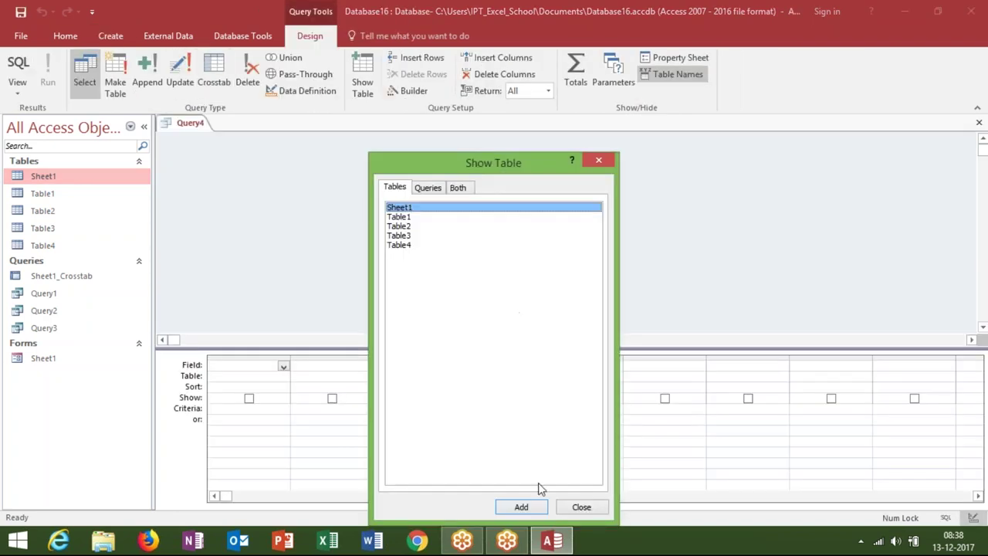
{"action": "left_click", "coordinate": [528, 508]}
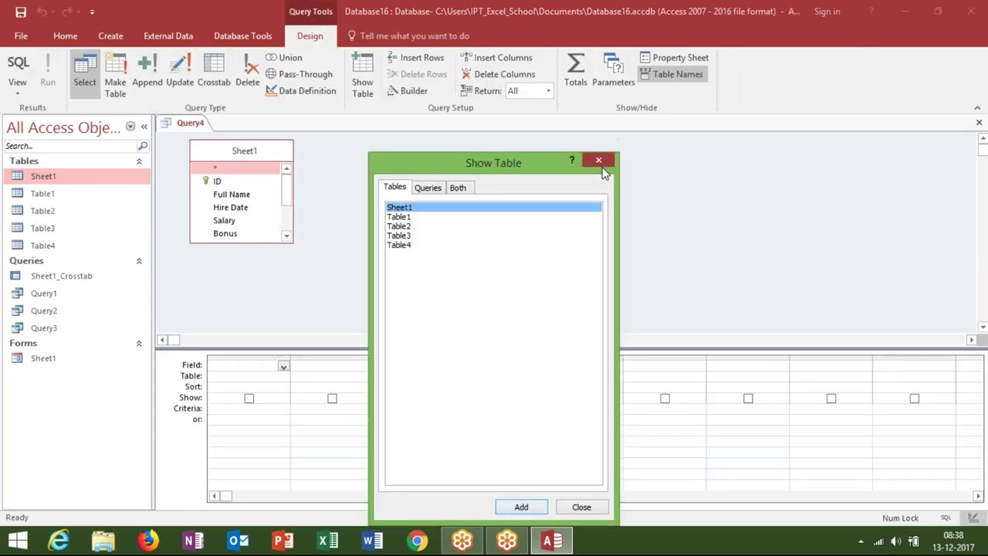
{"action": "left_click", "coordinate": [601, 160]}
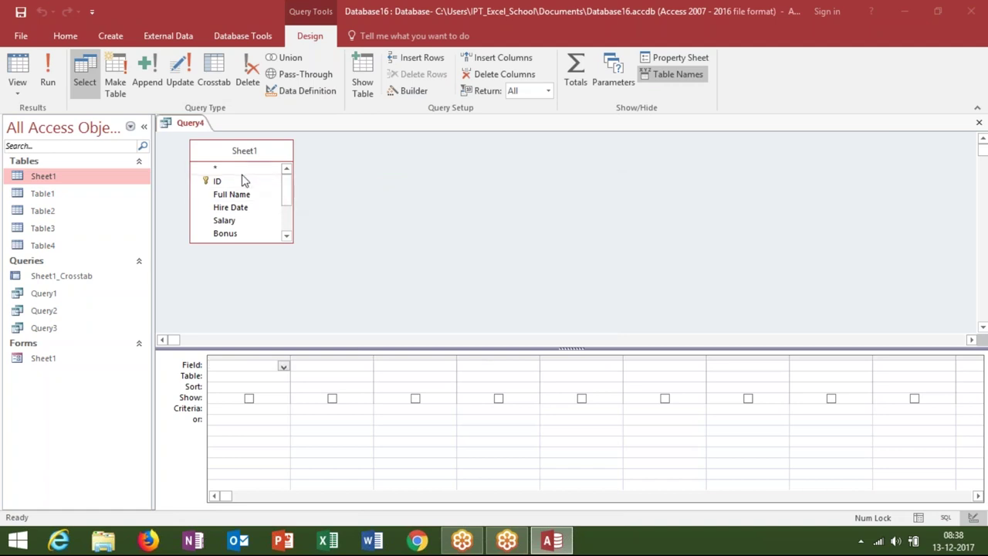
{"action": "double_click", "coordinate": [218, 167]}
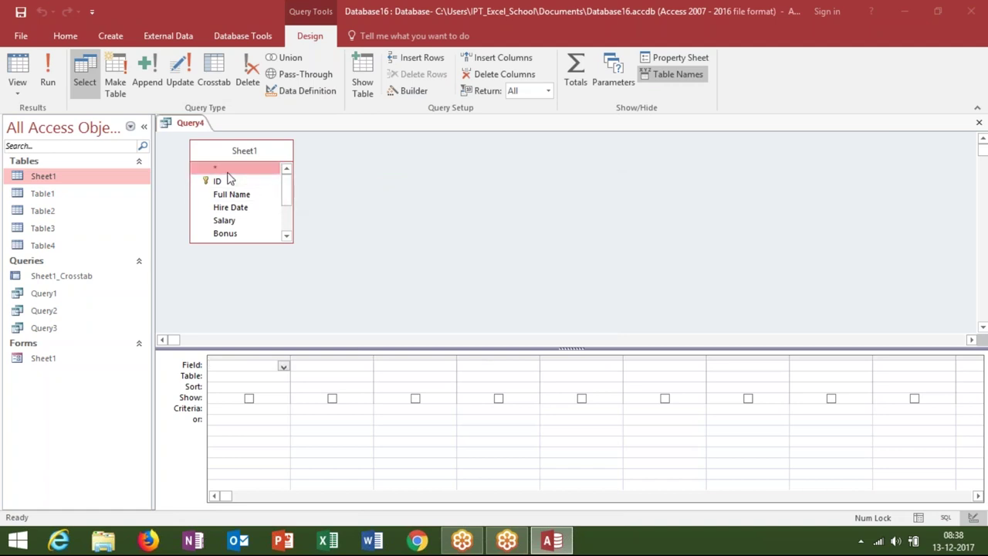
{"action": "left_click_drag", "start_coordinate": [286, 193], "coordinate": [290, 227]}
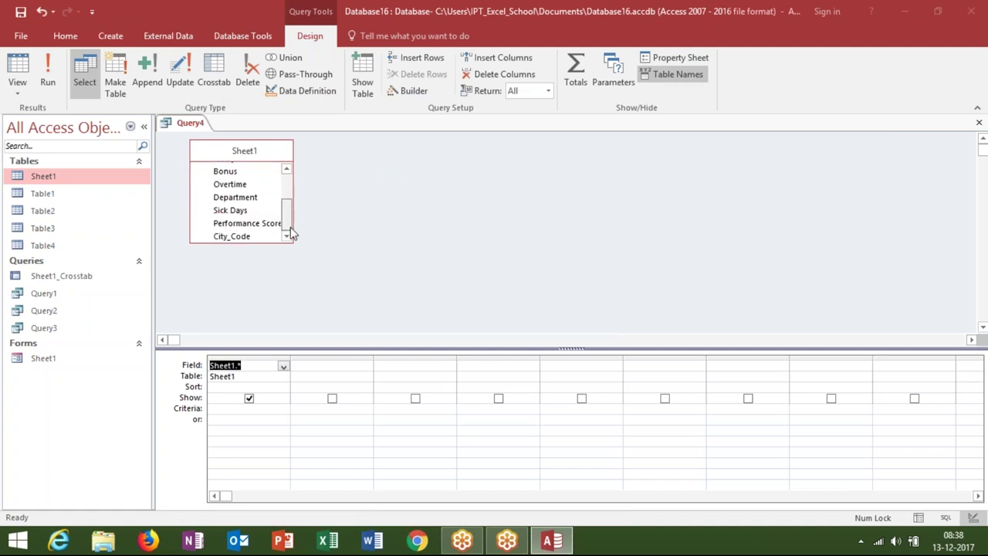
{"action": "left_click", "coordinate": [301, 367]}
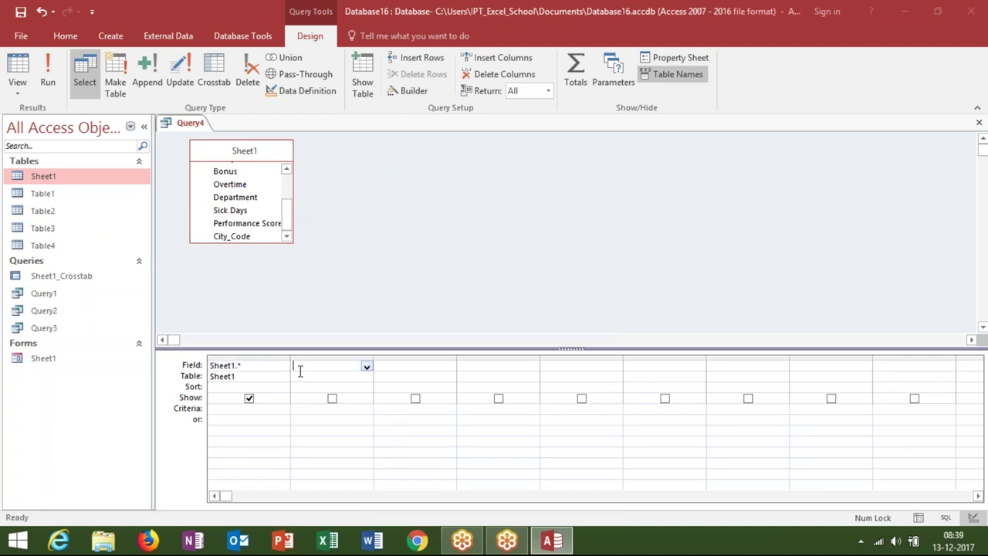
Step: Build the second column's expression starting with the Month function, its date placeholder removed
{"action": "right_click", "coordinate": [300, 369]}
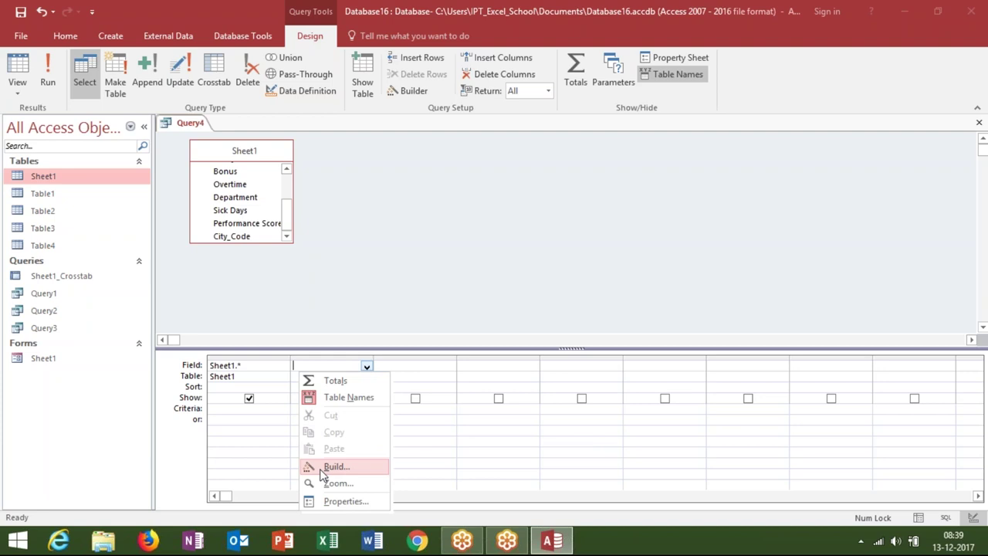
{"action": "left_click", "coordinate": [320, 468]}
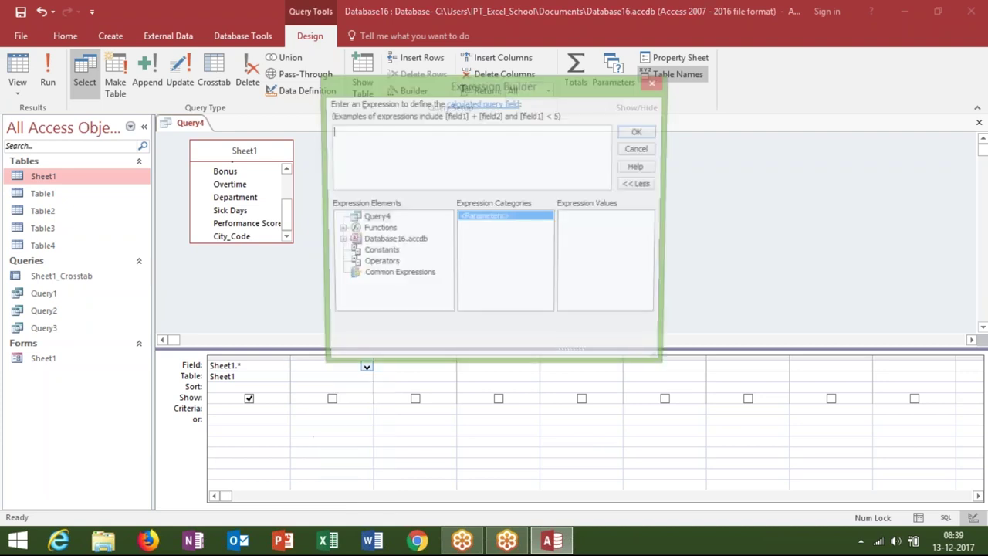
{"action": "left_click", "coordinate": [337, 229]}
{"action": "left_click", "coordinate": [385, 243]}
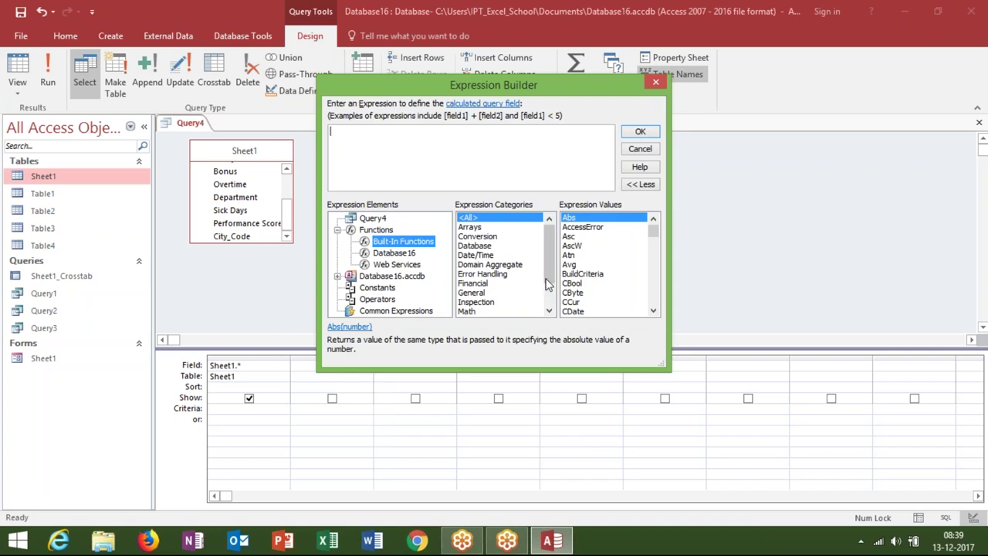
{"action": "left_click", "coordinate": [484, 259]}
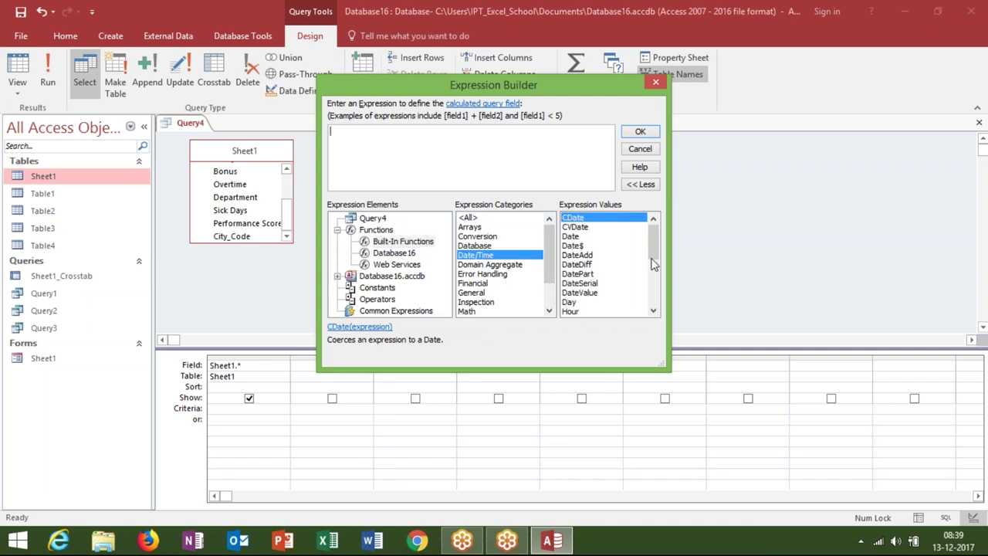
{"action": "left_click_drag", "start_coordinate": [653, 265], "coordinate": [654, 286]}
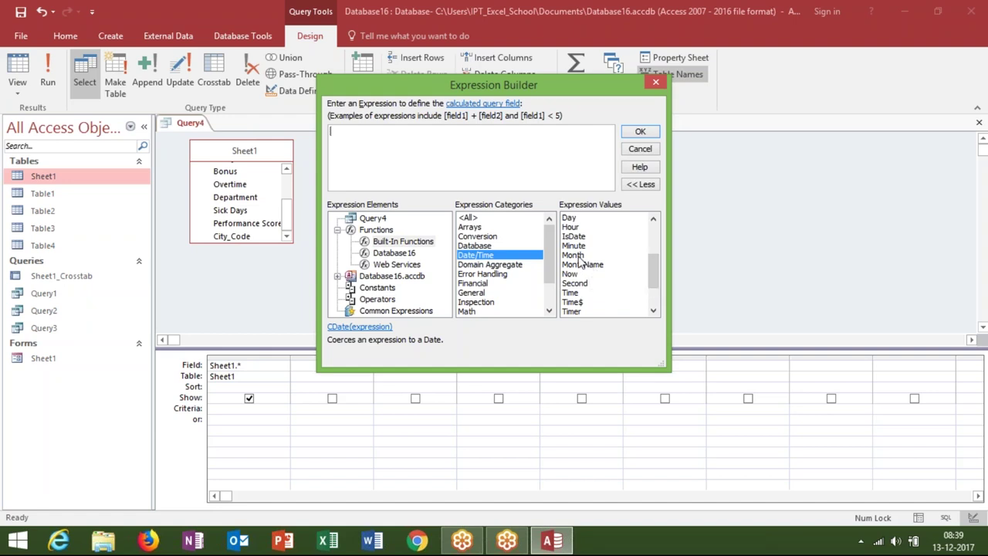
{"action": "double_click", "coordinate": [577, 256]}
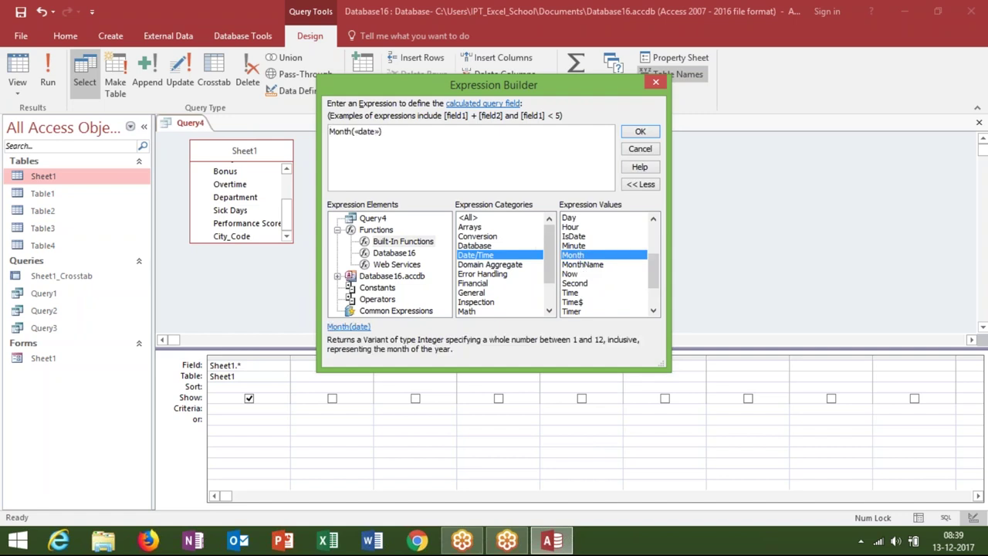
{"action": "left_click", "coordinate": [379, 132]}
{"action": "key", "text": "BackSpace"}
{"action": "key", "text": "BackSpace"}
{"action": "key", "text": "BackSpace"}
{"action": "key", "text": "BackSpace"}
{"action": "key", "text": "BackSpace"}
{"action": "key", "text": "BackSpace"}
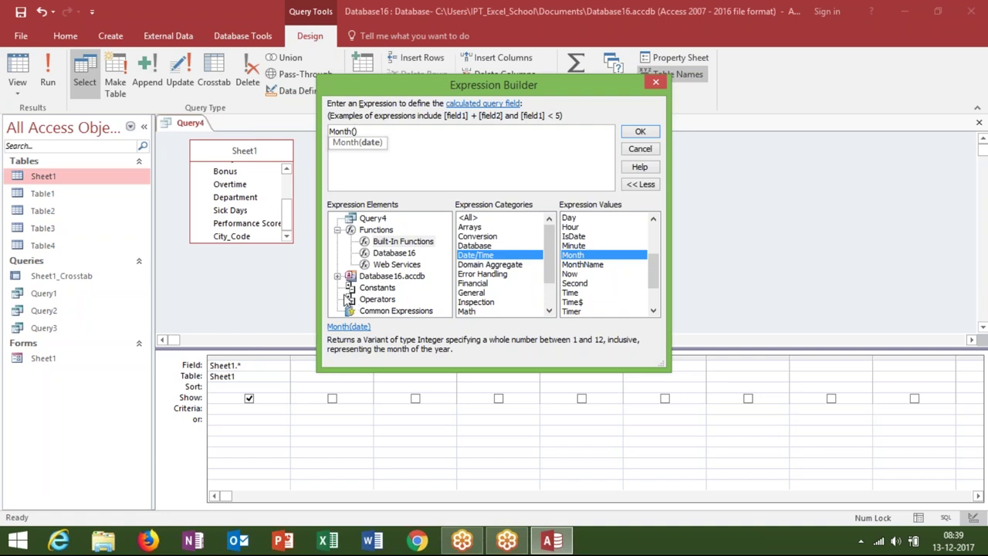
Step: Add Sheet1's Hire Date as Month's argument, giving Month([Sheet1]![Hire Date])
{"action": "left_click", "coordinate": [387, 280]}
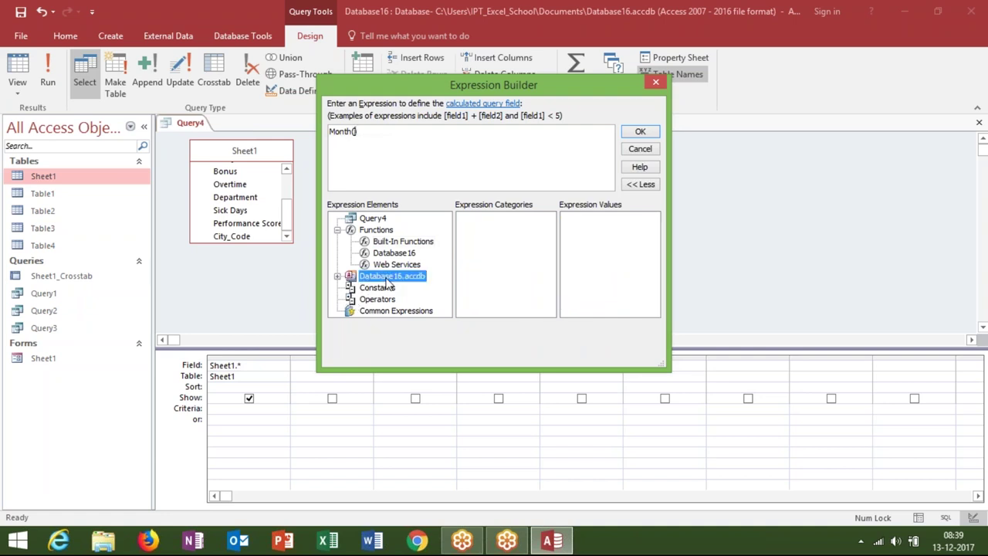
{"action": "left_click", "coordinate": [383, 287]}
{"action": "left_click", "coordinate": [378, 299]}
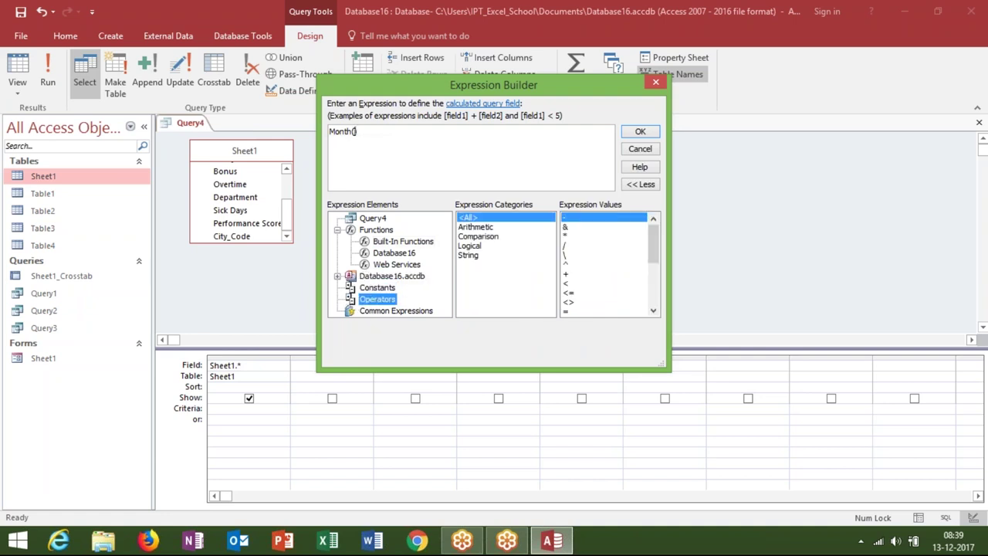
{"action": "left_click", "coordinate": [381, 276]}
{"action": "left_click", "coordinate": [337, 275]}
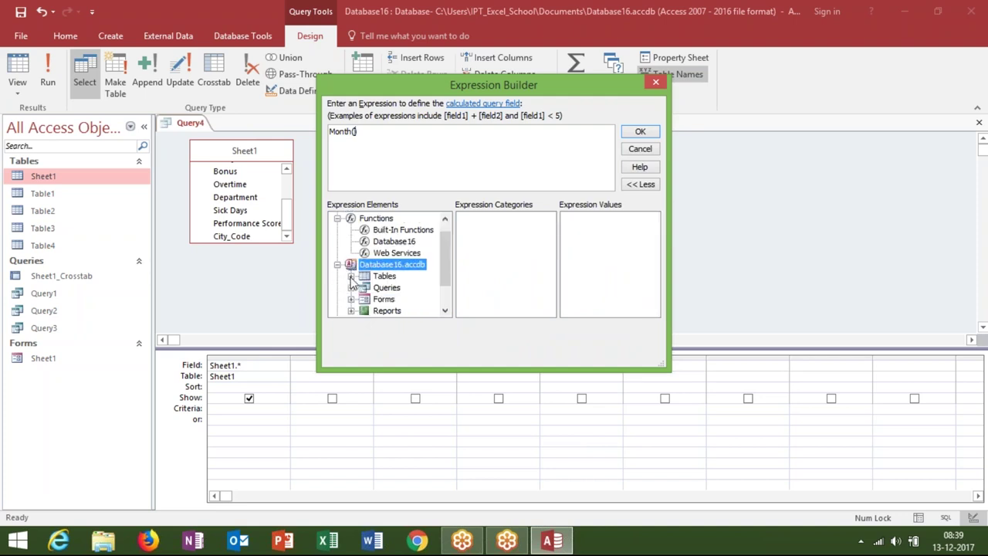
{"action": "left_click", "coordinate": [384, 276]}
{"action": "double_click", "coordinate": [384, 276]}
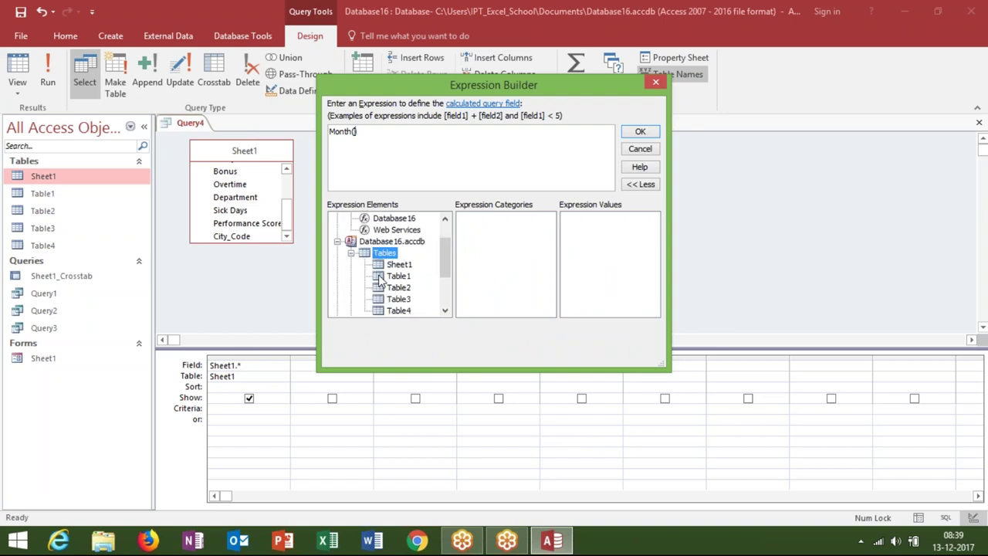
{"action": "left_click", "coordinate": [399, 264]}
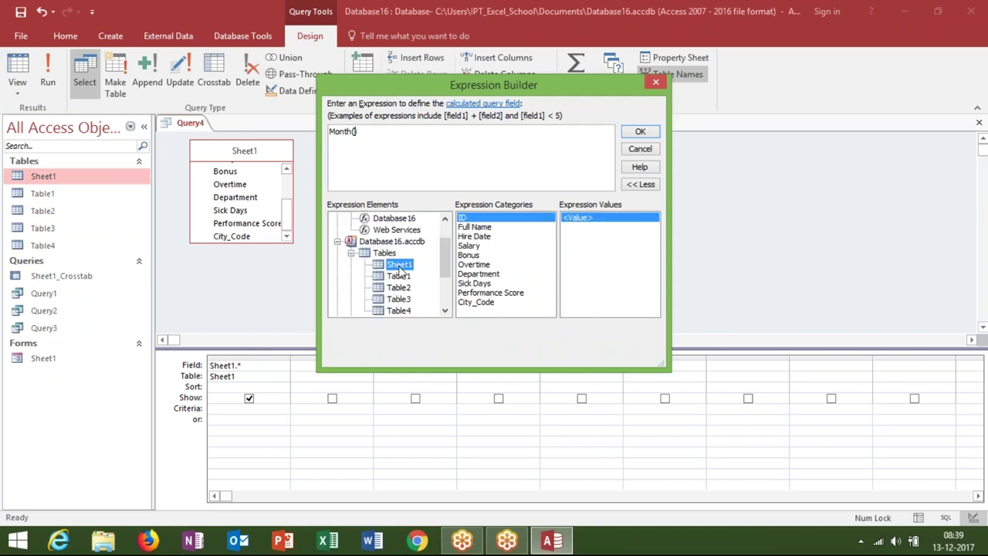
{"action": "left_click", "coordinate": [486, 237]}
{"action": "double_click", "coordinate": [485, 239]}
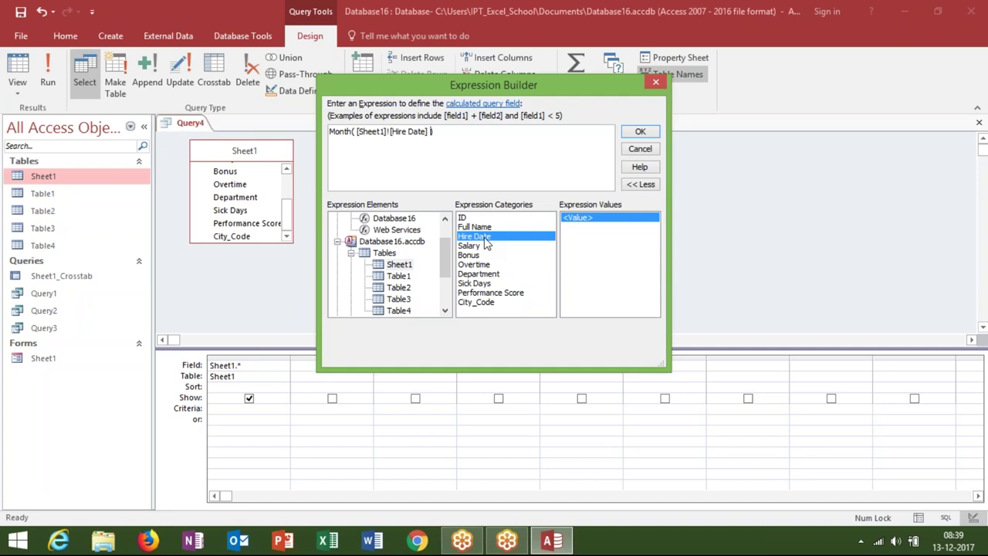
{"action": "left_click", "coordinate": [466, 141]}
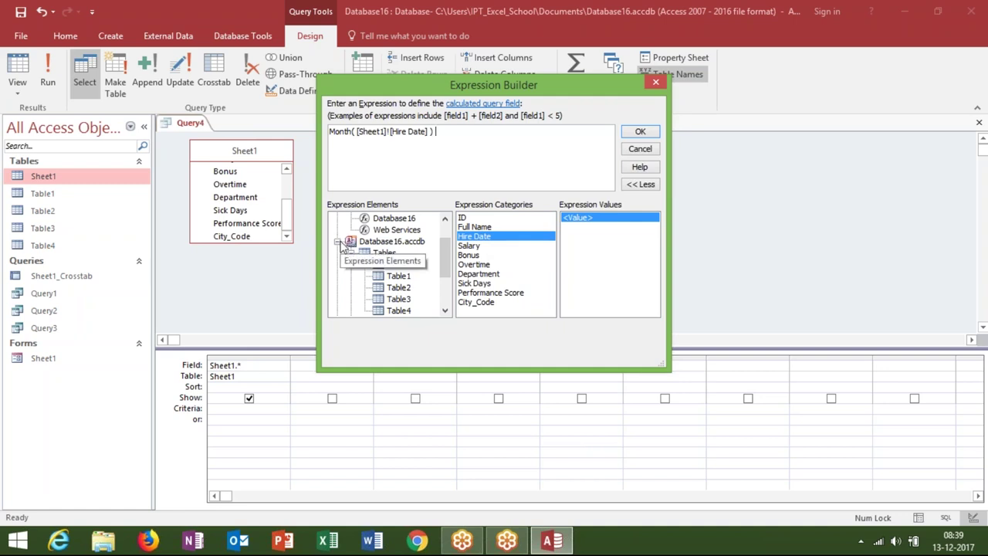
{"action": "left_click", "coordinate": [339, 243]}
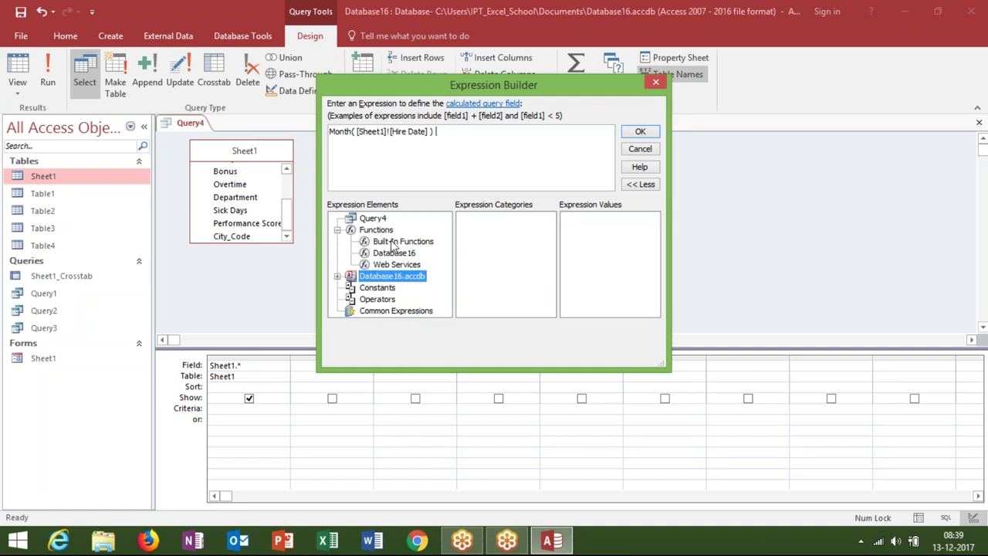
{"action": "left_click", "coordinate": [388, 159]}
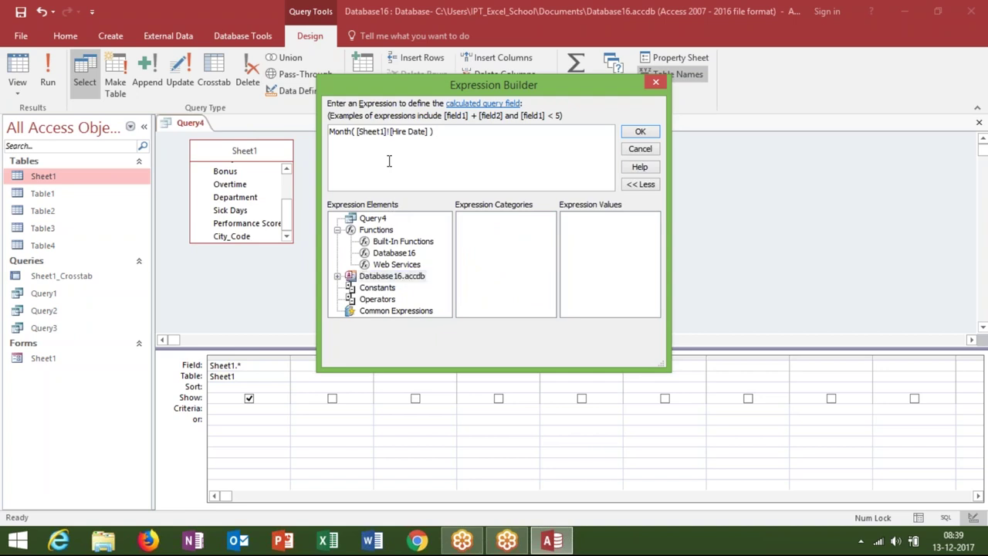
{"action": "type", "text": "!"}
Step: Insert the MonthName function from the Date/Time functions into the expression
{"action": "left_click", "coordinate": [406, 244]}
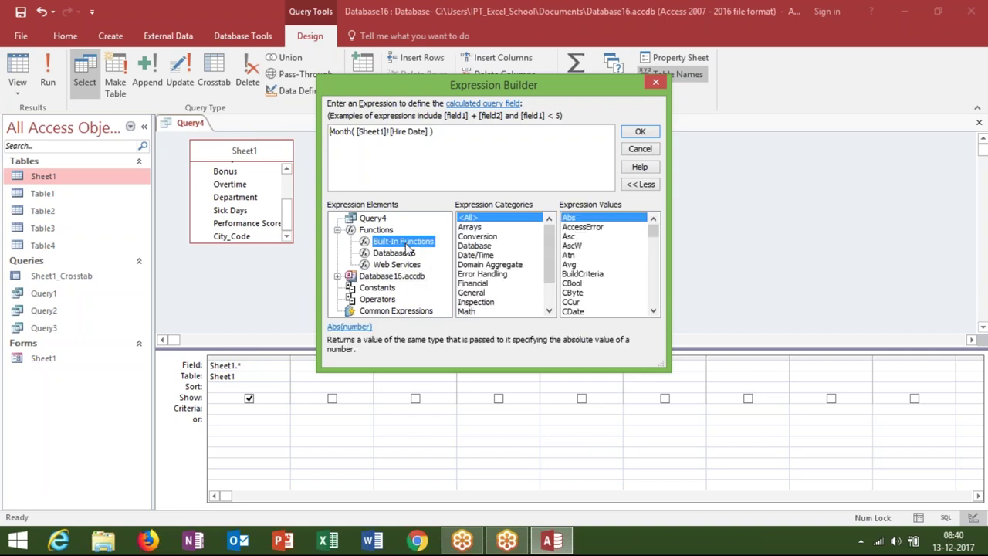
{"action": "double_click", "coordinate": [474, 255]}
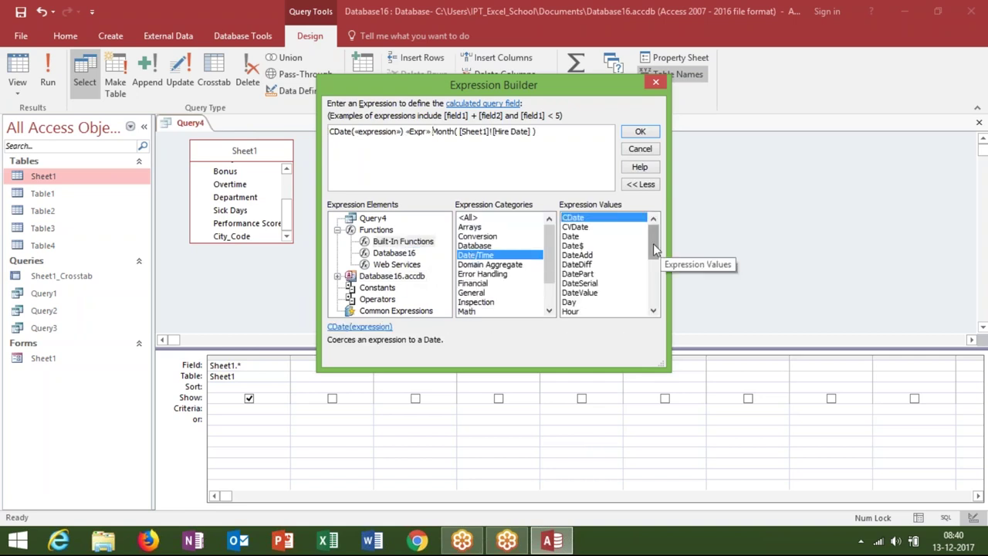
{"action": "scroll", "coordinate": [633, 277], "scroll_direction": "down", "scroll_amount": 1}
{"action": "scroll", "coordinate": [631, 280], "scroll_direction": "down", "scroll_amount": 1}
{"action": "scroll", "coordinate": [629, 284], "scroll_direction": "down", "scroll_amount": 1}
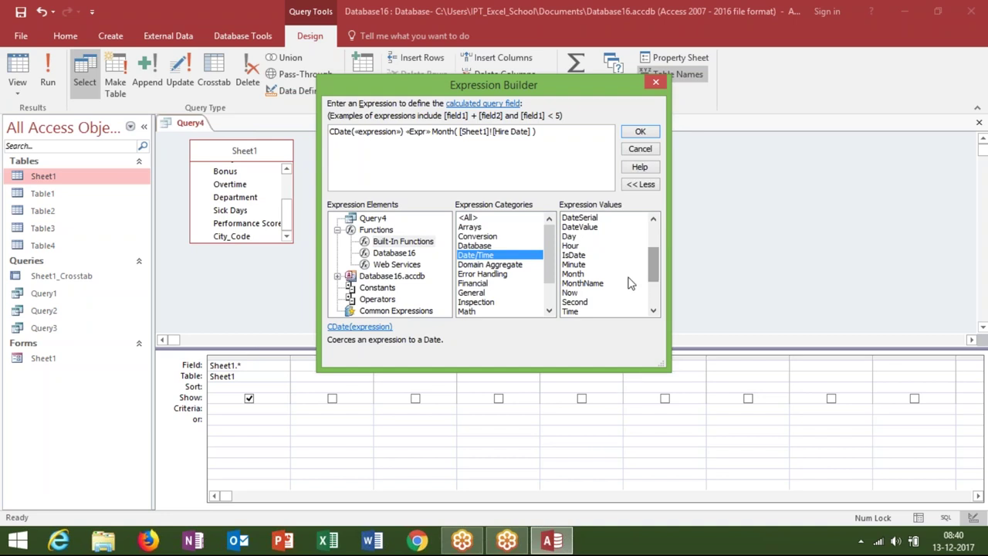
{"action": "left_click", "coordinate": [604, 284]}
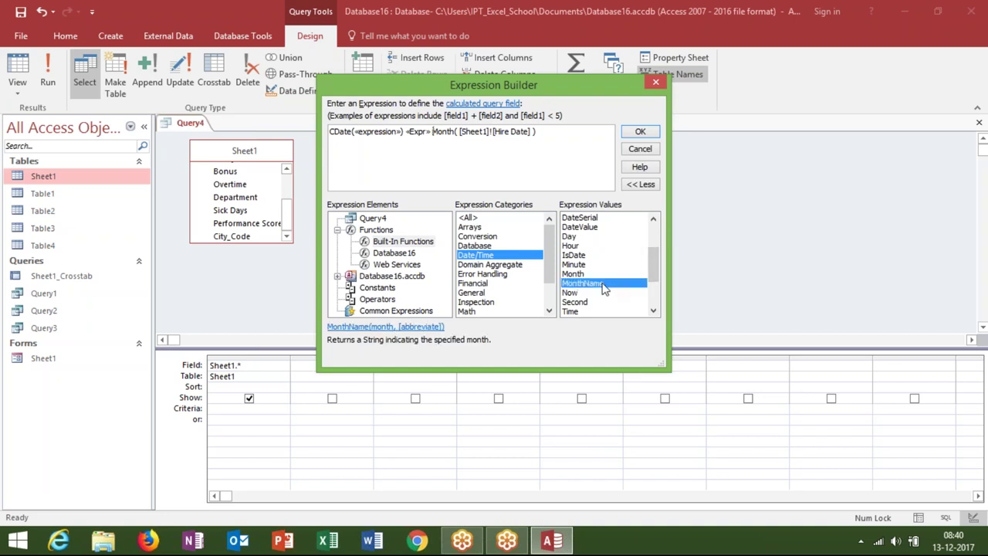
{"action": "double_click", "coordinate": [605, 284]}
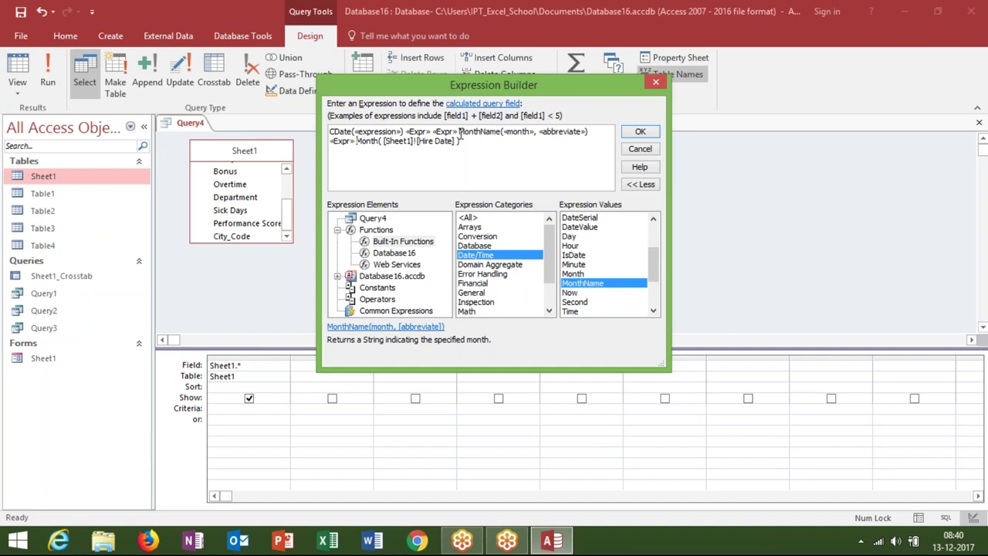
Step: Finish the expression as MonthName(Month([Sheet1]![Hire Date]),True) and apply it to the grid
{"action": "left_click_drag", "start_coordinate": [459, 132], "coordinate": [328, 125]}
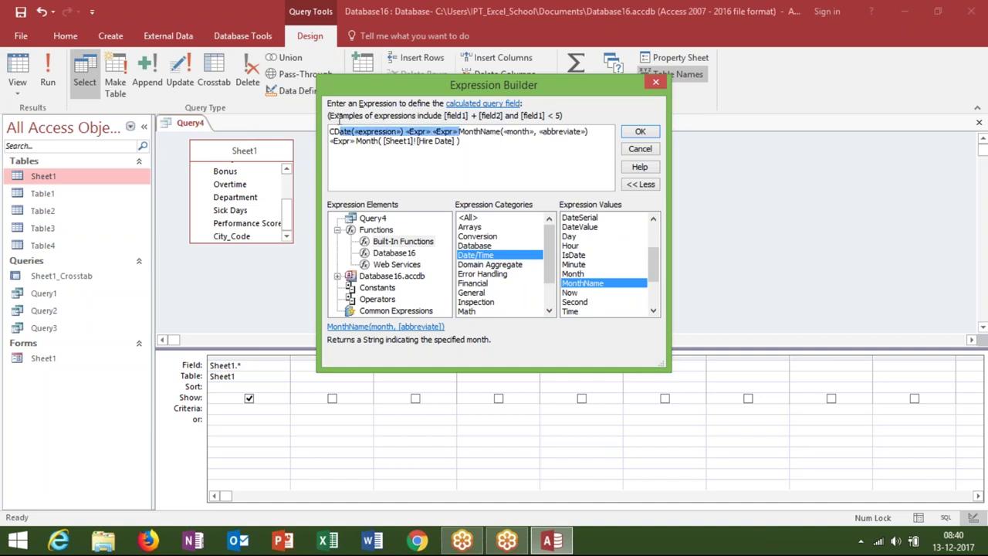
{"action": "key", "text": "Delete"}
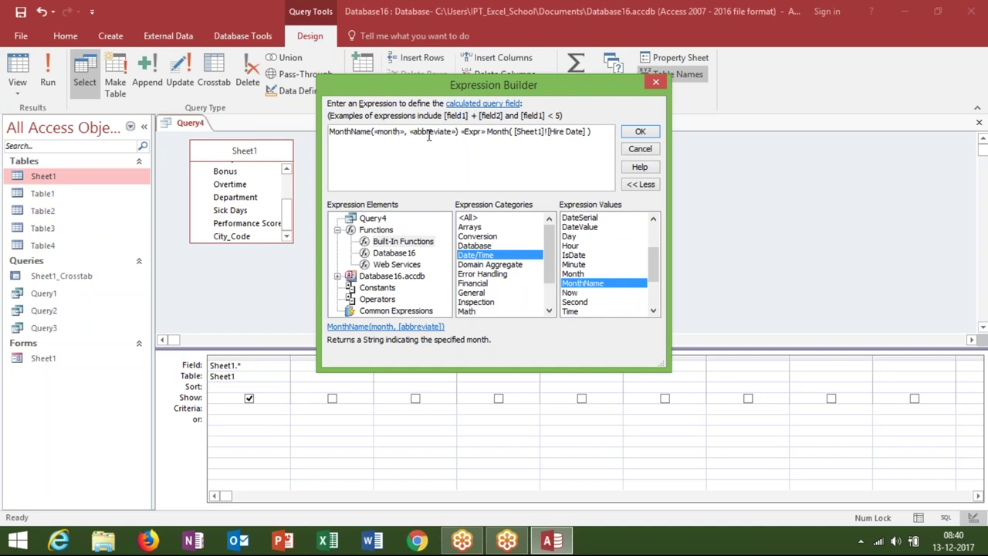
{"action": "left_click_drag", "start_coordinate": [459, 134], "coordinate": [375, 135]}
{"action": "key", "text": "Delete"}
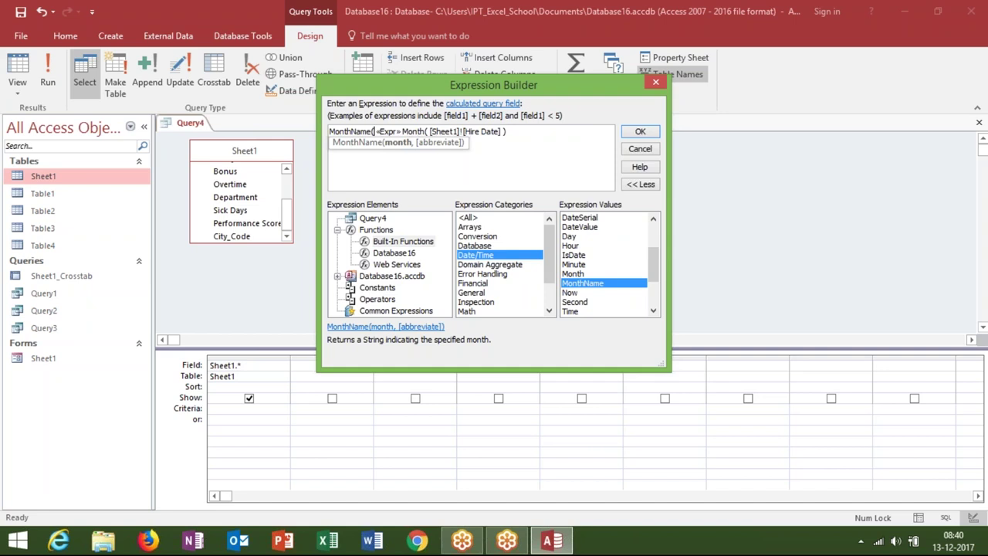
{"action": "left_click_drag", "start_coordinate": [401, 132], "coordinate": [378, 134]}
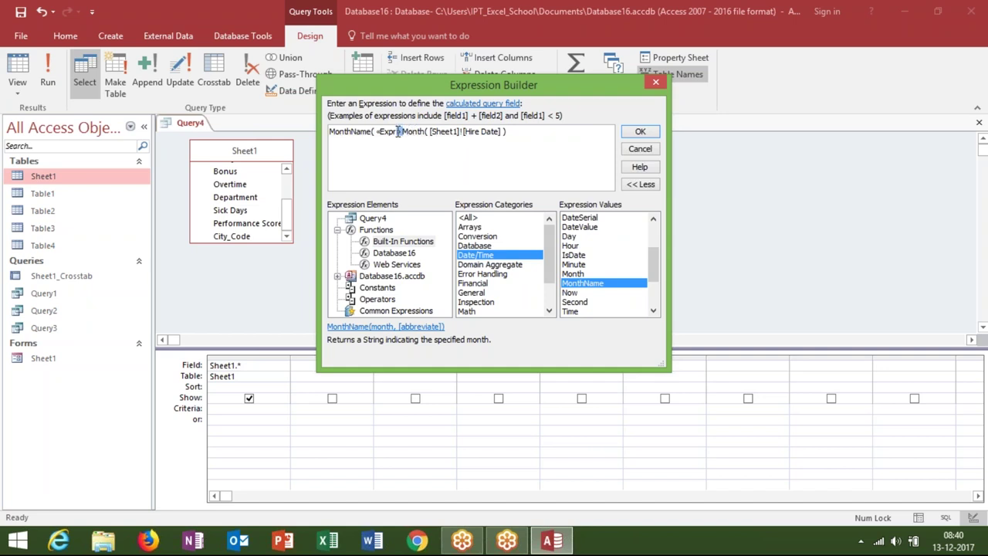
{"action": "key", "text": "Delete"}
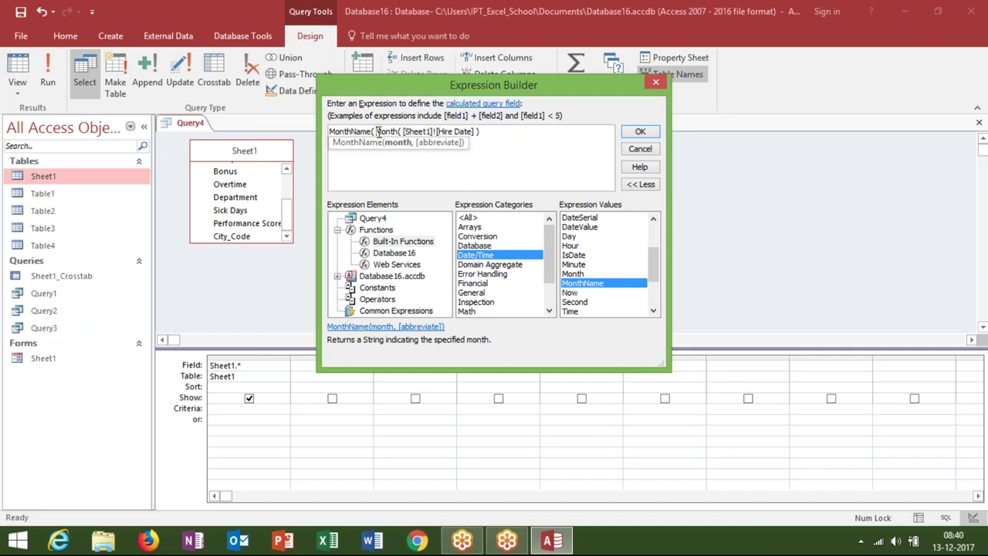
{"action": "left_click", "coordinate": [485, 131]}
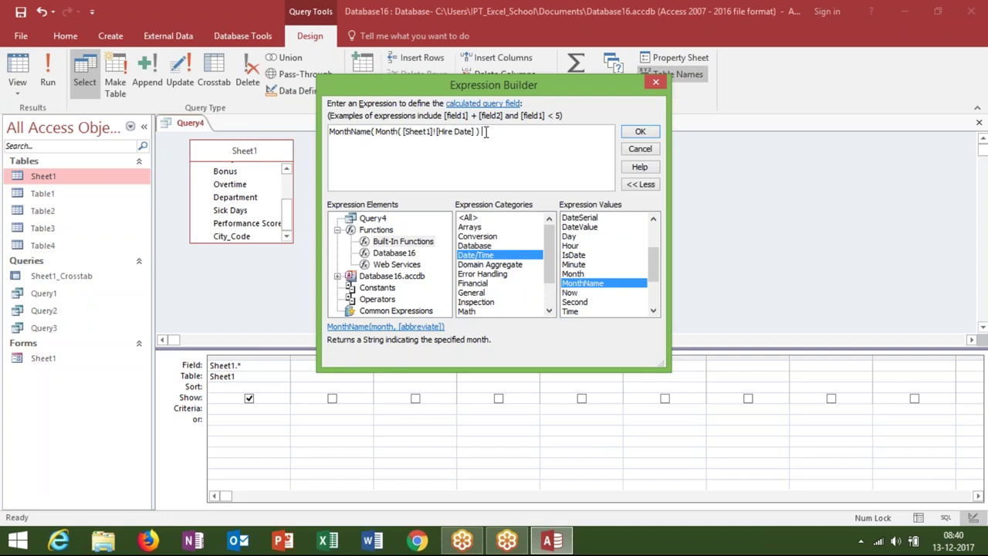
{"action": "type", "text": ",Tr"}
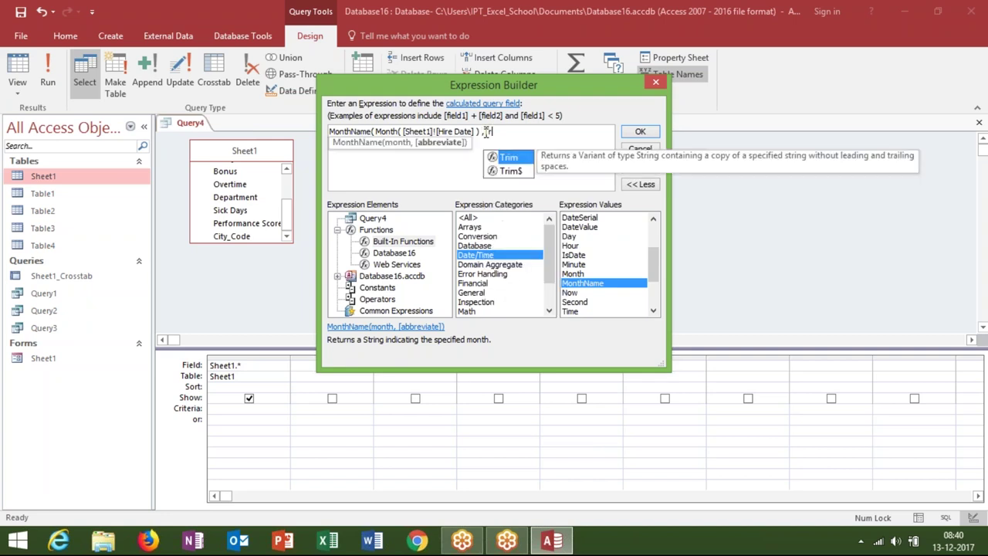
{"action": "type", "text": "ue"}
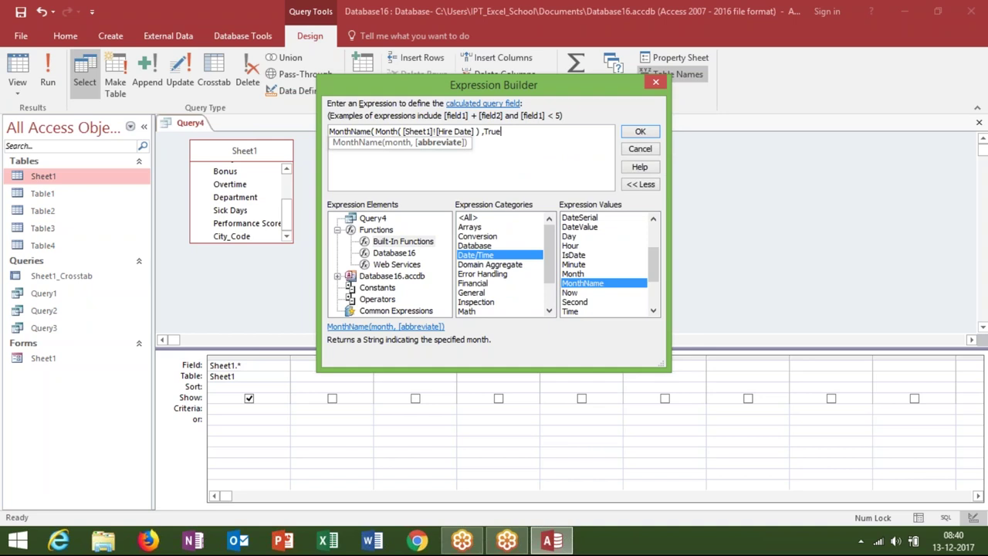
{"action": "type", "text": ")"}
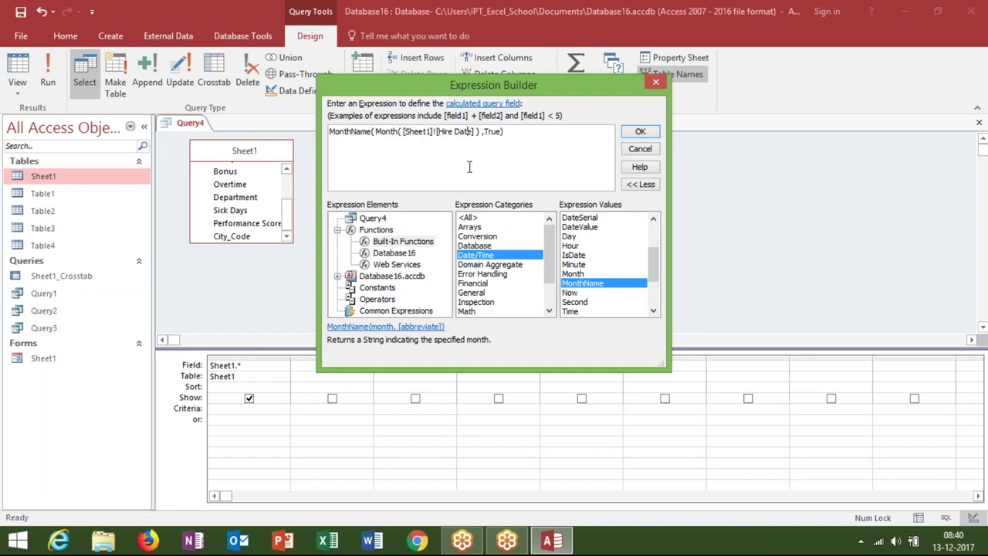
{"action": "left_click", "coordinate": [448, 170]}
{"action": "double_click", "coordinate": [489, 133]}
{"action": "left_click", "coordinate": [639, 131]}
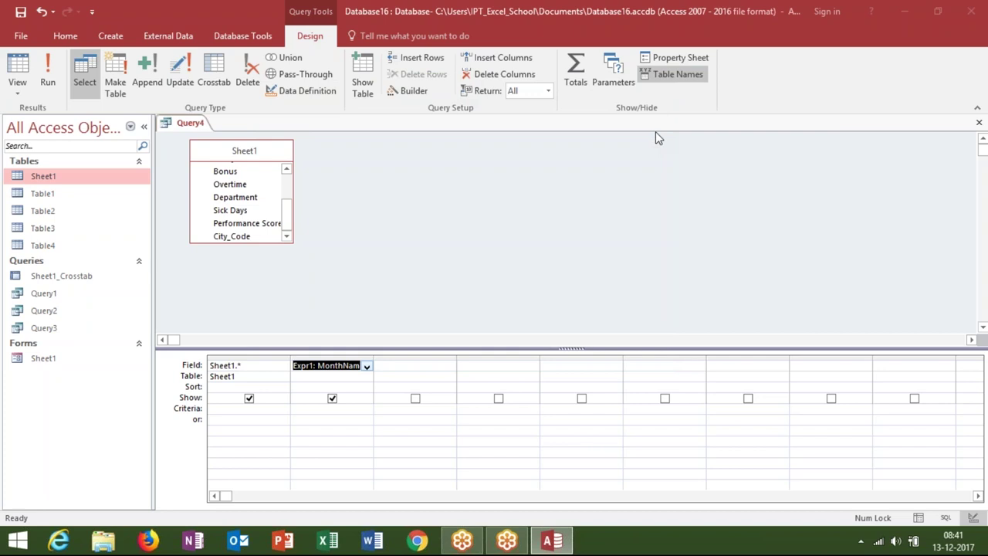
Step: Rename the calculated column from Expr1 to Month
{"action": "left_click", "coordinate": [313, 365]}
{"action": "key", "text": "BackSpace"}
{"action": "key", "text": "BackSpace"}
{"action": "key", "text": "BackSpace"}
{"action": "key", "text": "BackSpace"}
{"action": "key", "text": "BackSpace"}
{"action": "key", "text": "BackSpace"}
{"action": "type", "text": "Month"}
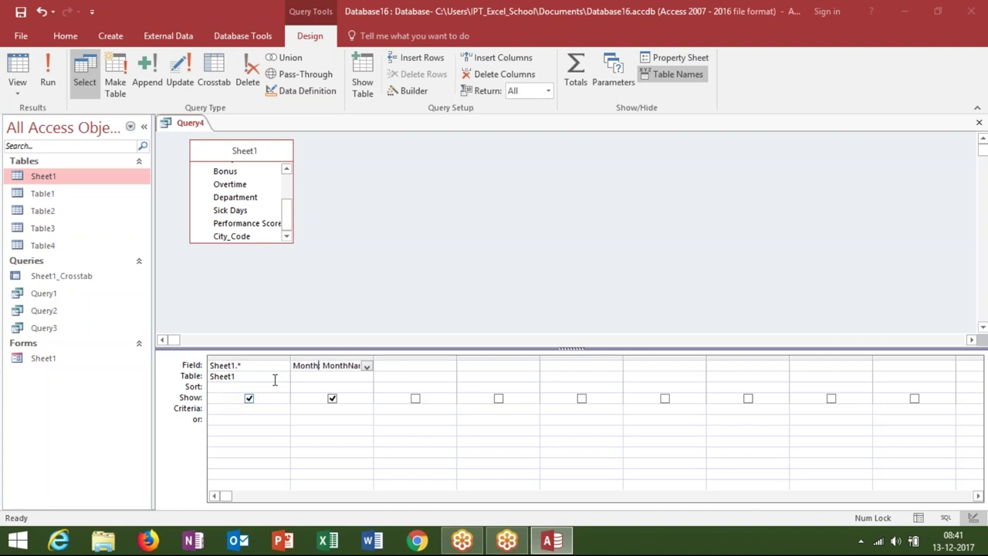
{"action": "left_click", "coordinate": [307, 383]}
Step: Close the query design, saving it as Query4
{"action": "left_click", "coordinate": [979, 124]}
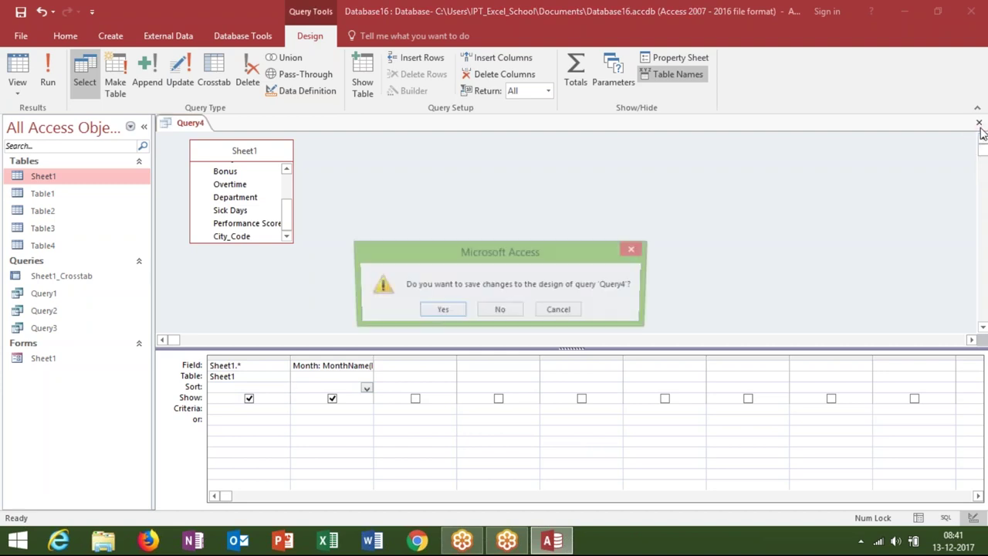
{"action": "left_click", "coordinate": [464, 312]}
{"action": "left_click", "coordinate": [496, 216]}
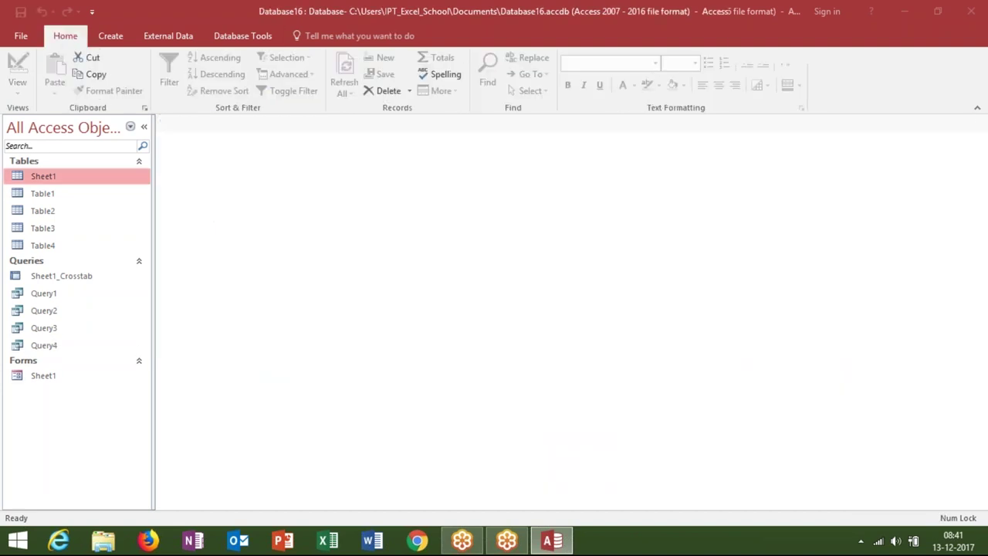
{"action": "left_click", "coordinate": [53, 347]}
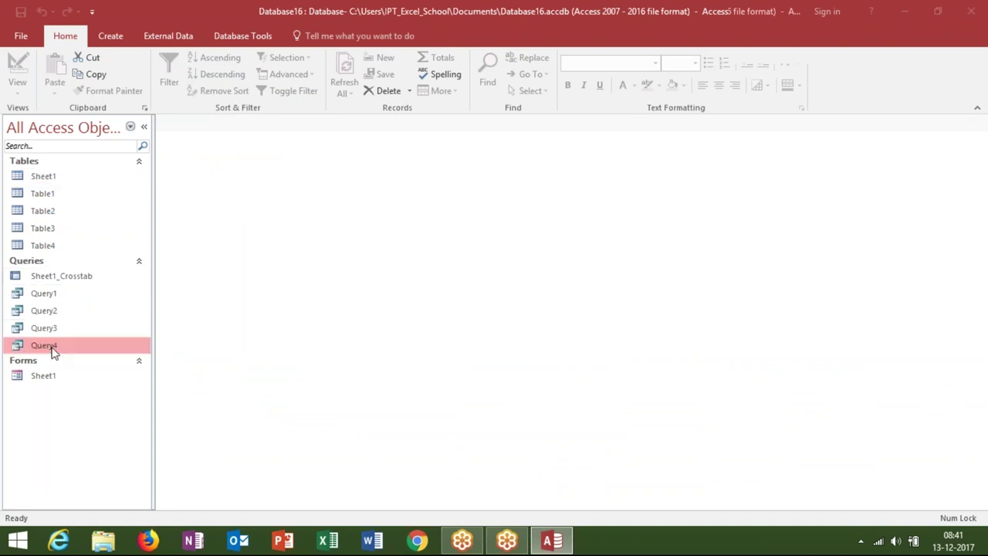
Step: View Query4's Month column of abbreviated hire months, close it, and open Table1
{"action": "double_click", "coordinate": [52, 349]}
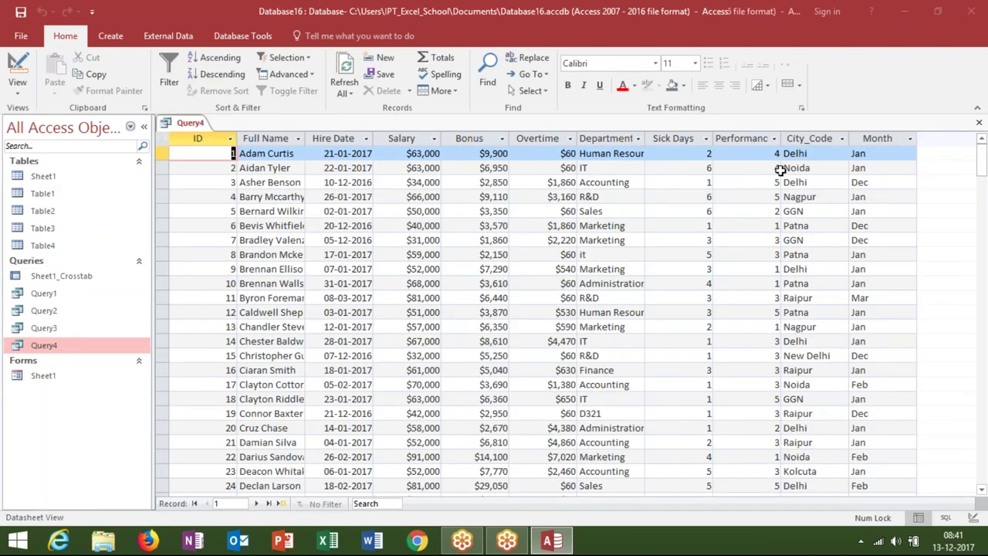
{"action": "left_click", "coordinate": [881, 136]}
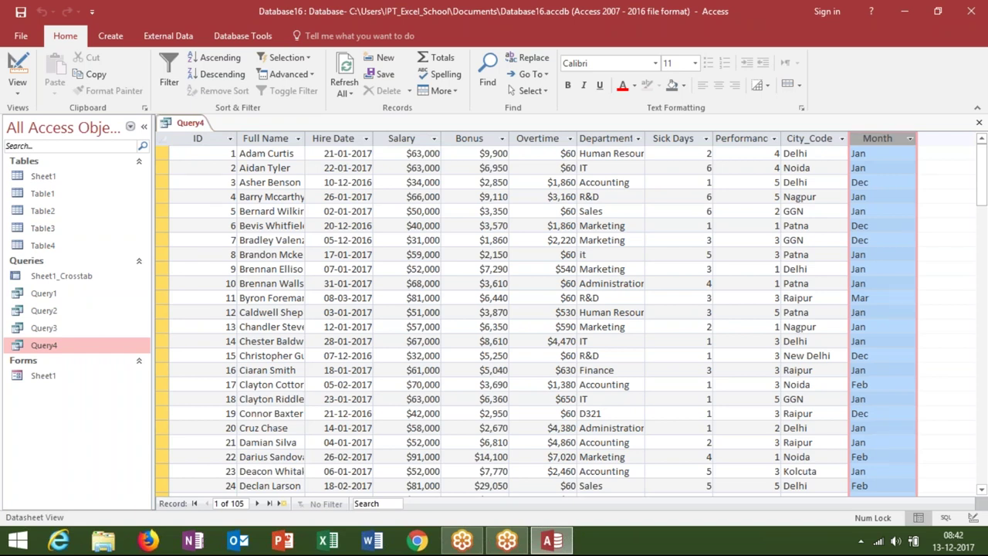
{"action": "left_click", "coordinate": [978, 125]}
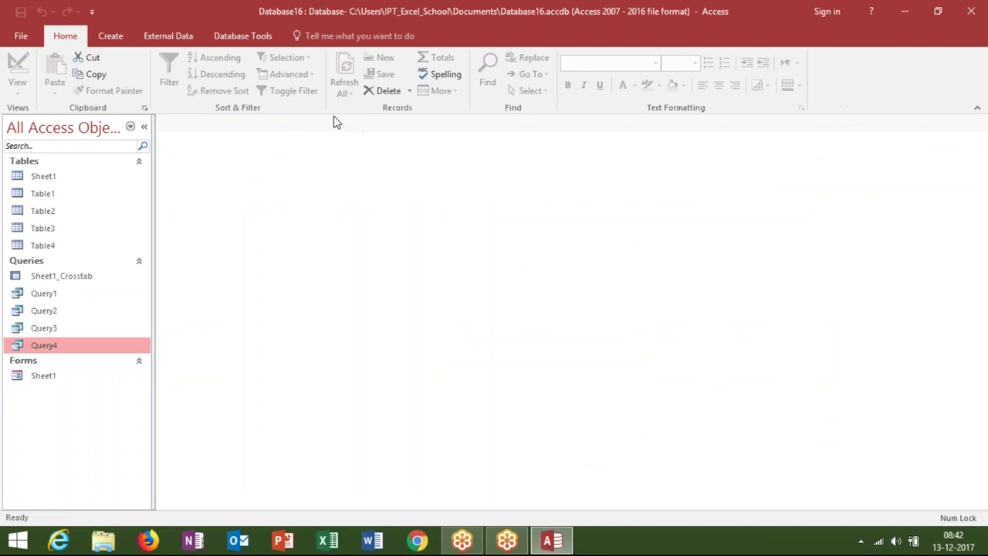
{"action": "left_click", "coordinate": [44, 194]}
{"action": "double_click", "coordinate": [42, 193]}
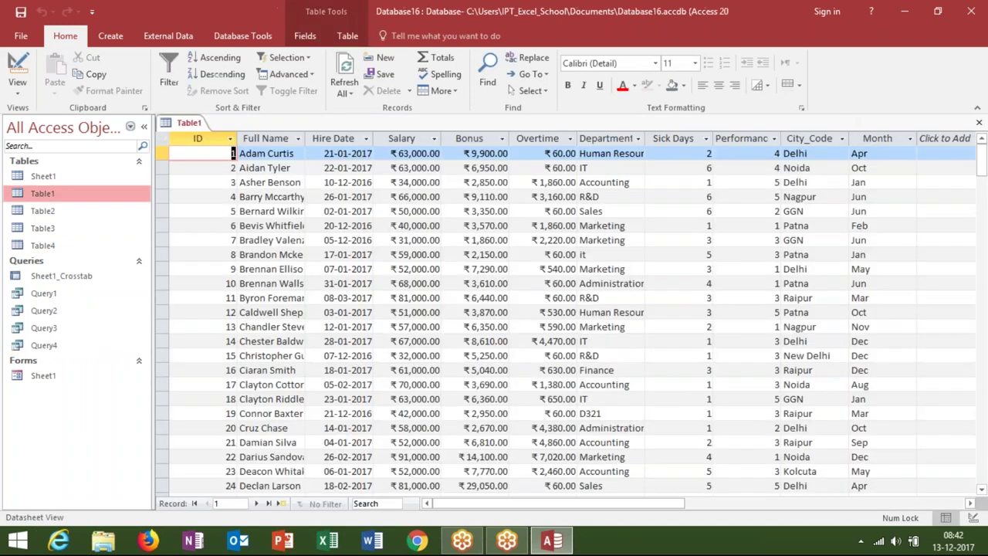
Step: Open Table2, Table3 and Table4 to look through them
{"action": "left_click", "coordinate": [44, 213]}
{"action": "double_click", "coordinate": [44, 214]}
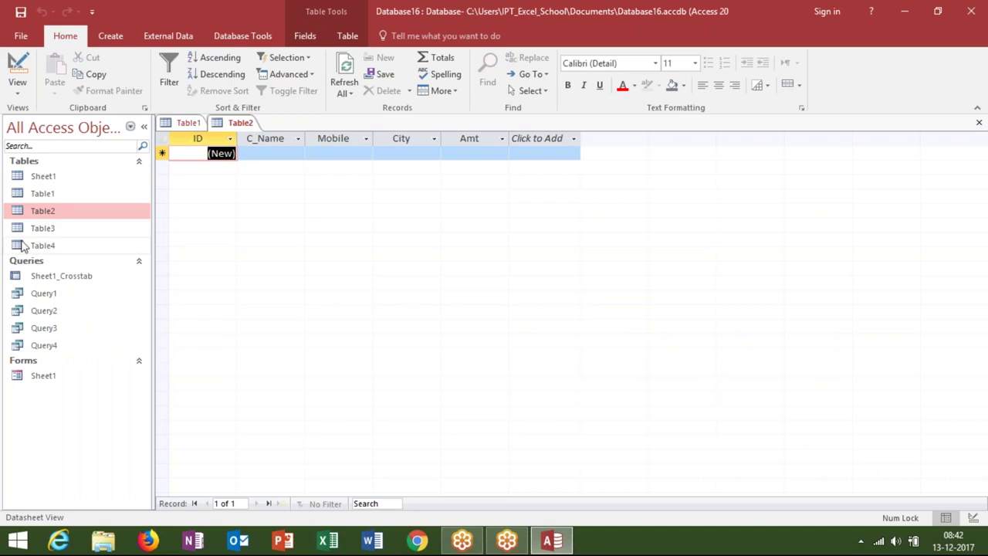
{"action": "left_click", "coordinate": [40, 232]}
{"action": "double_click", "coordinate": [41, 234]}
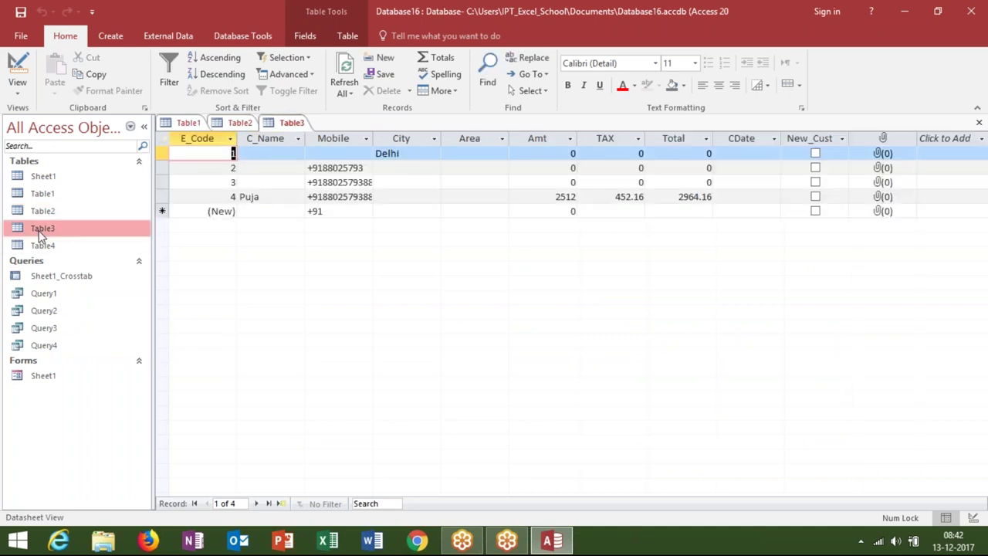
{"action": "left_click", "coordinate": [42, 244]}
{"action": "double_click", "coordinate": [43, 244]}
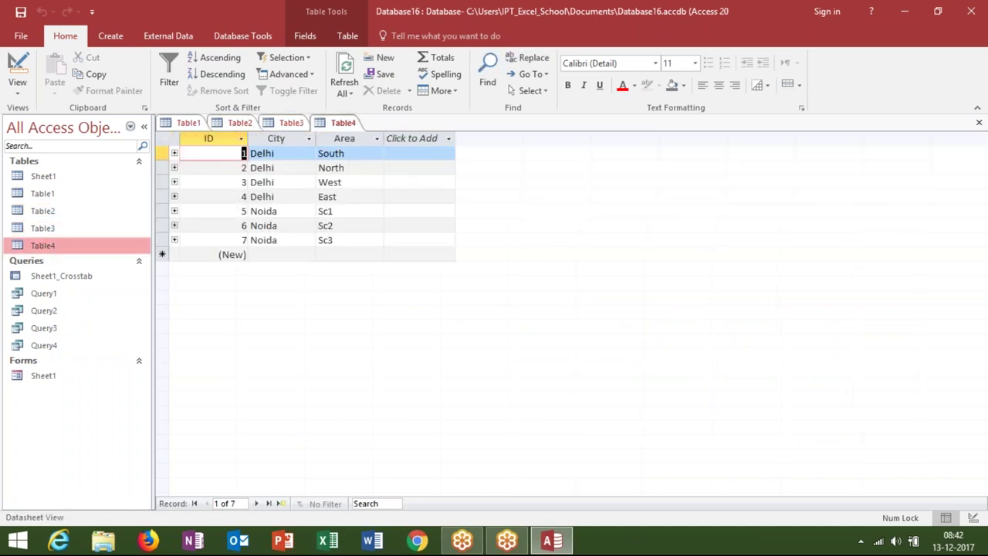
Step: Close Table4, Table3, Table2 and Table1, leaving no tables open
{"action": "left_click", "coordinate": [978, 125]}
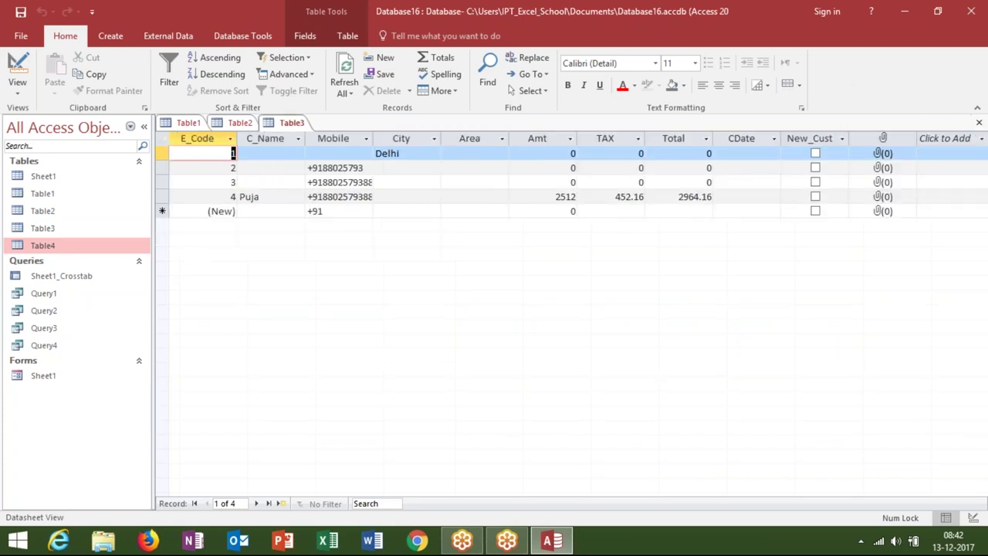
{"action": "left_click", "coordinate": [980, 121]}
{"action": "left_click", "coordinate": [980, 124]}
{"action": "left_click", "coordinate": [980, 125]}
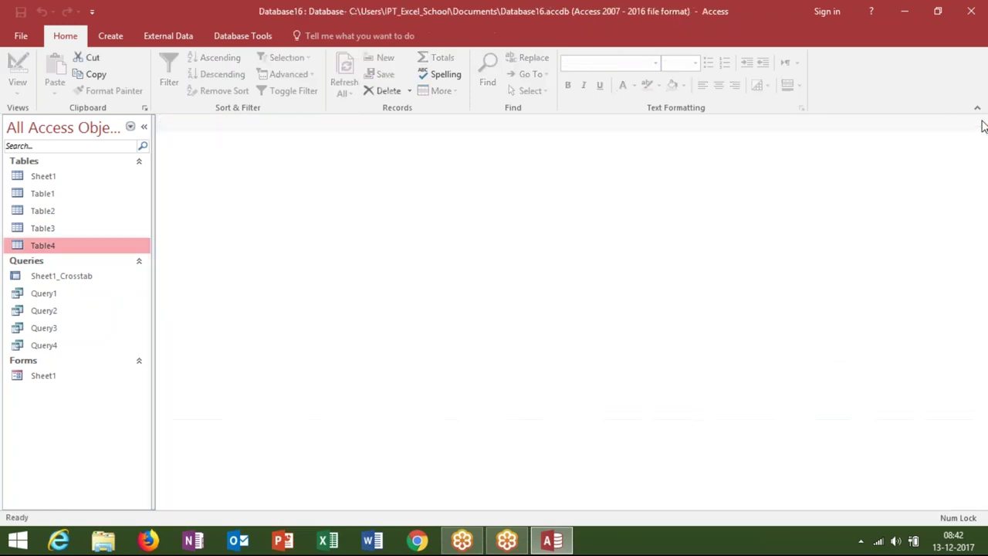
{"action": "left_click", "coordinate": [50, 178]}
Step: Open the Sheet1 datasheet, scroll through its records, and close it
{"action": "double_click", "coordinate": [49, 180]}
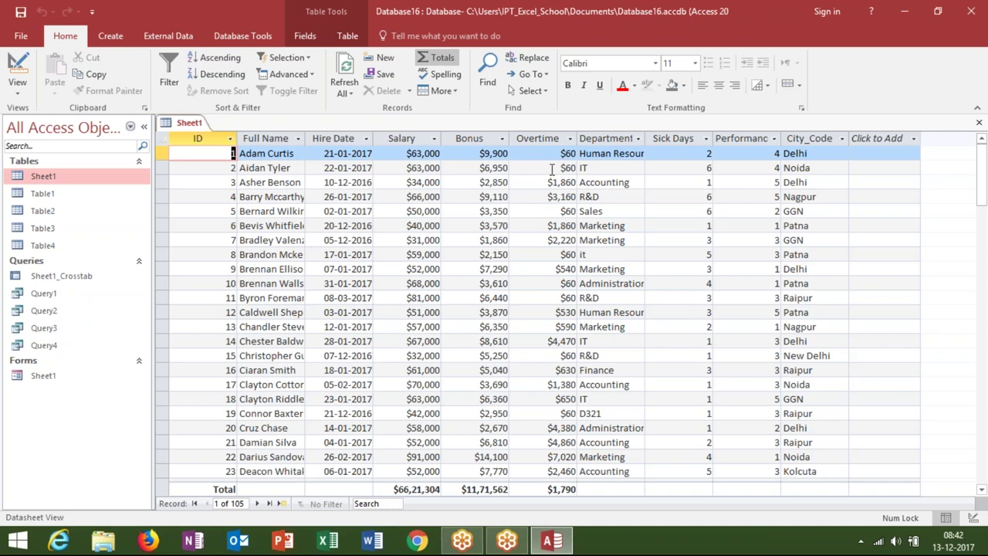
{"action": "left_click_drag", "start_coordinate": [552, 240], "coordinate": [578, 241]}
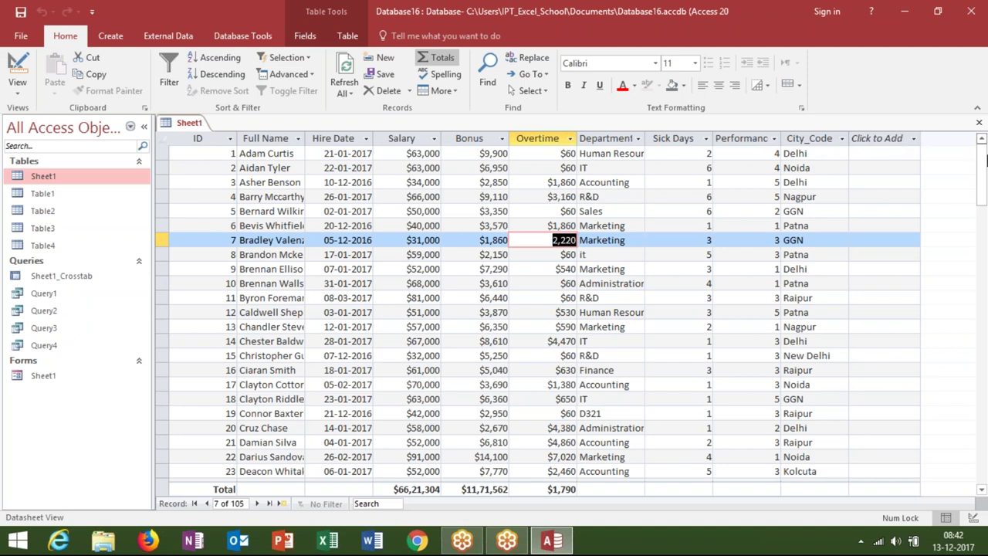
{"action": "left_click_drag", "start_coordinate": [980, 201], "coordinate": [985, 222]}
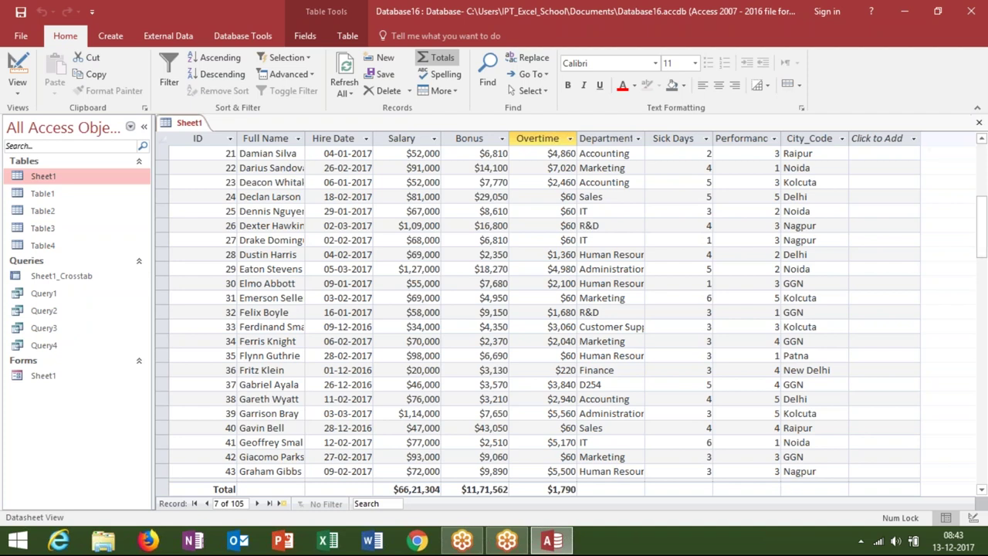
{"action": "left_click", "coordinate": [978, 125]}
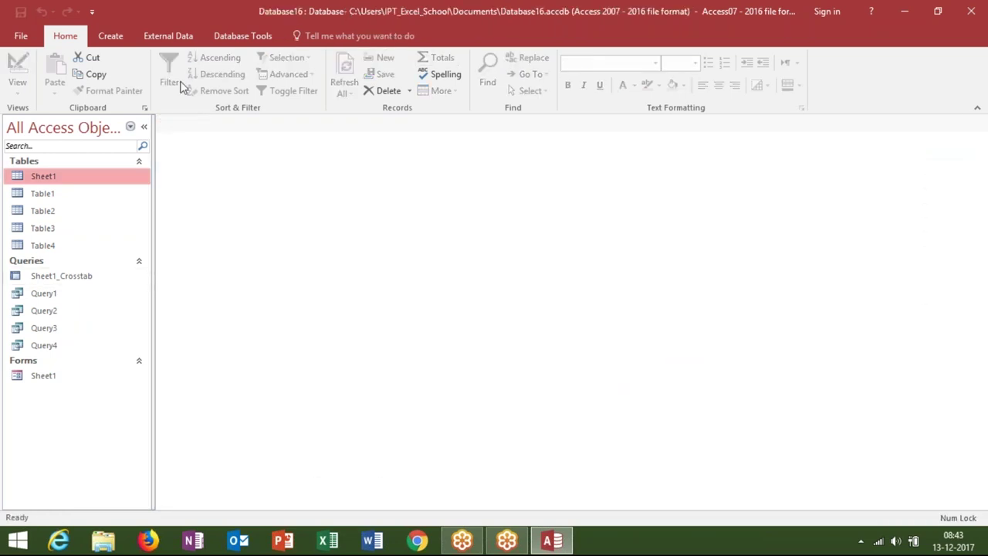
Step: Create a new Design-view query on Sheet1 with Sheet1.* in the first column
{"action": "left_click", "coordinate": [110, 36]}
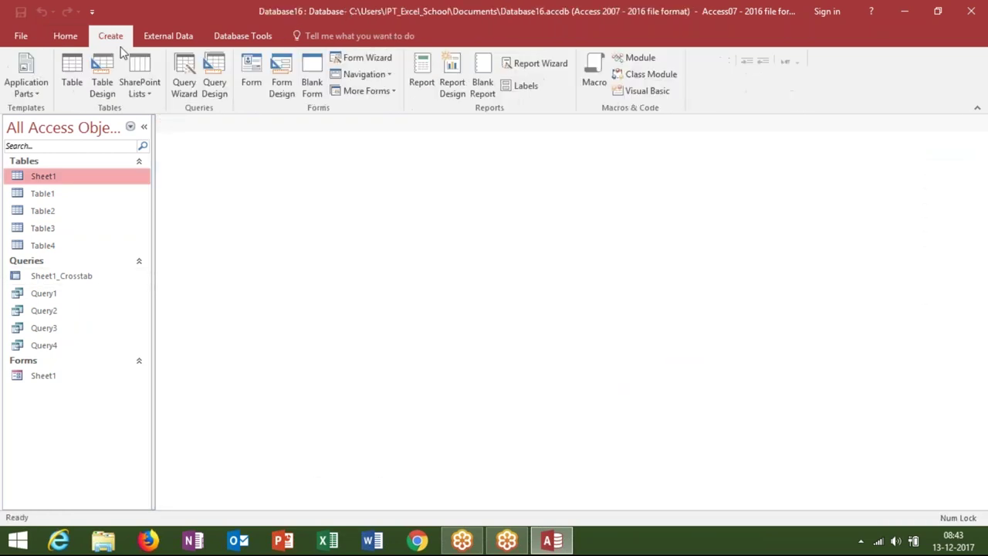
{"action": "left_click", "coordinate": [219, 92]}
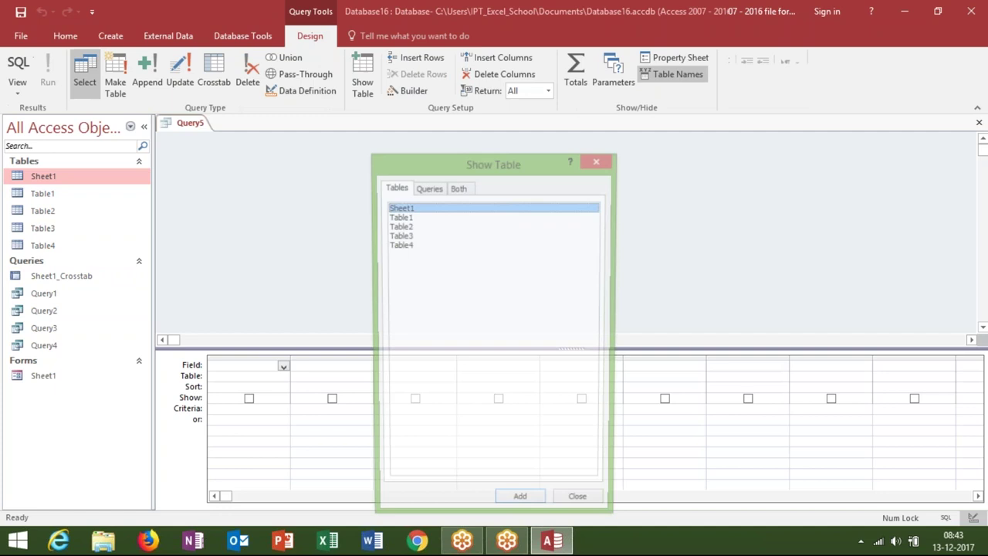
{"action": "double_click", "coordinate": [406, 209]}
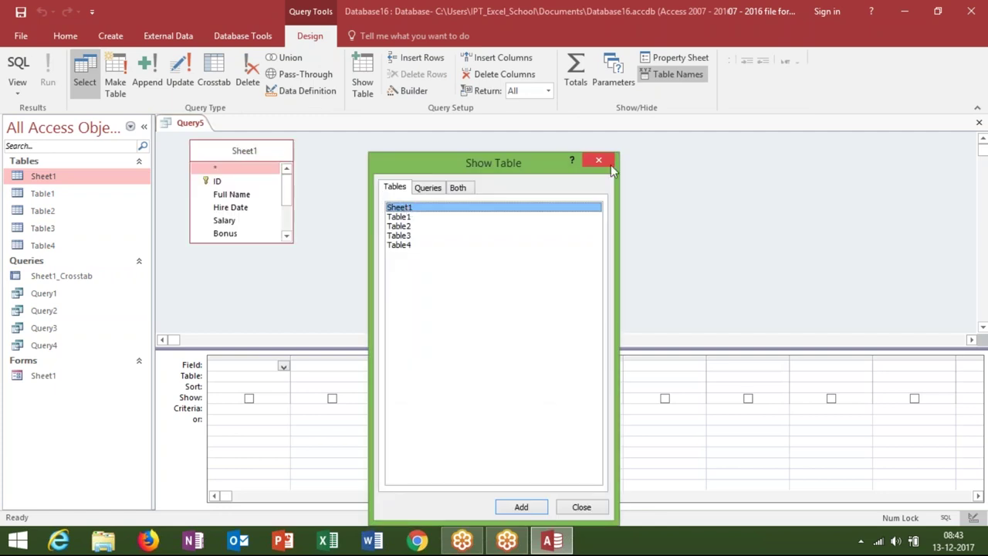
{"action": "left_click", "coordinate": [609, 164]}
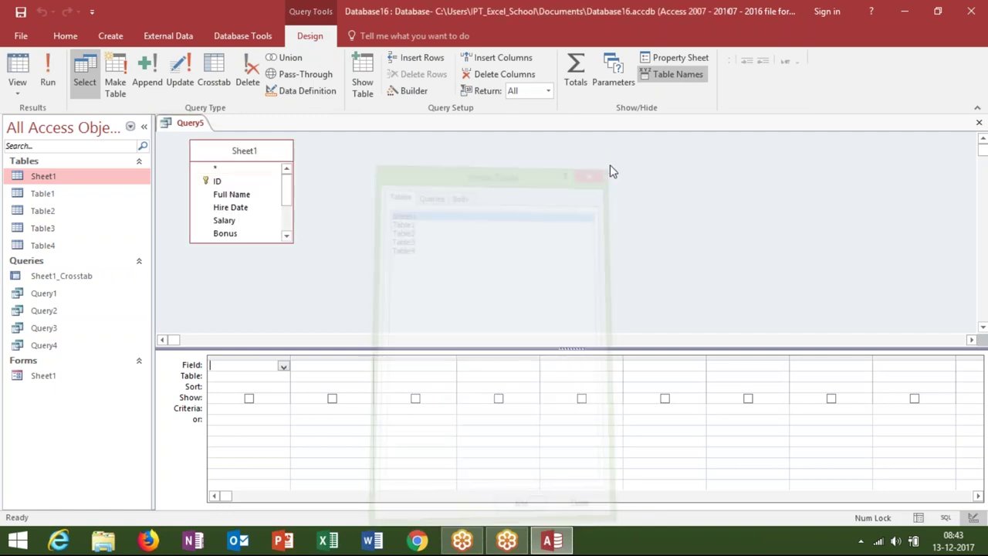
{"action": "double_click", "coordinate": [216, 169]}
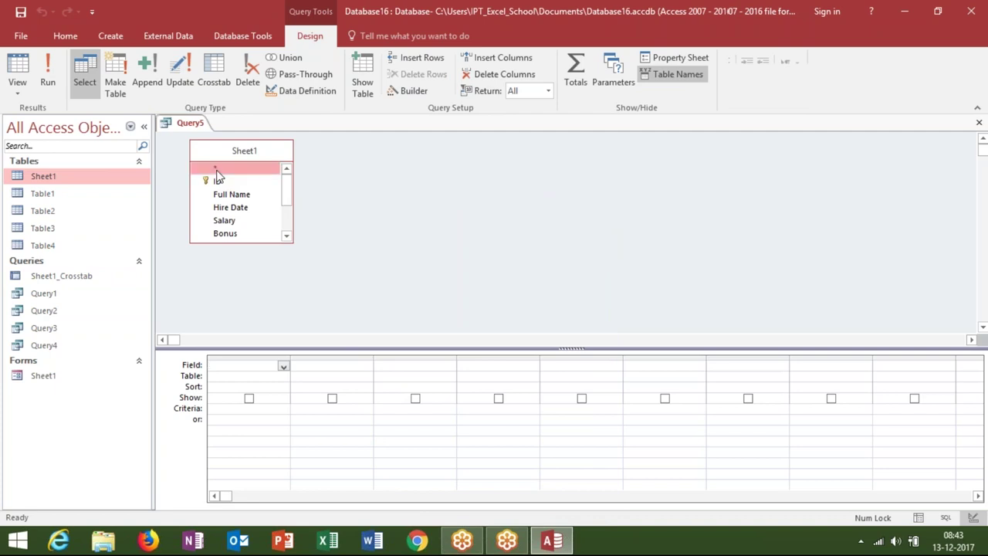
Step: Open the Expression Builder for the second Field column
{"action": "left_click", "coordinate": [314, 366]}
{"action": "right_click", "coordinate": [315, 369]}
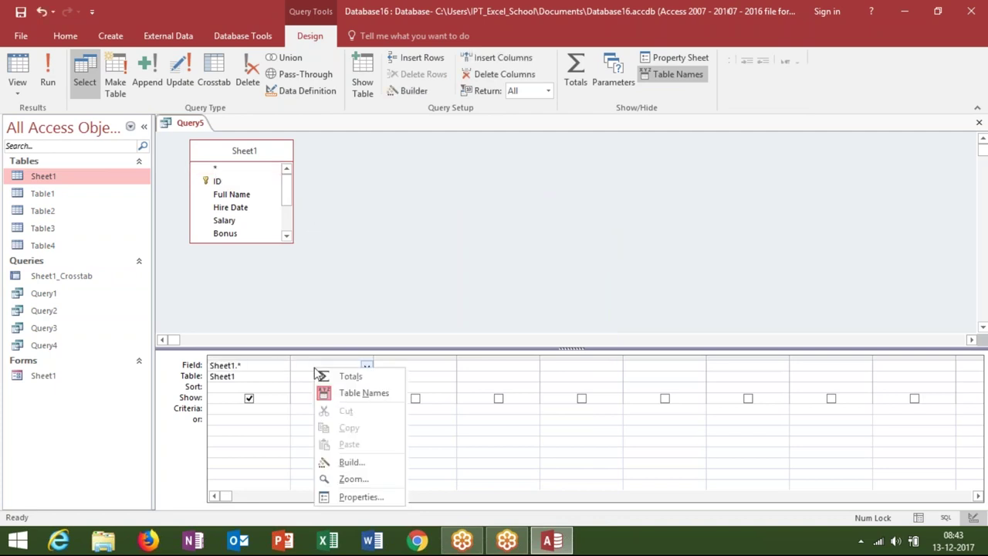
{"action": "left_click", "coordinate": [347, 462]}
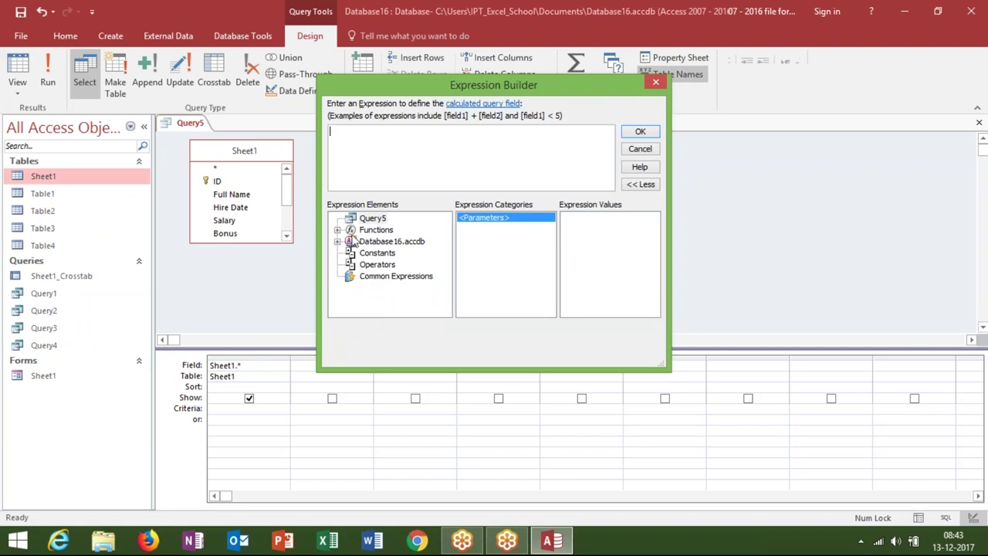
Step: Expand Functions > Built-In Functions in the Expression Builder
{"action": "left_click", "coordinate": [349, 230]}
{"action": "left_click", "coordinate": [339, 230]}
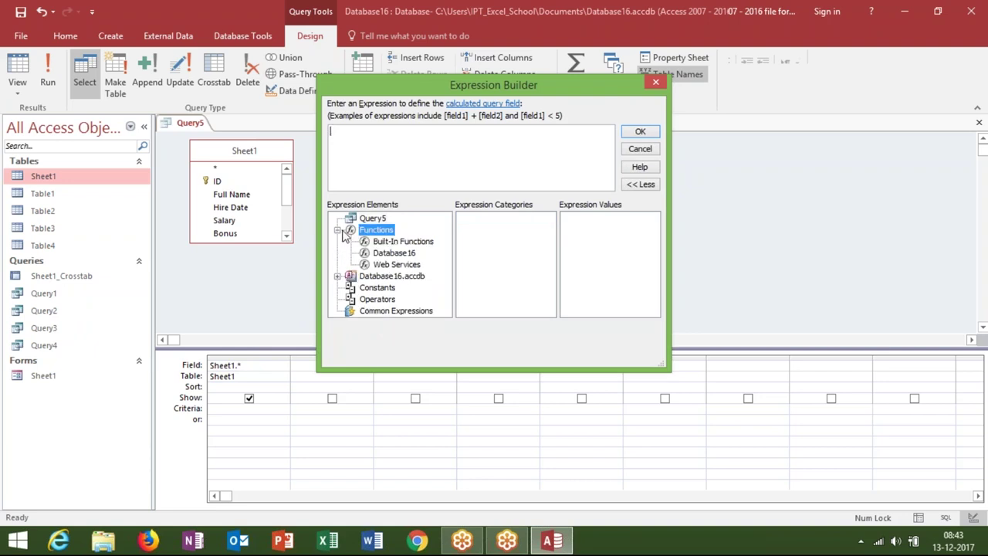
{"action": "left_click", "coordinate": [398, 241]}
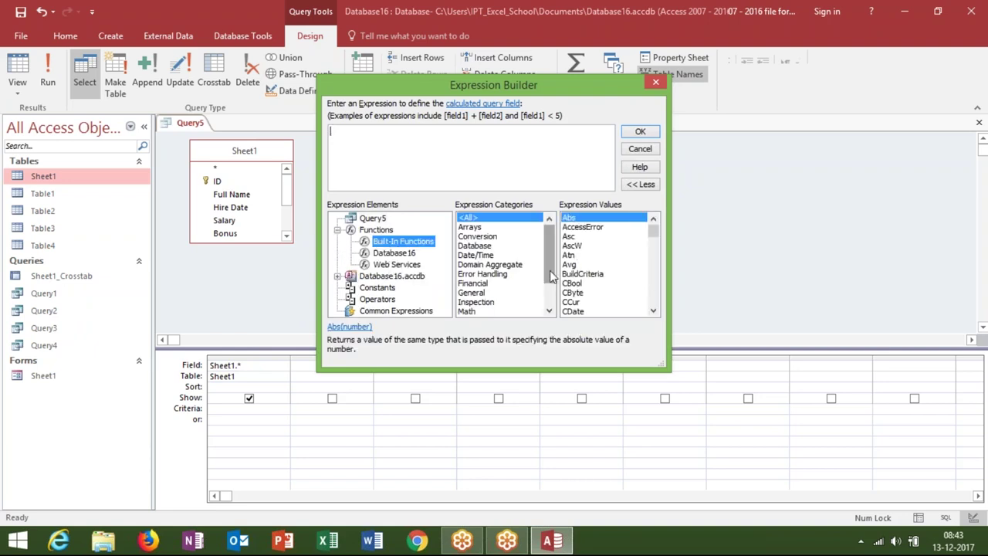
{"action": "mouse_move", "coordinate": [551, 276]}
{"action": "left_mouse_down"}
{"action": "mouse_move", "coordinate": [552, 303]}
{"action": "mouse_move", "coordinate": [552, 278]}
{"action": "left_mouse_up"}
Step: Remove a mistakenly inserted Avg, then jump to IIf in the function list
{"action": "double_click", "coordinate": [568, 266]}
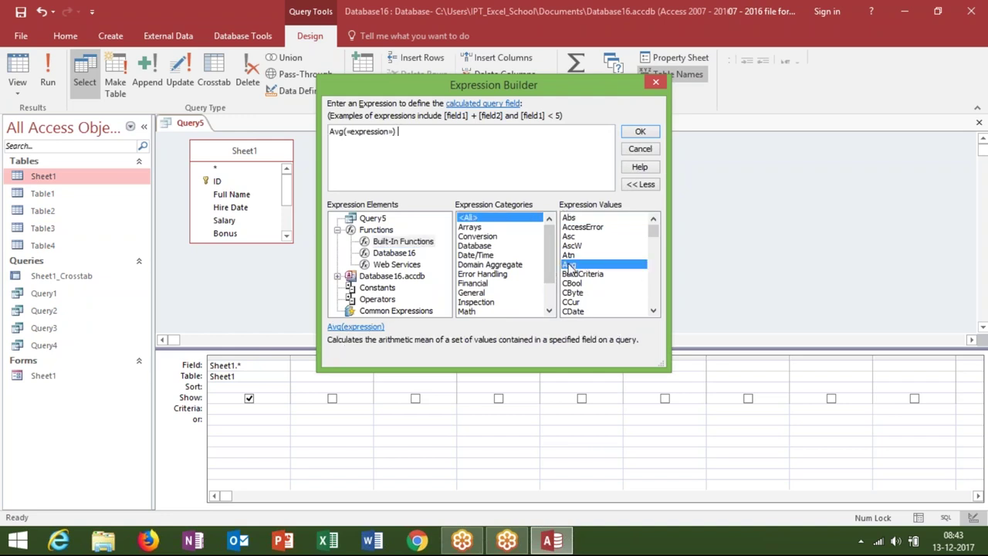
{"action": "type", "text": "i"}
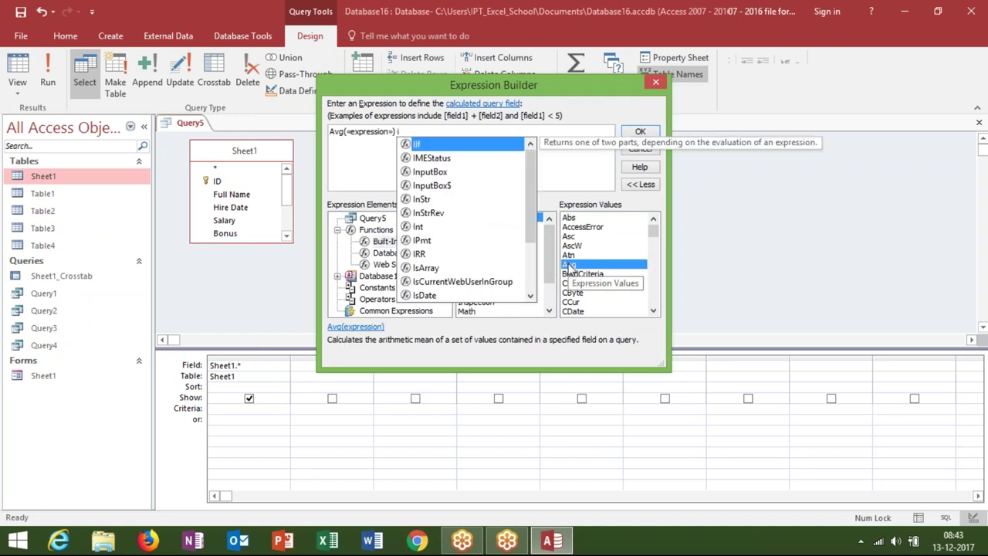
{"action": "key", "text": "BackSpace"}
{"action": "key", "text": "BackSpace"}
{"action": "key", "text": "BackSpace"}
{"action": "key", "text": "BackSpace"}
{"action": "key", "text": "BackSpace"}
{"action": "key", "text": "BackSpace"}
{"action": "key", "text": "BackSpace"}
{"action": "key", "text": "BackSpace"}
{"action": "key", "text": "BackSpace"}
{"action": "key", "text": "BackSpace"}
{"action": "key", "text": "BackSpace"}
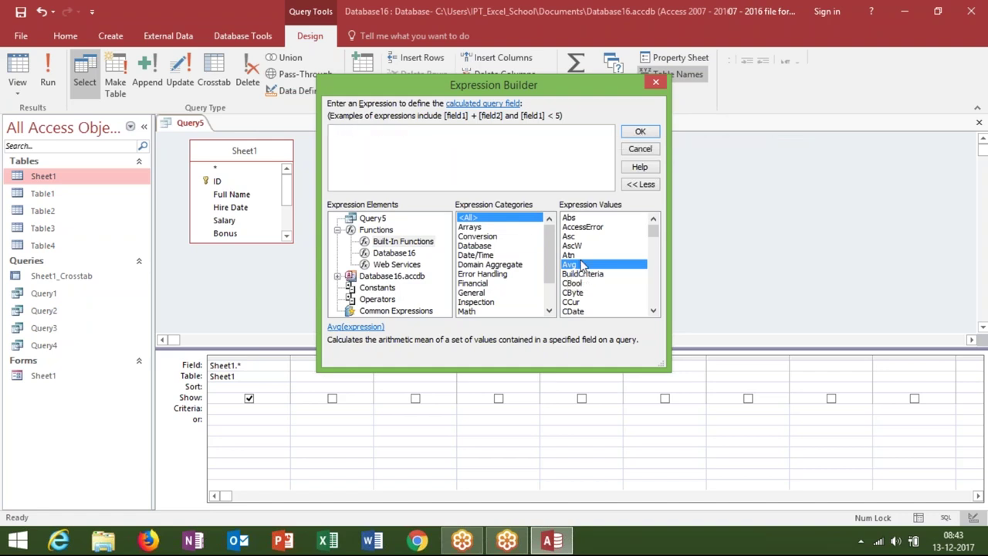
{"action": "left_click", "coordinate": [577, 221]}
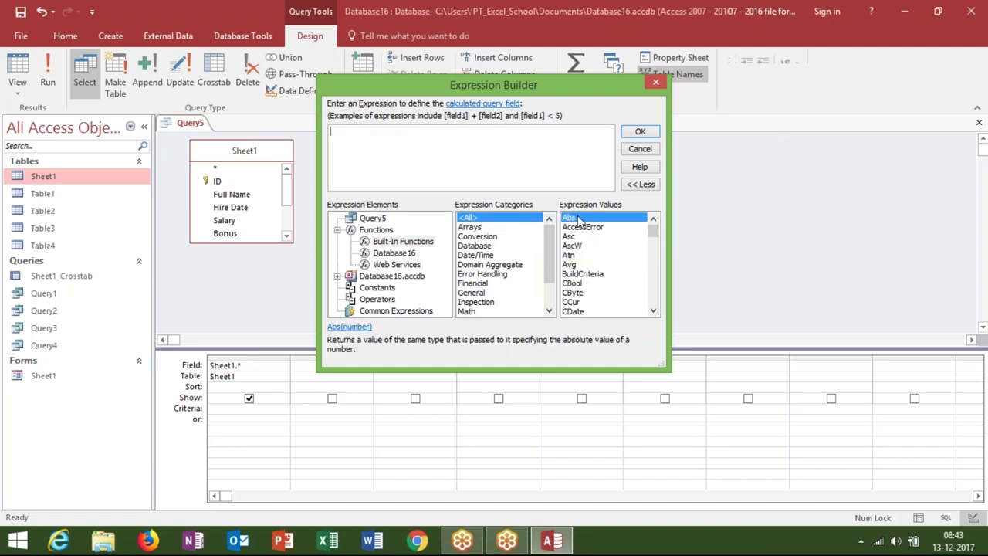
{"action": "key", "text": "i"}
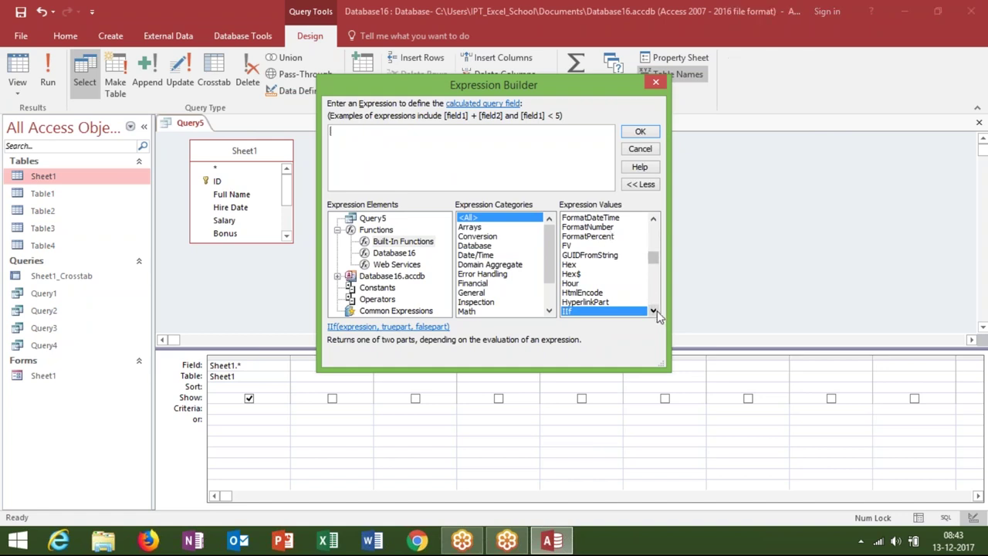
{"action": "left_click", "coordinate": [656, 311]}
{"action": "left_click", "coordinate": [656, 310]}
{"action": "left_click", "coordinate": [656, 310]}
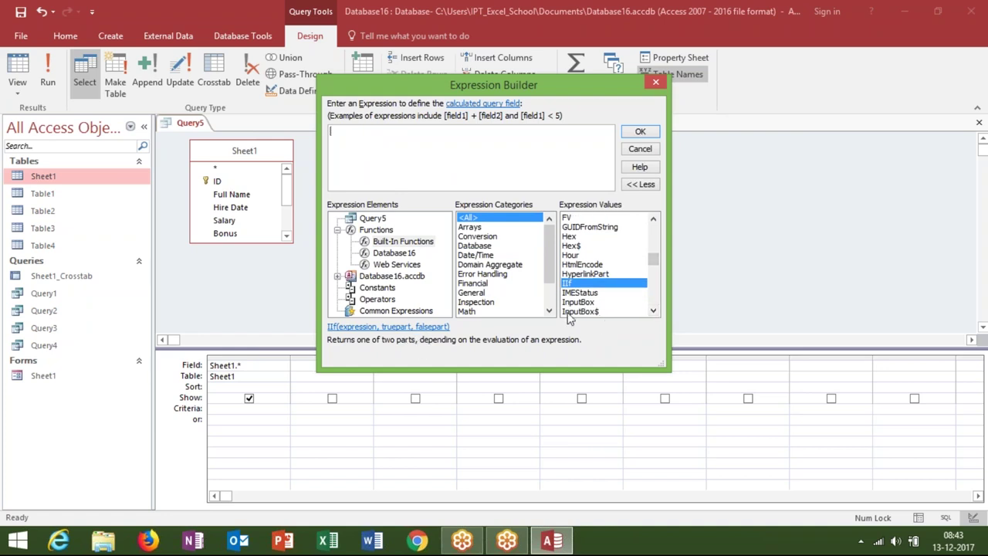
Step: Insert IIf with the condition [Sheet1]![Bonus] >=5000
{"action": "double_click", "coordinate": [569, 286]}
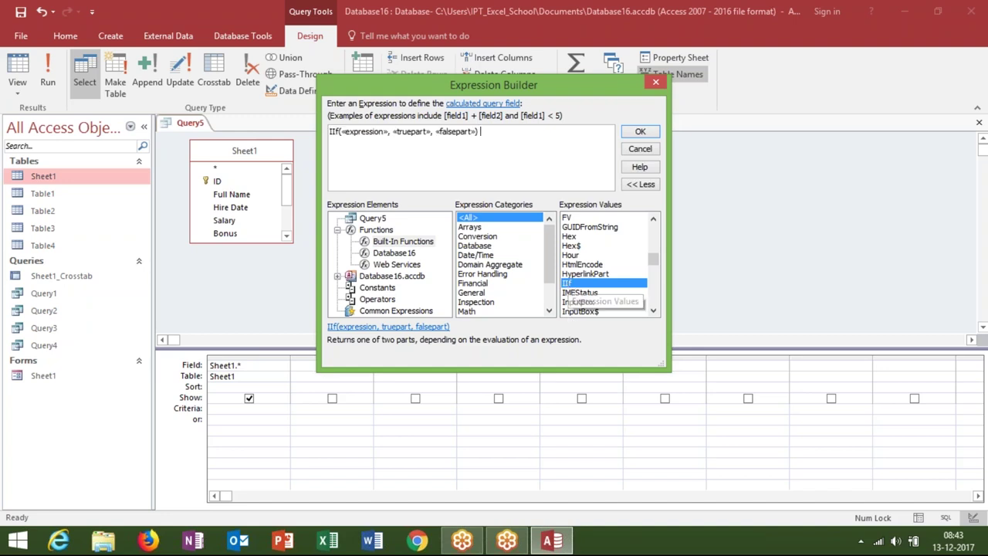
{"action": "left_click", "coordinate": [379, 132]}
{"action": "key", "text": "Delete"}
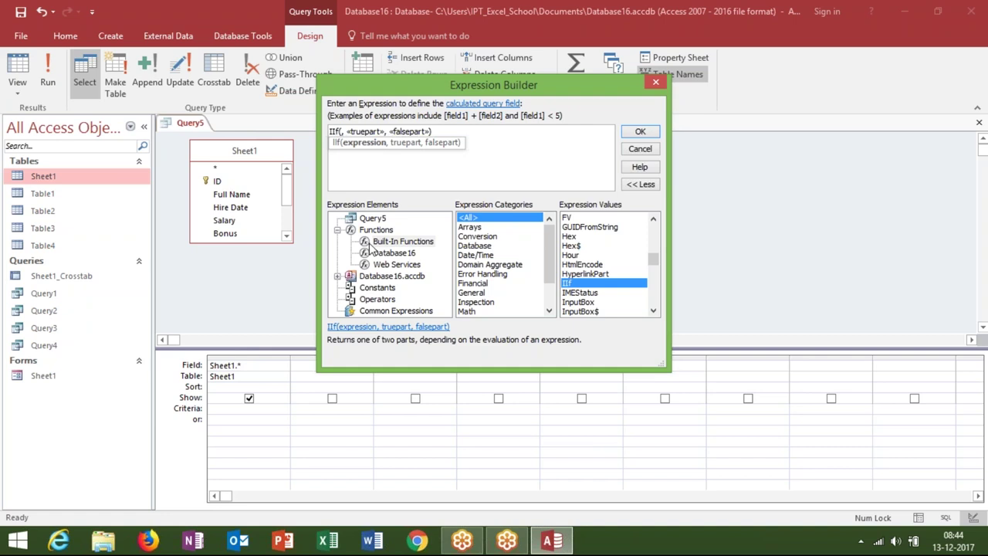
{"action": "left_click", "coordinate": [337, 275]}
{"action": "left_click", "coordinate": [350, 276]}
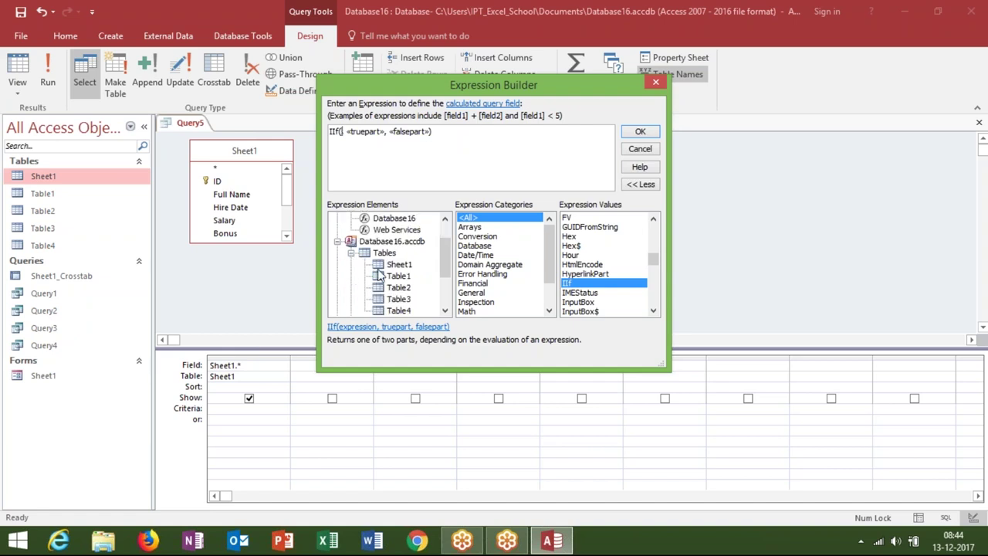
{"action": "left_click", "coordinate": [388, 265]}
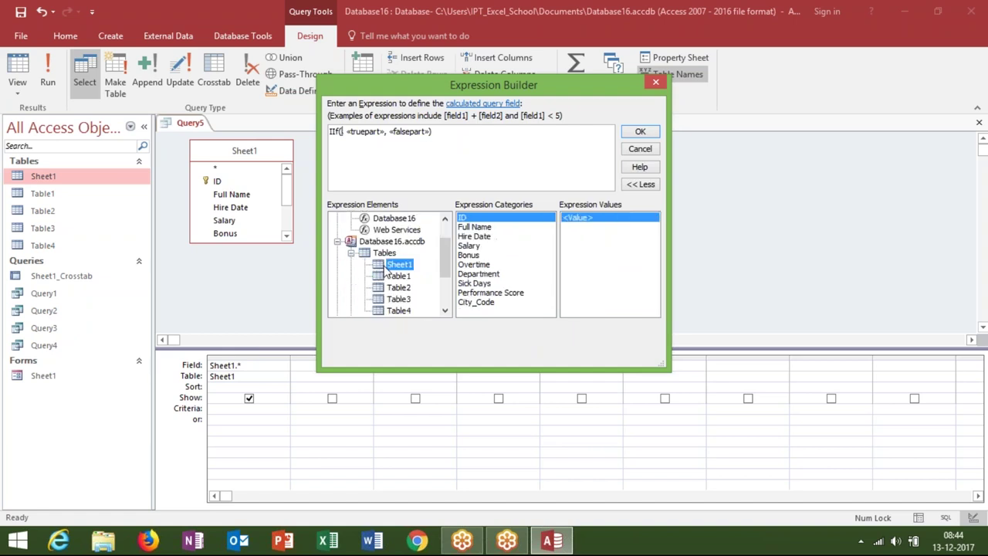
{"action": "left_click", "coordinate": [471, 257]}
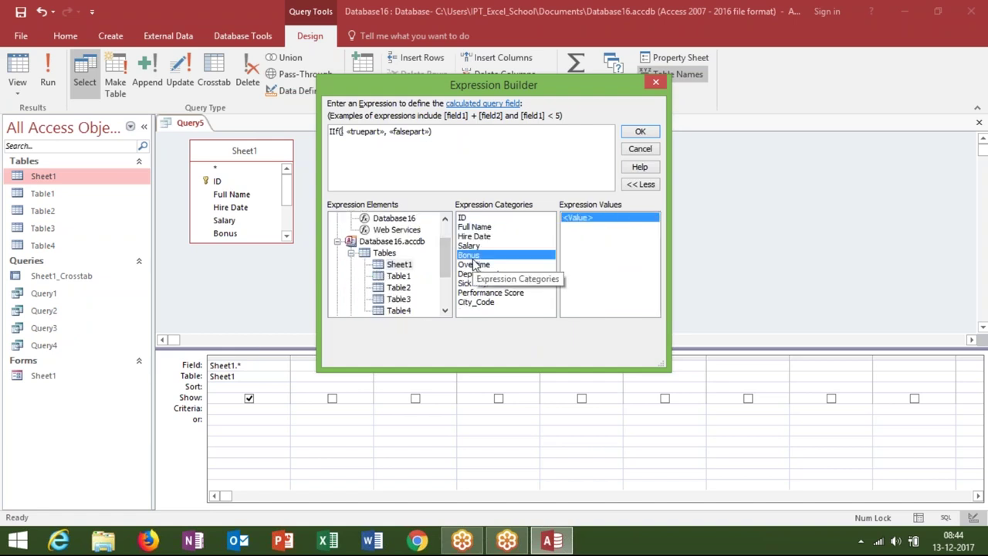
{"action": "double_click", "coordinate": [472, 258]}
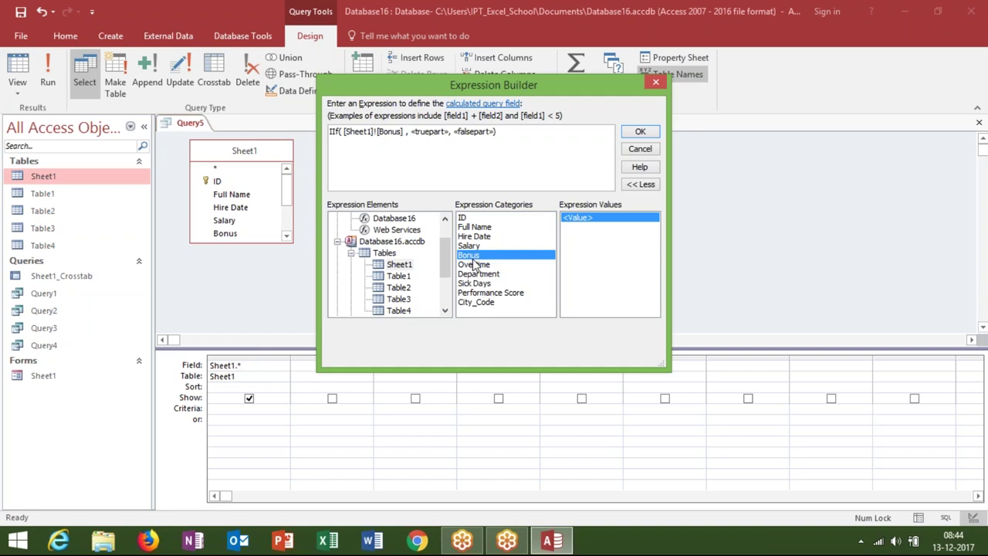
{"action": "type", "text": ">=5000"}
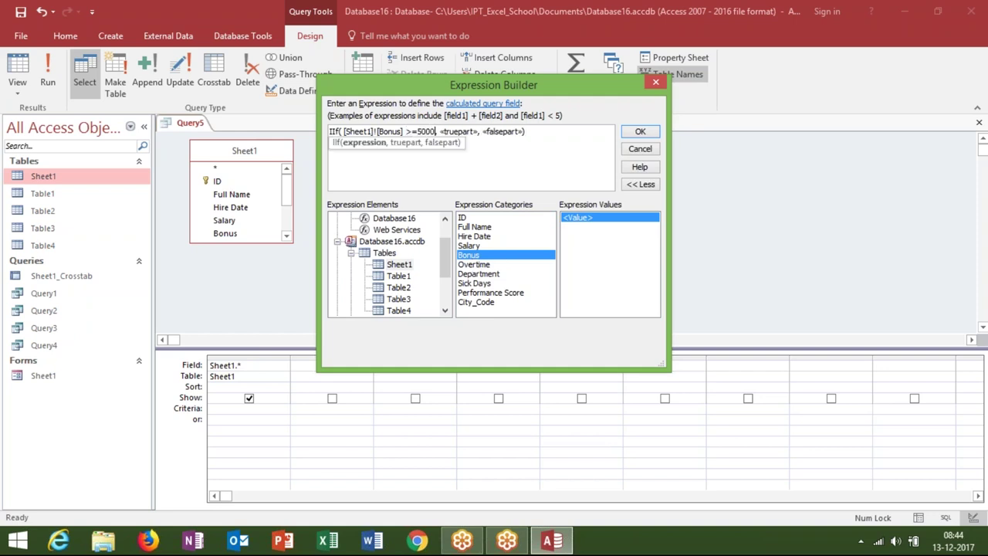
Step: Set 500 as the true result and 0 as the false result, and accept the expression
{"action": "left_click", "coordinate": [454, 132]}
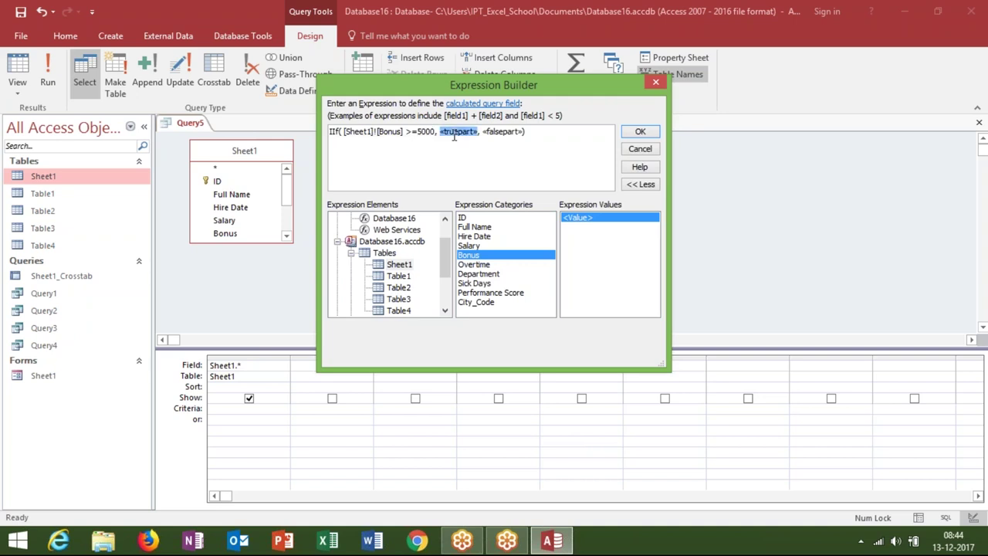
{"action": "type", "text": "500"}
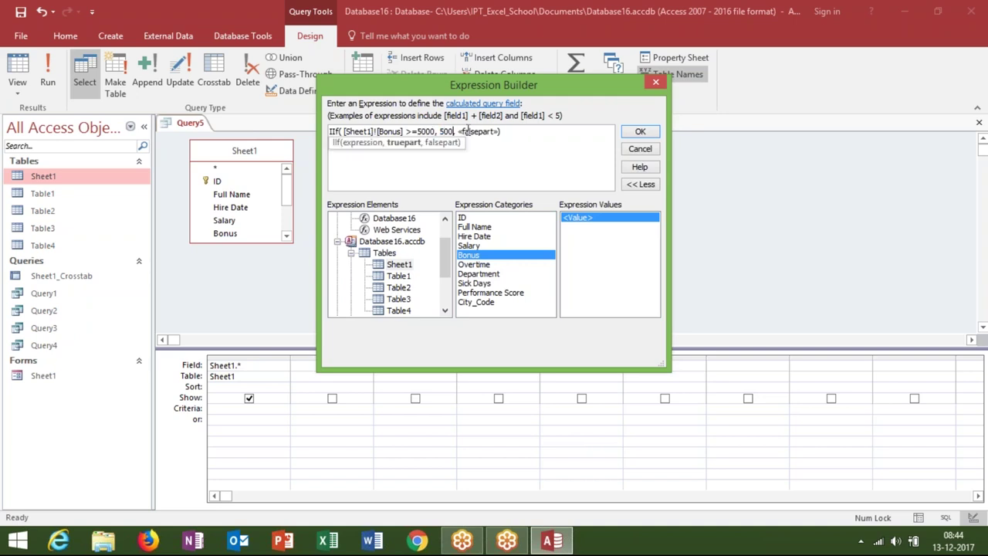
{"action": "left_click", "coordinate": [468, 131]}
{"action": "type", "text": "0"}
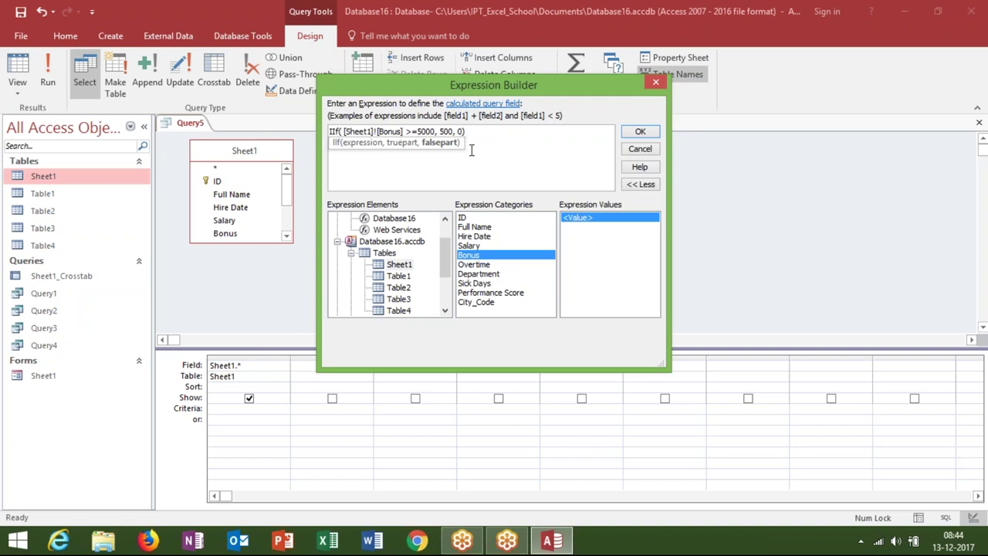
{"action": "left_click", "coordinate": [637, 132]}
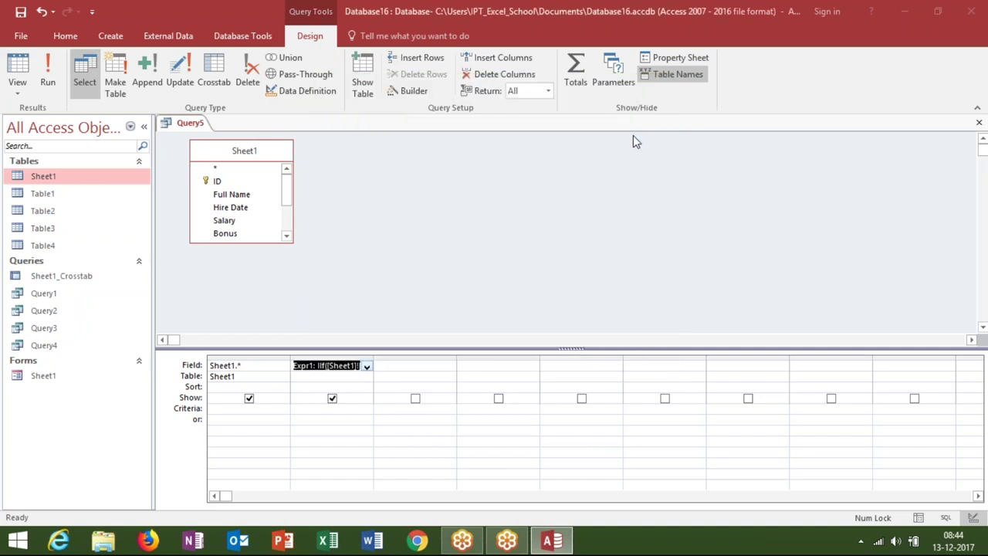
Step: Rename the Expr1 column to INC, save the query as Query5, and open its results
{"action": "left_click_drag", "start_coordinate": [312, 368], "coordinate": [294, 370]}
{"action": "type", "text": "INC"}
{"action": "left_click", "coordinate": [979, 123]}
{"action": "left_click", "coordinate": [448, 313]}
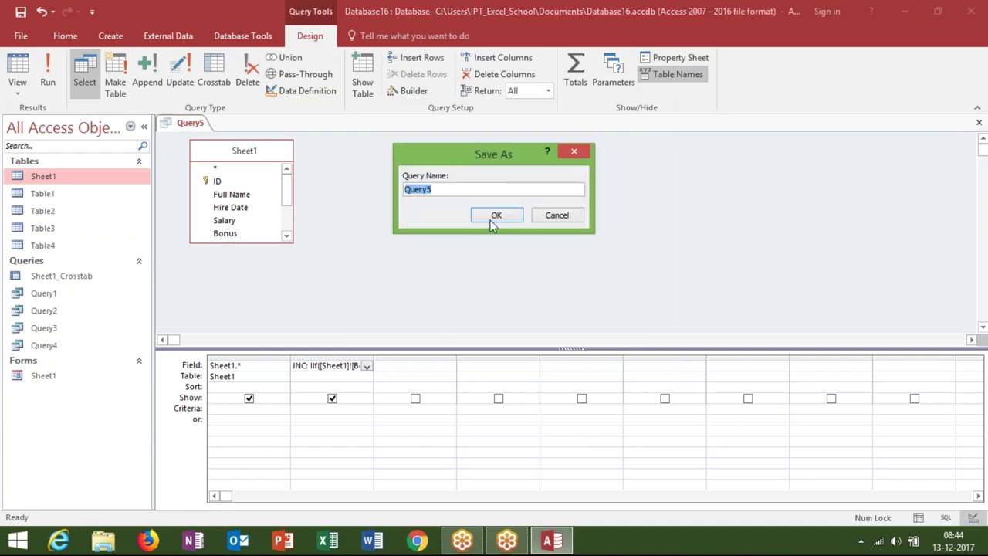
{"action": "left_click", "coordinate": [495, 215]}
{"action": "left_click", "coordinate": [64, 365]}
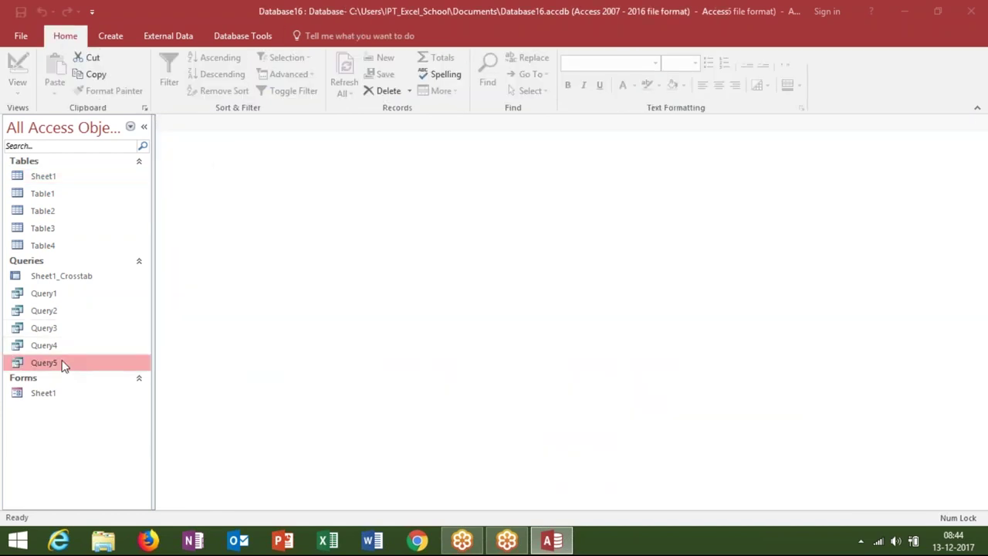
{"action": "double_click", "coordinate": [64, 365]}
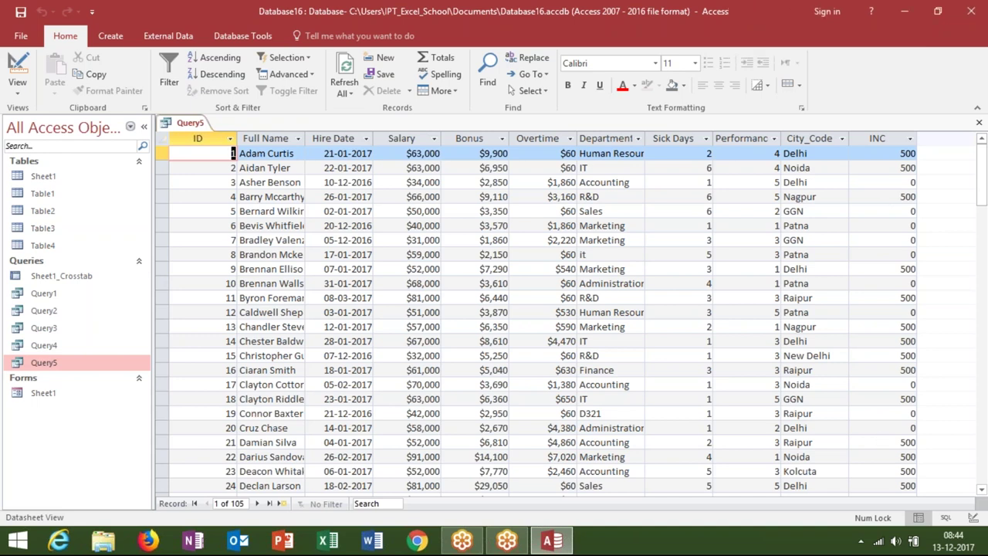
Step: Check the INC value for record 22 and close the Query5 datasheet
{"action": "left_click", "coordinate": [900, 456]}
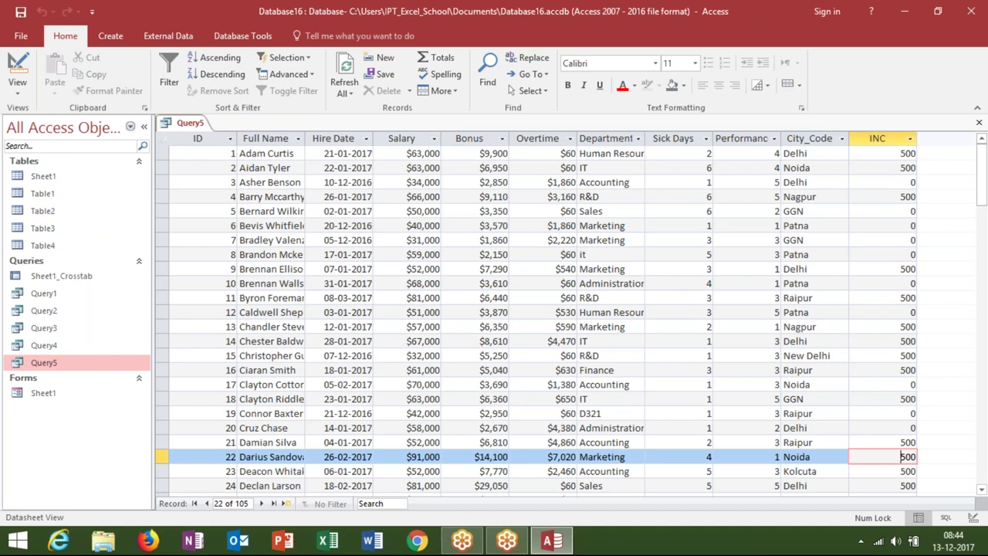
{"action": "left_click", "coordinate": [978, 122]}
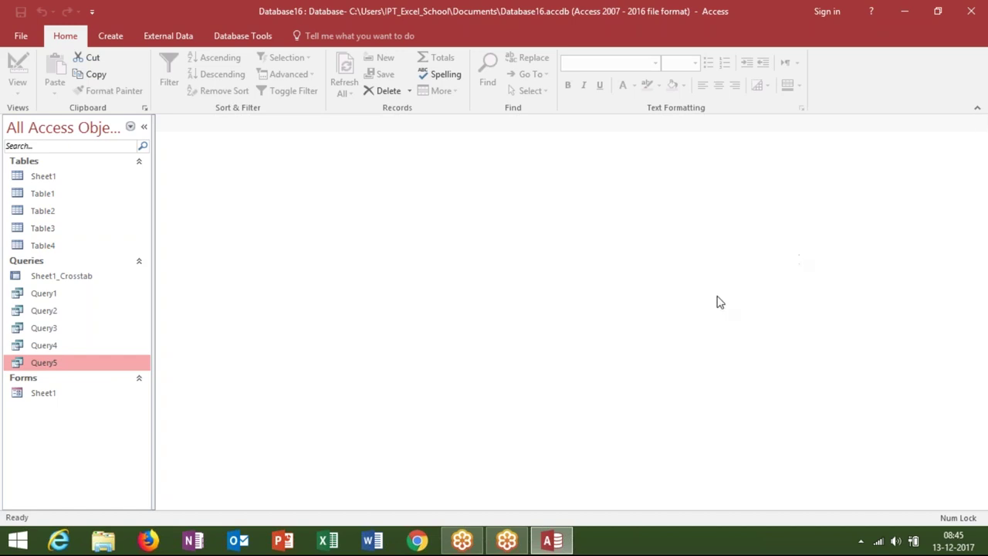
Step: Review Sheet1's Sick Days and Performance Score columns, close it, and switch to the Create ribbon
{"action": "double_click", "coordinate": [51, 176]}
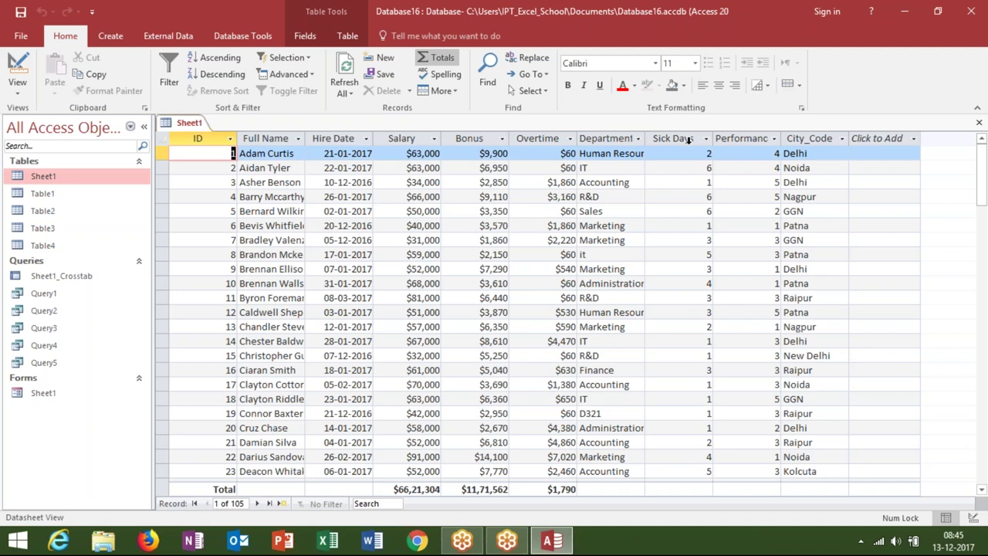
{"action": "left_click", "coordinate": [688, 139]}
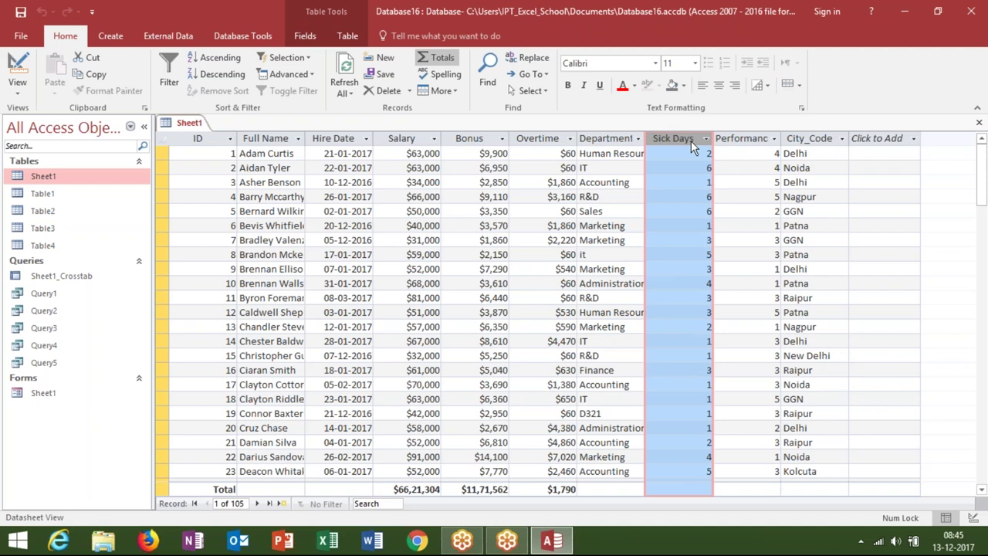
{"action": "left_click", "coordinate": [742, 139]}
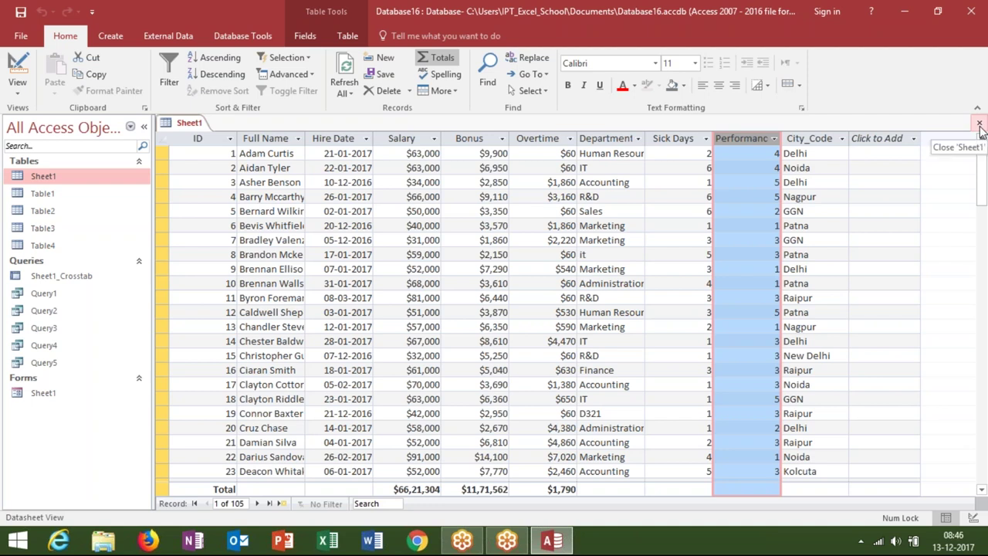
{"action": "left_click", "coordinate": [978, 124]}
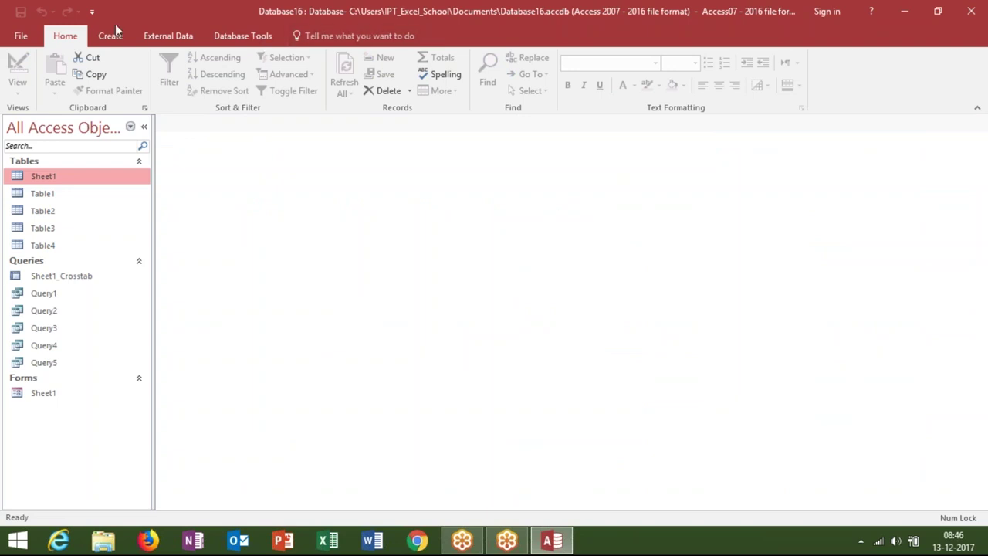
{"action": "left_click", "coordinate": [117, 34]}
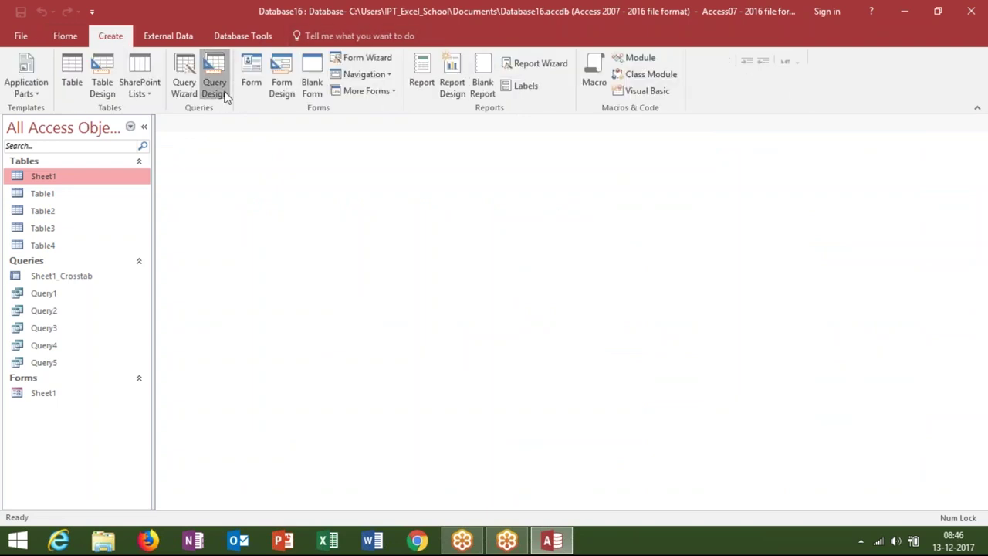
Step: Create Query6 in Design view from Sheet1 with all fields (Sheet1.*) in the first column
{"action": "left_click", "coordinate": [224, 94]}
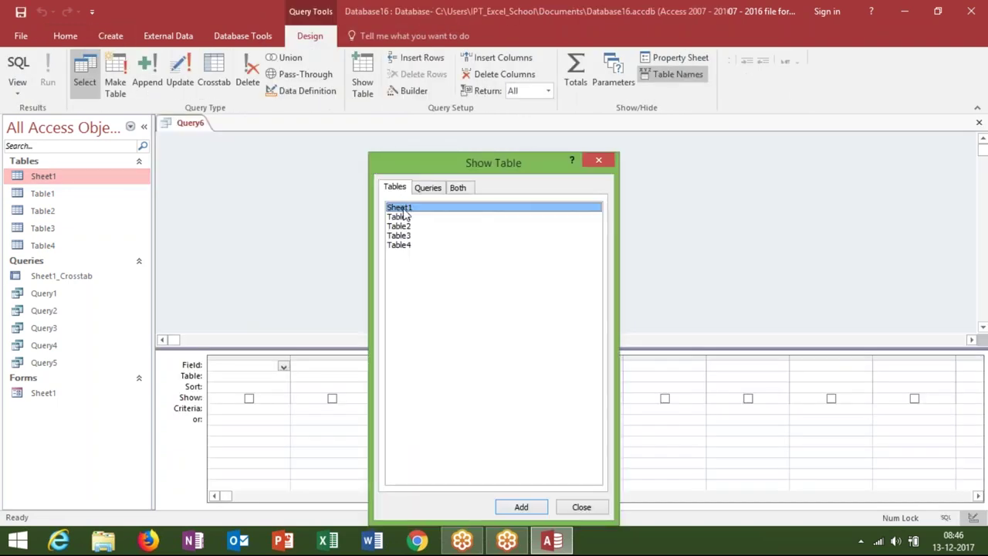
{"action": "double_click", "coordinate": [402, 209]}
{"action": "left_click", "coordinate": [602, 161]}
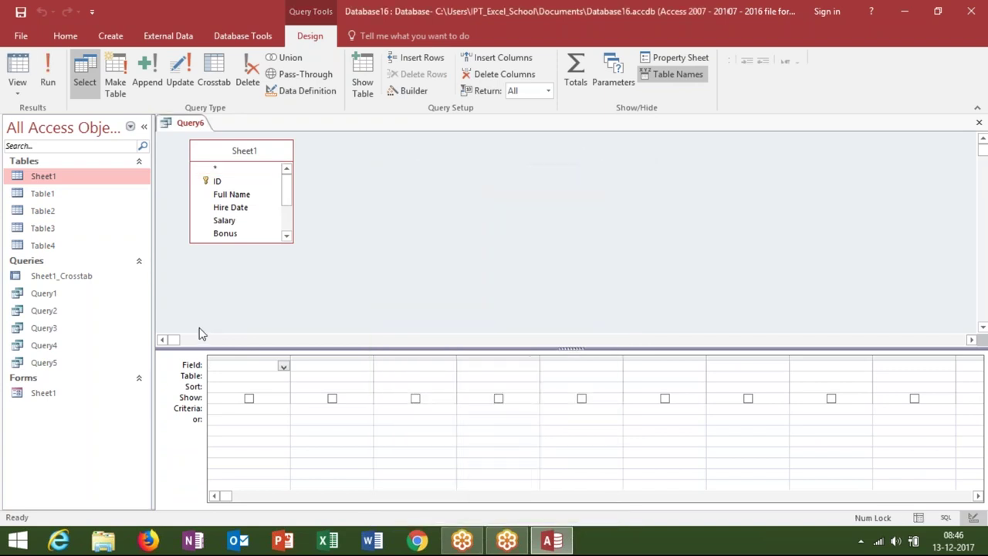
{"action": "left_click", "coordinate": [221, 363]}
{"action": "double_click", "coordinate": [217, 170]}
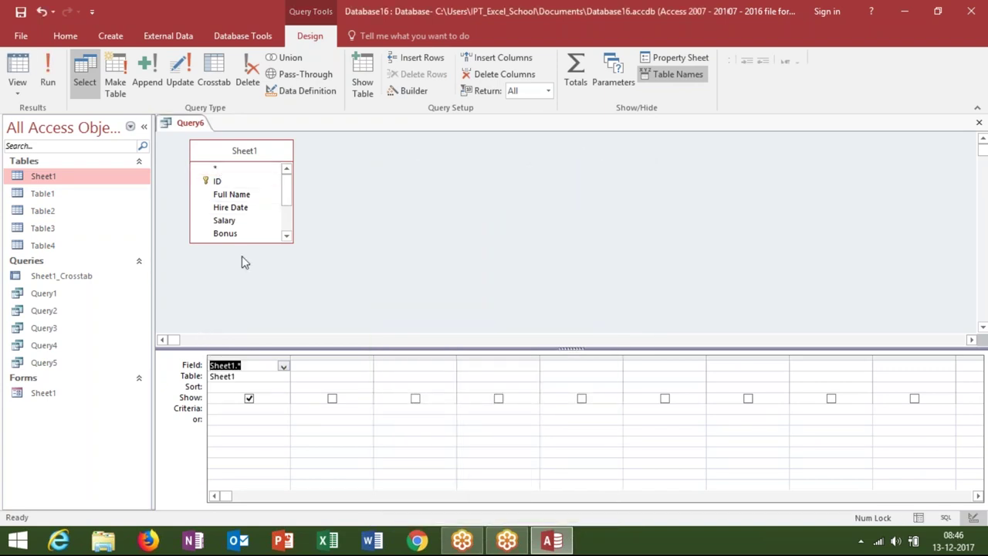
{"action": "left_click", "coordinate": [304, 367]}
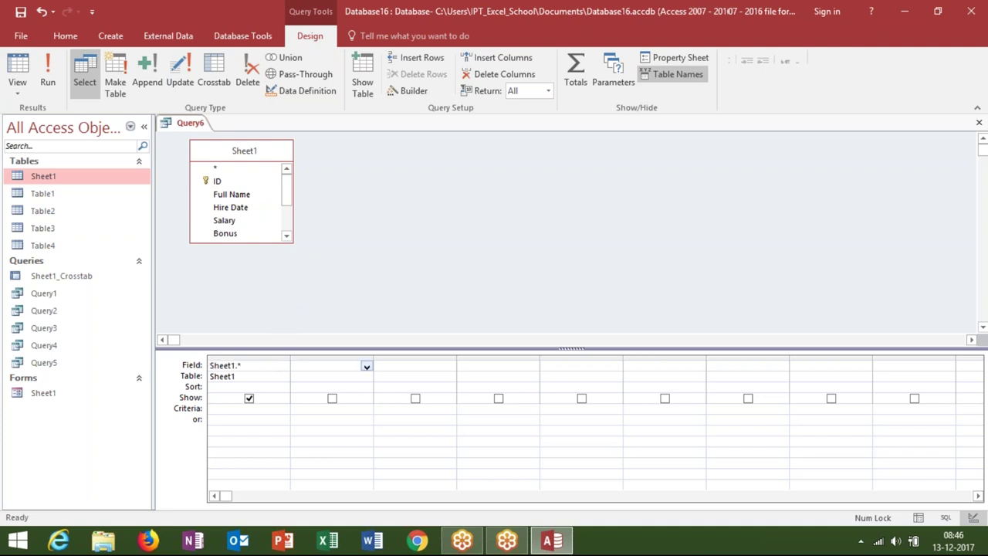
Step: Launch the Expression Builder from the second Field cell's Build option
{"action": "right_click", "coordinate": [305, 369]}
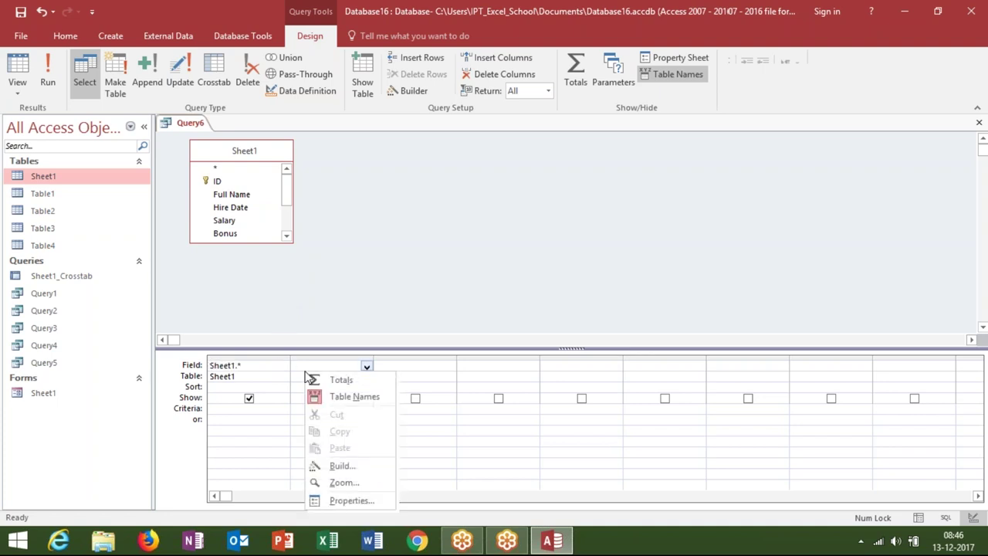
{"action": "left_click", "coordinate": [344, 483]}
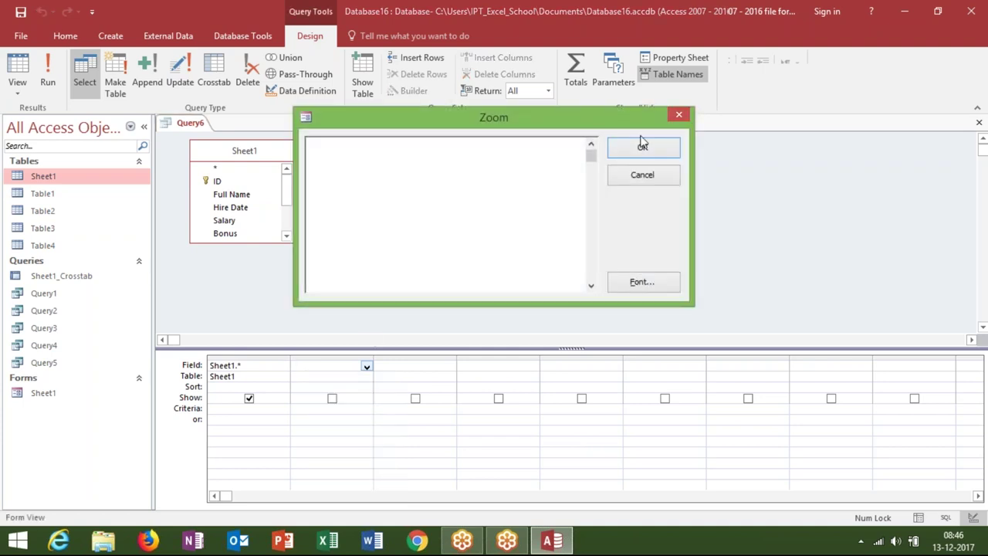
{"action": "left_click", "coordinate": [642, 176]}
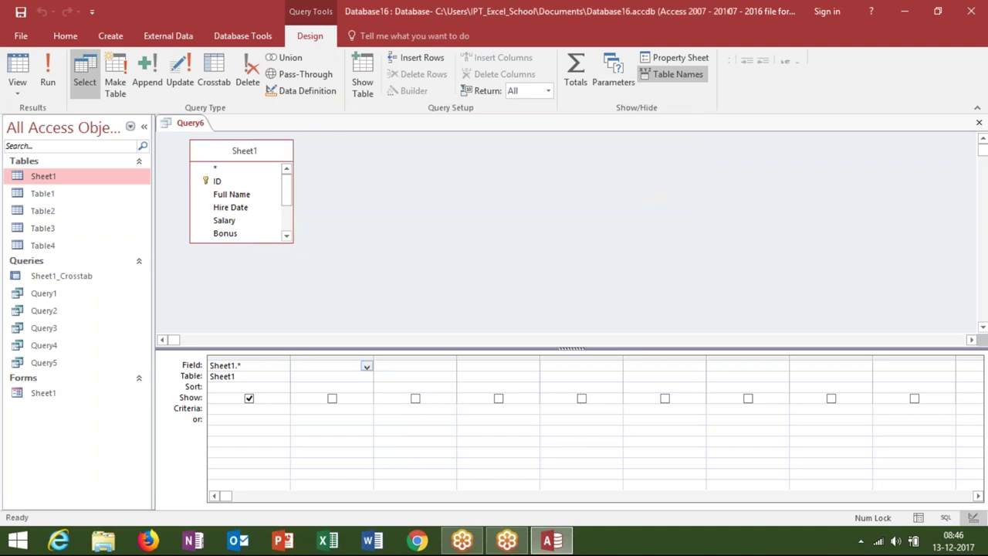
{"action": "right_click", "coordinate": [346, 367]}
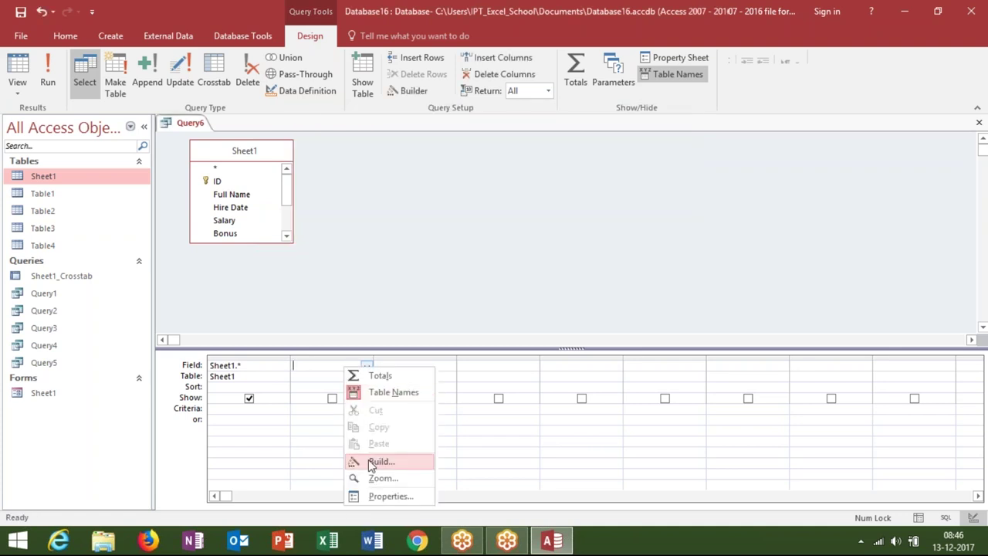
{"action": "left_click", "coordinate": [371, 462]}
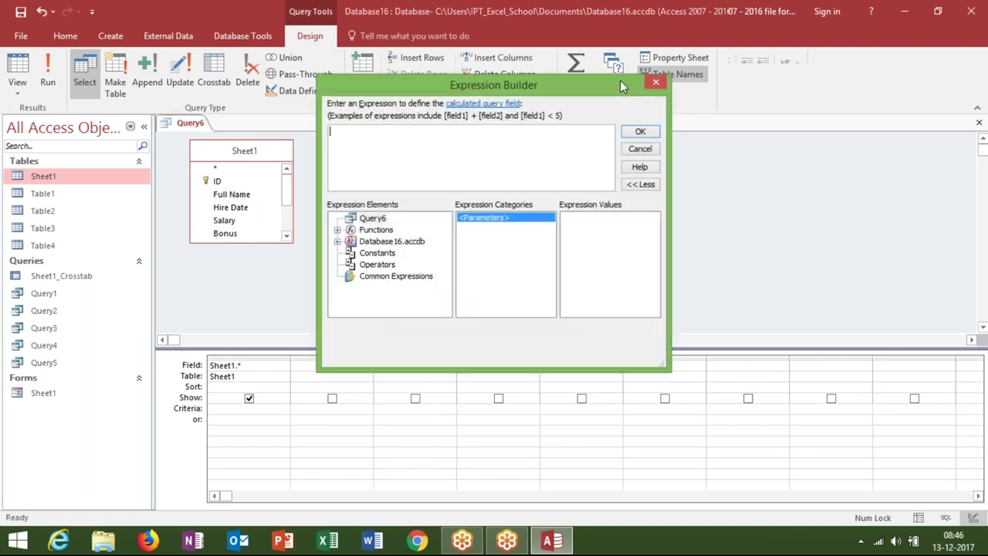
{"action": "left_click", "coordinate": [655, 84]}
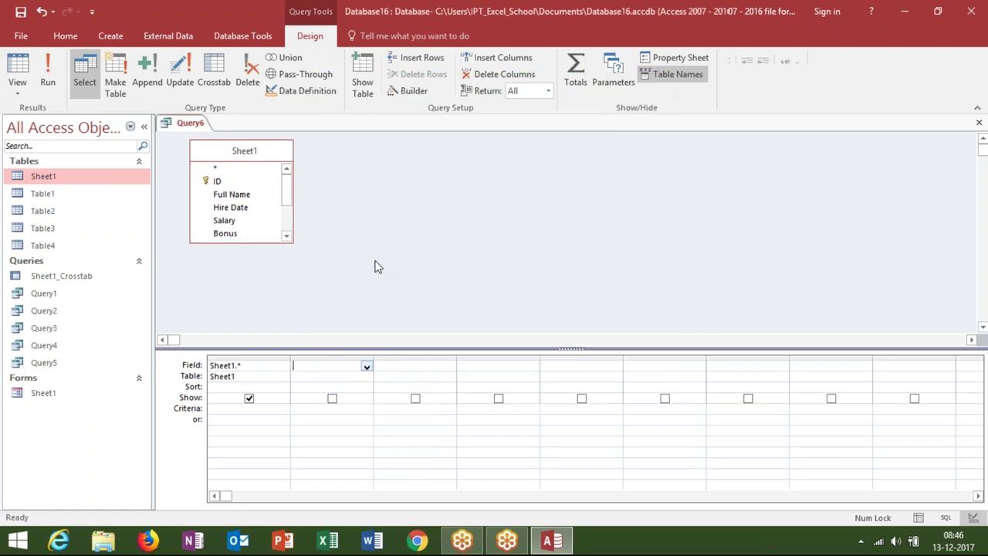
{"action": "right_click", "coordinate": [335, 366]}
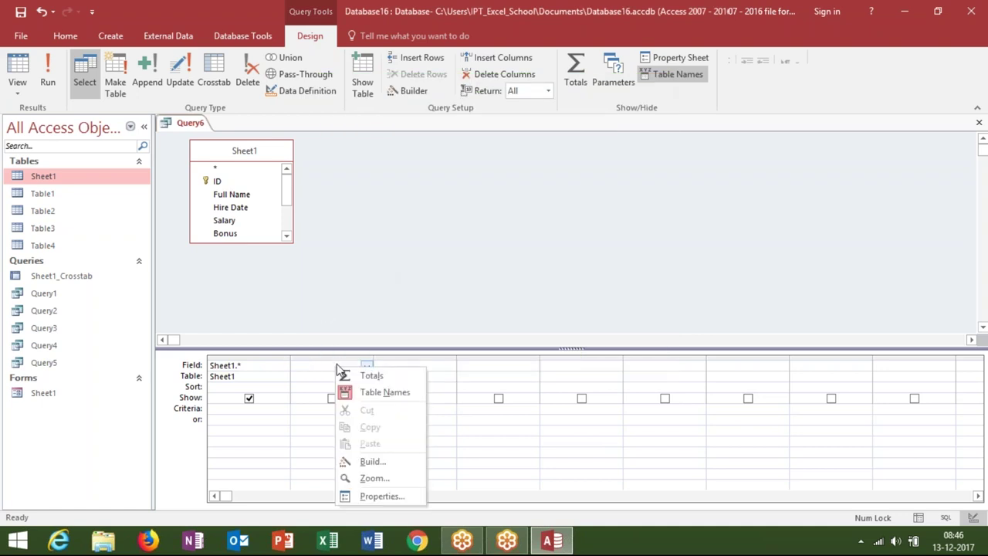
{"action": "left_click", "coordinate": [365, 479]}
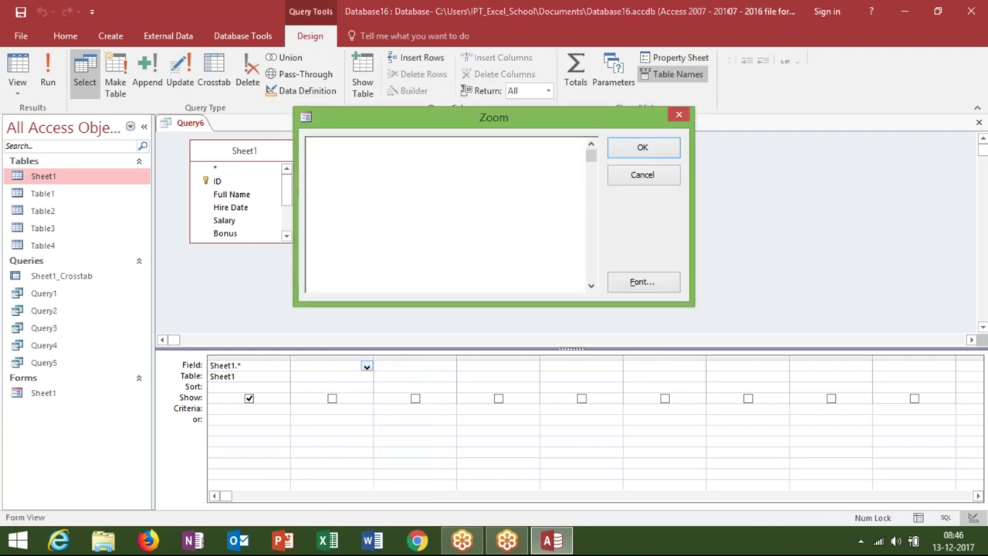
{"action": "left_click", "coordinate": [635, 183]}
{"action": "right_click", "coordinate": [311, 369]}
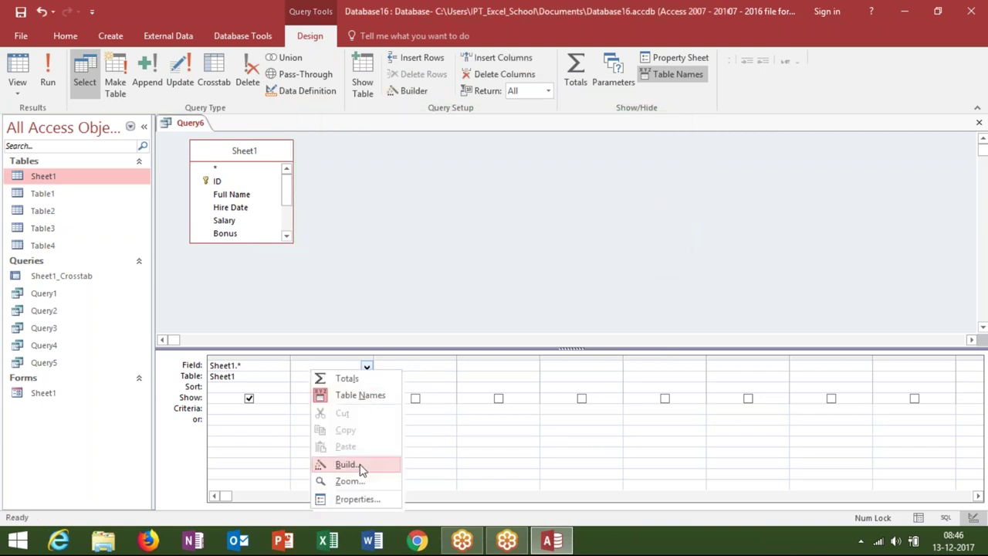
{"action": "left_click", "coordinate": [360, 465]}
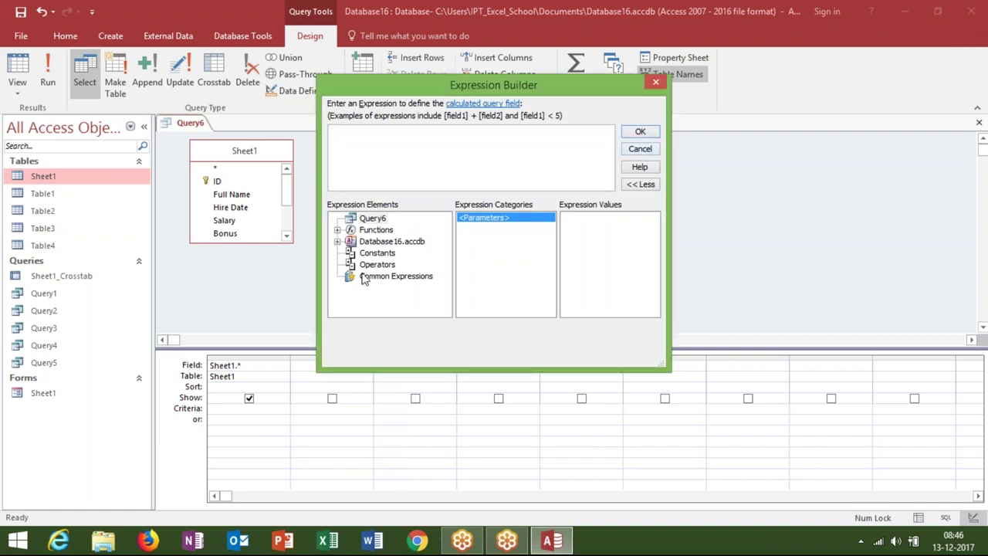
Step: Insert the IIf function from Built-In Functions into the expression
{"action": "left_click", "coordinate": [337, 230]}
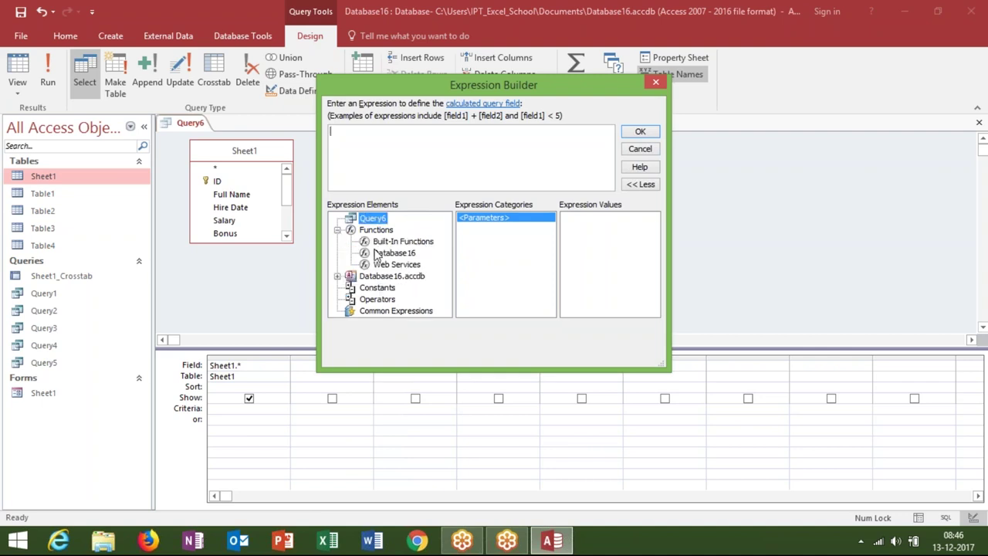
{"action": "left_click", "coordinate": [382, 243]}
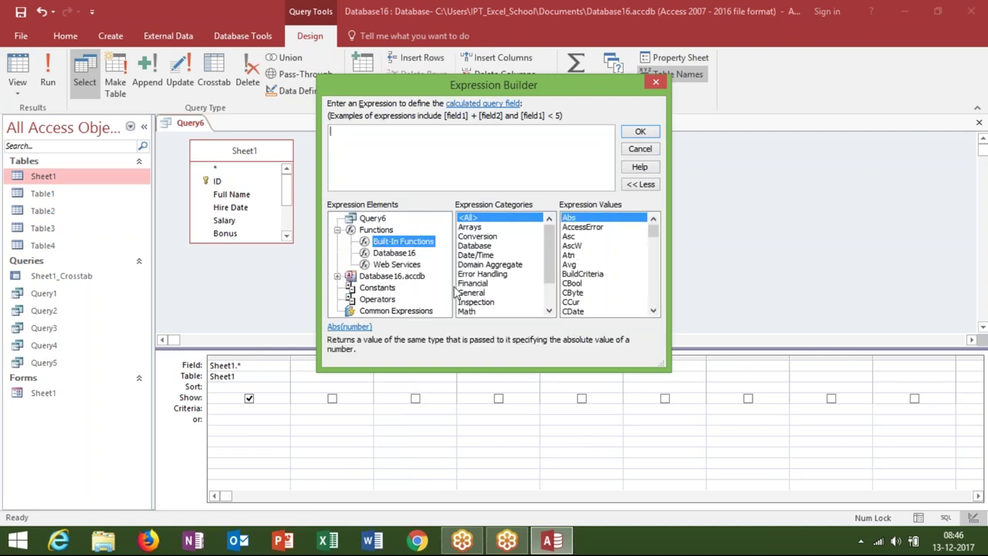
{"action": "left_click", "coordinate": [574, 256]}
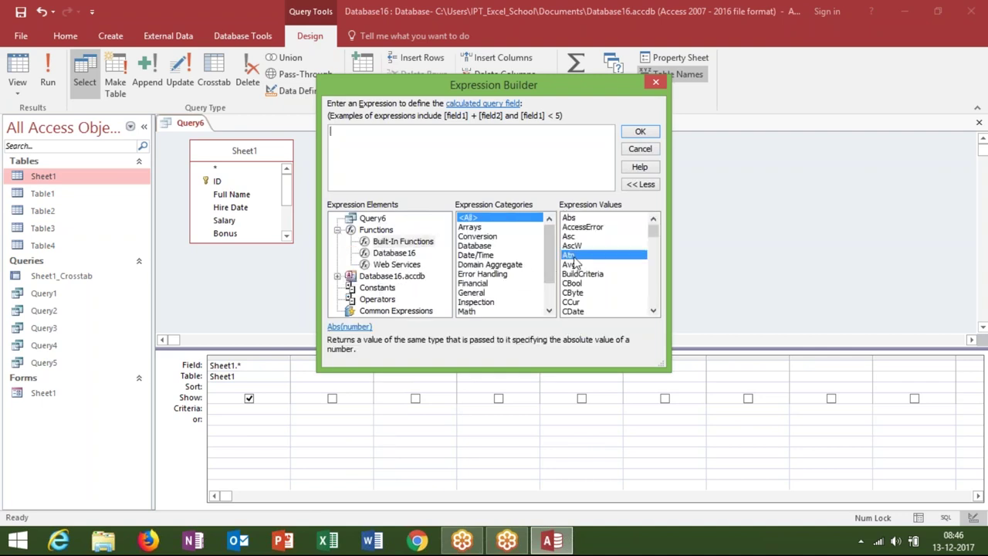
{"action": "key", "text": "i"}
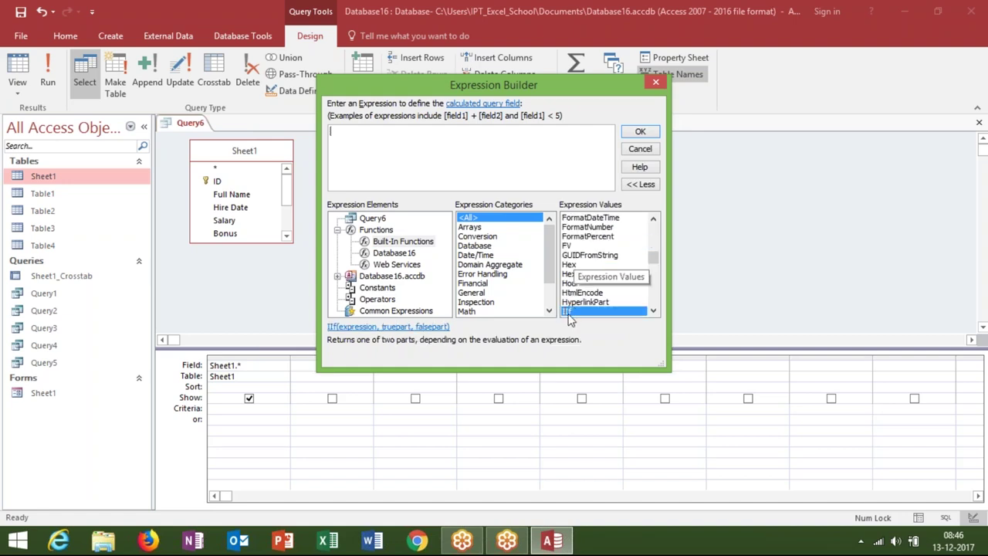
{"action": "double_click", "coordinate": [568, 311]}
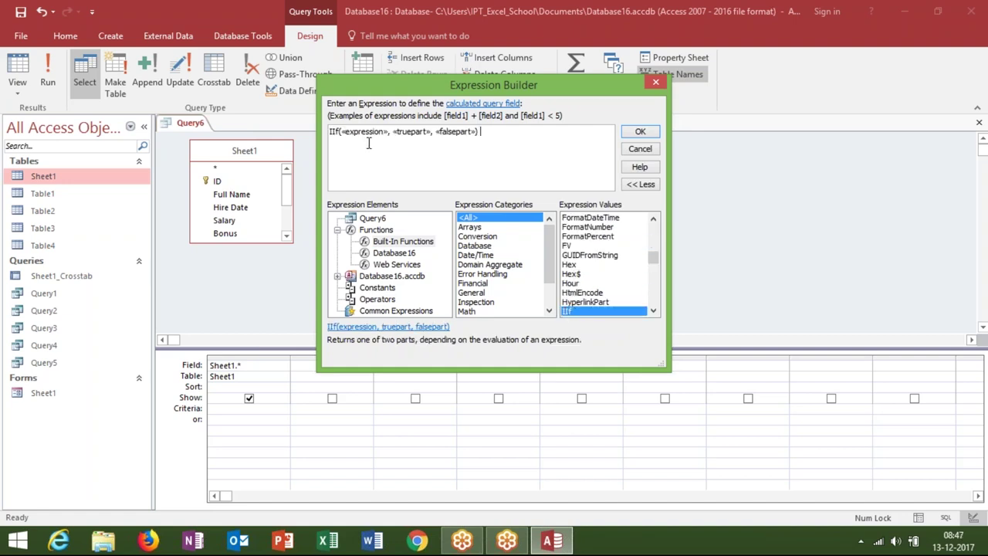
Step: Delete the «expression», «truepart» and «falsepart» placeholders and the comma, leaving 'IIf('
{"action": "left_click_drag", "start_coordinate": [388, 131], "coordinate": [339, 133]}
{"action": "key", "text": "Delete"}
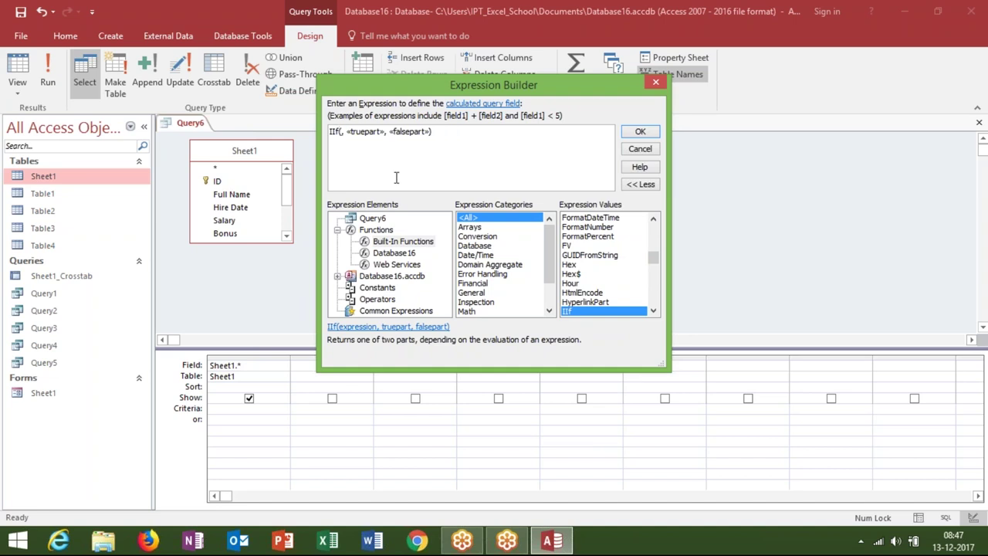
{"action": "left_click_drag", "start_coordinate": [434, 132], "coordinate": [345, 132]}
{"action": "key", "text": "Delete"}
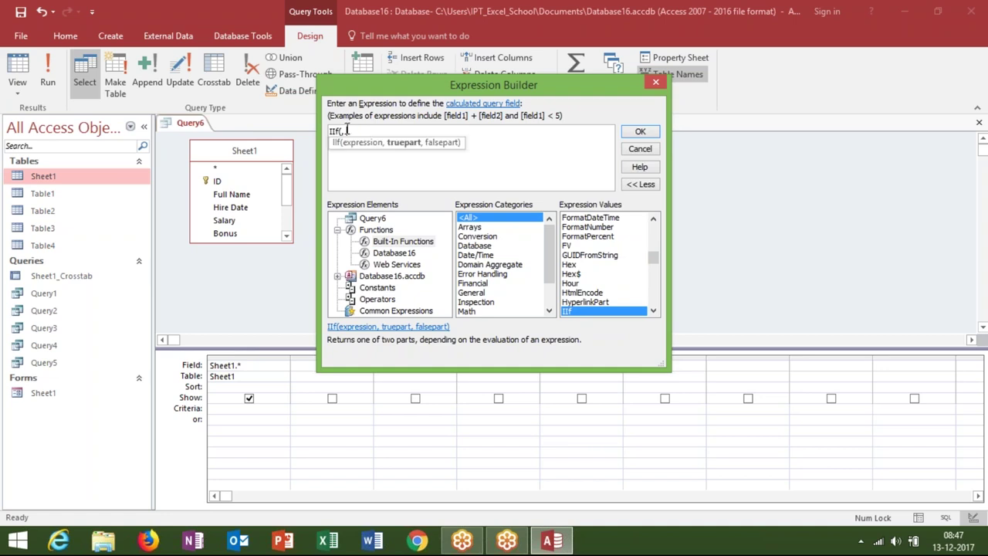
{"action": "key", "text": "BackSpace"}
Step: Enter IIf([Sheet1]![Sick Days] <=3,IIf([Sheet1]![Performance Score] >=3,500,0),0) using Sheet1's fields
{"action": "double_click", "coordinate": [367, 276]}
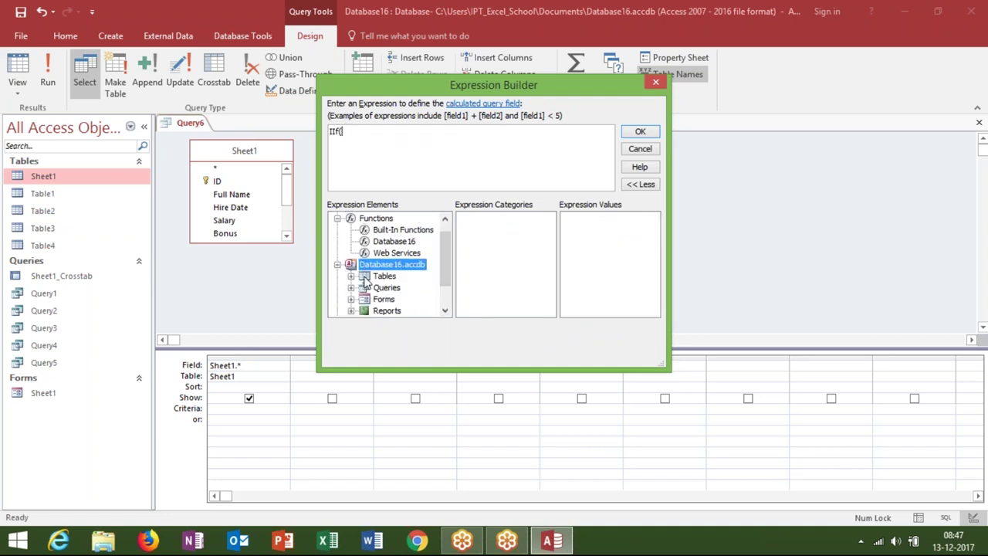
{"action": "left_click", "coordinate": [374, 277]}
{"action": "double_click", "coordinate": [372, 277]}
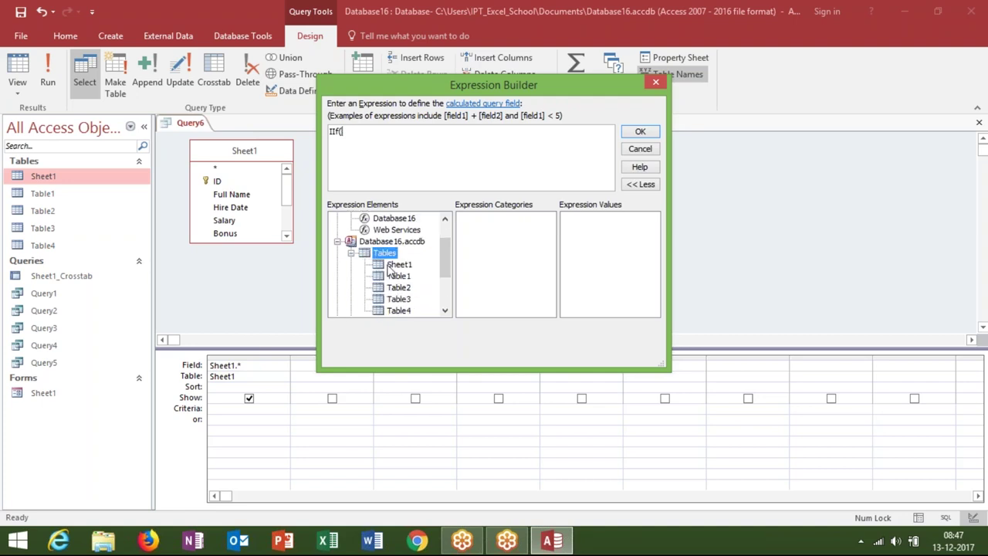
{"action": "left_click", "coordinate": [395, 265]}
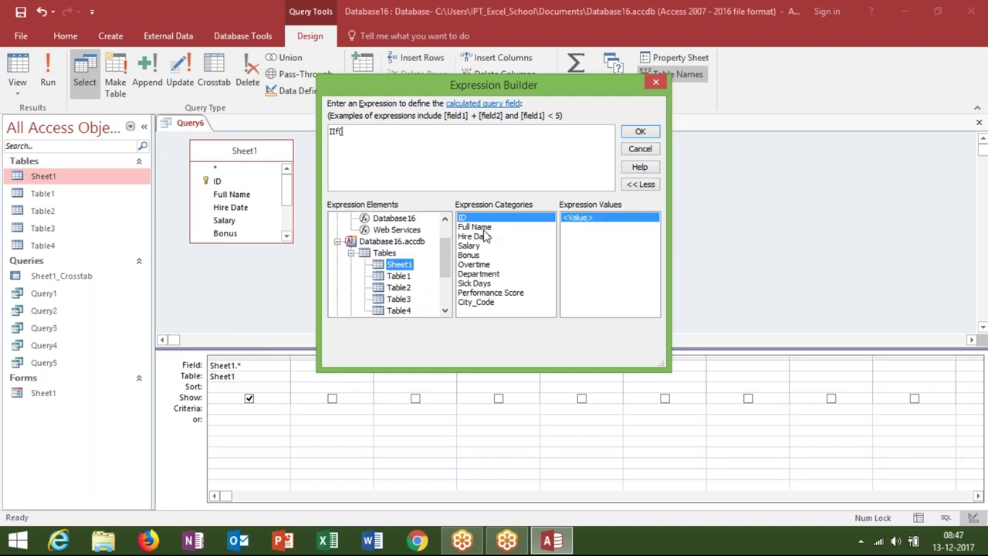
{"action": "double_click", "coordinate": [477, 284]}
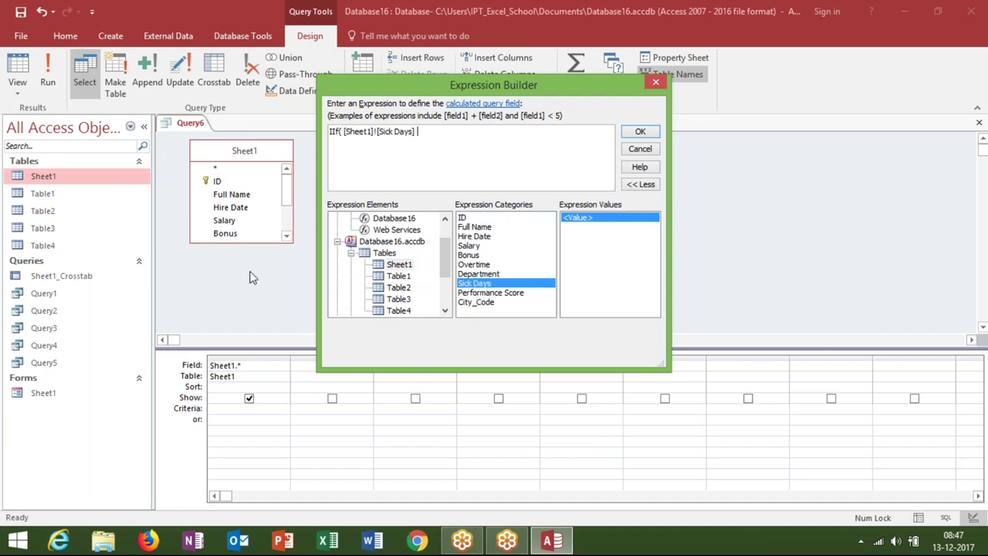
{"action": "type", "text": "<=3"}
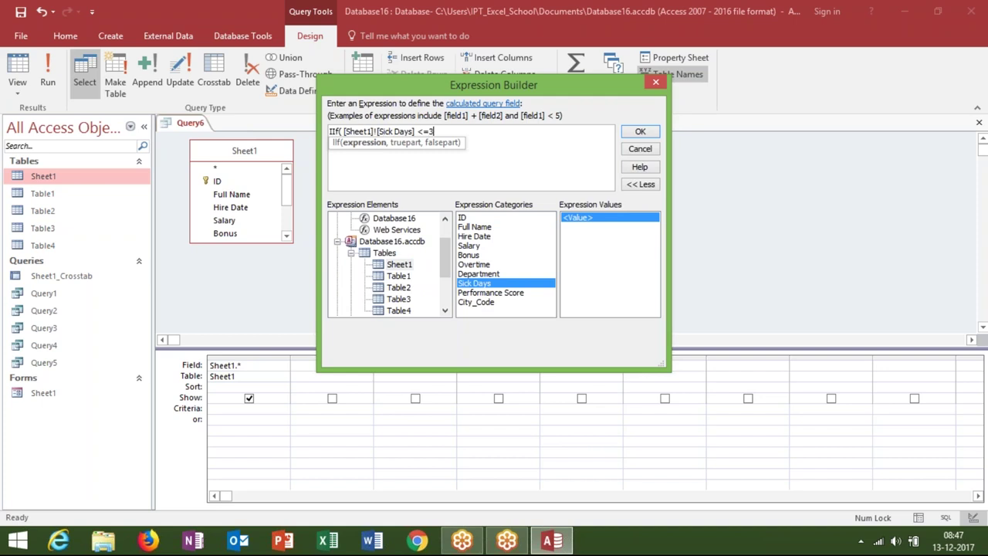
{"action": "type", "text": ","}
{"action": "type", "text": "iif"}
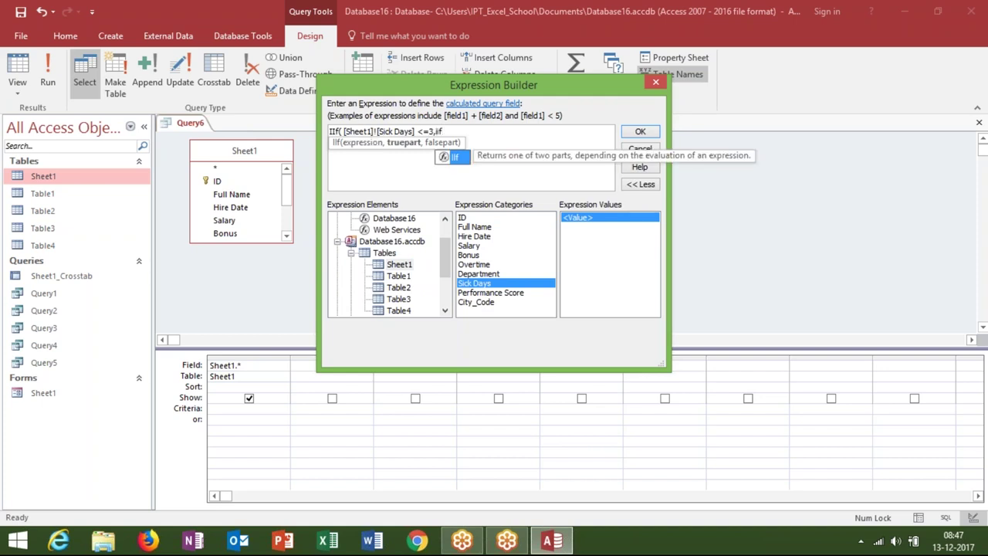
{"action": "type", "text": "("}
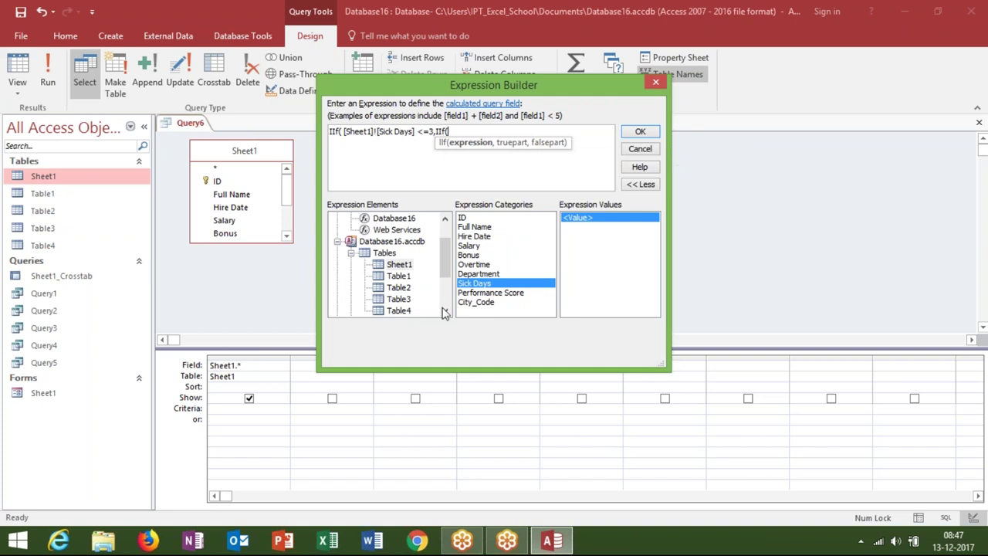
{"action": "double_click", "coordinate": [470, 293]}
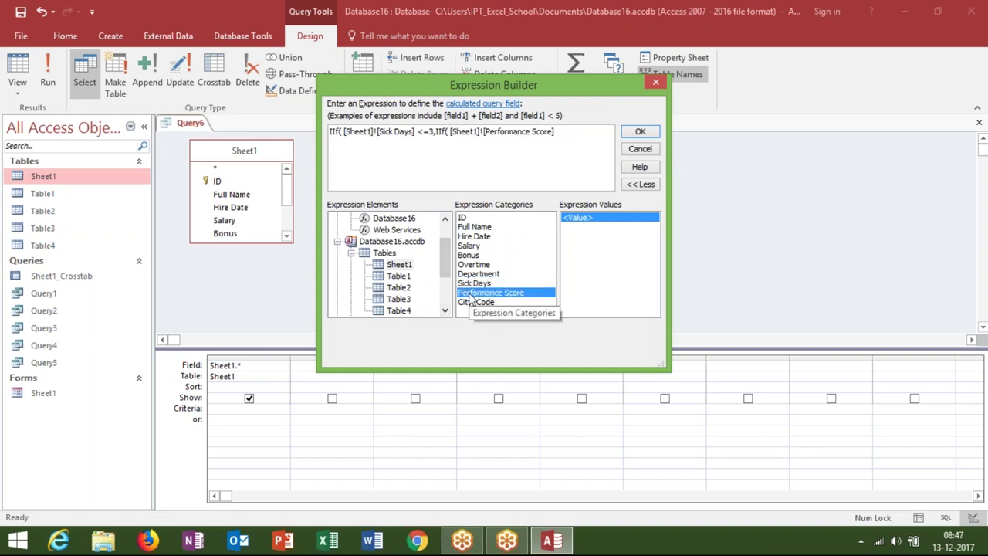
{"action": "type", "text": ">="}
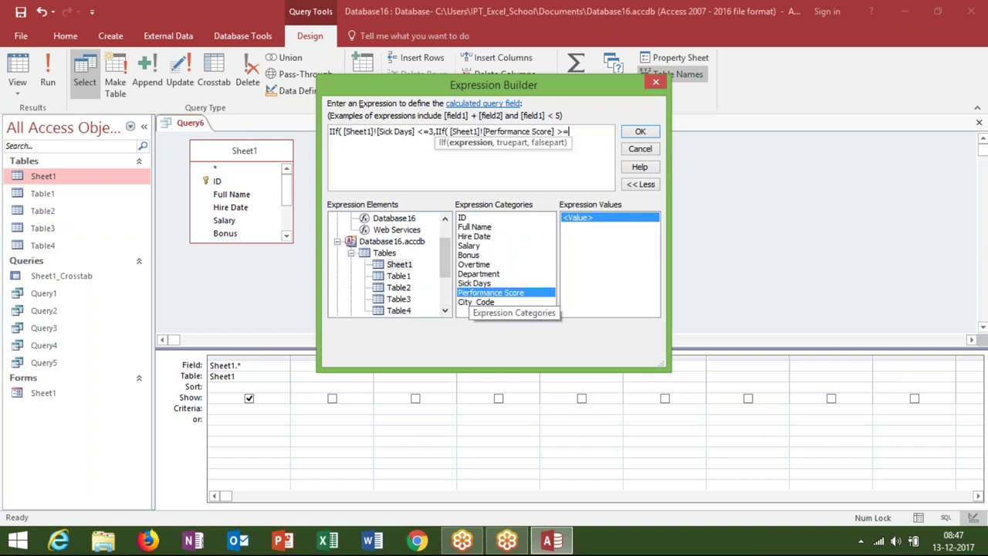
{"action": "type", "text": "3,"}
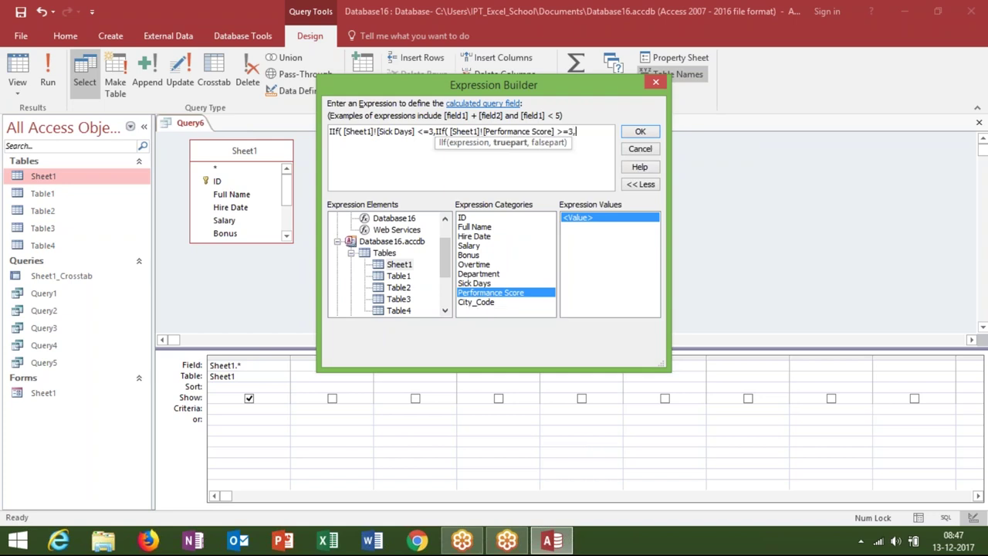
{"action": "type", "text": "500,0)"}
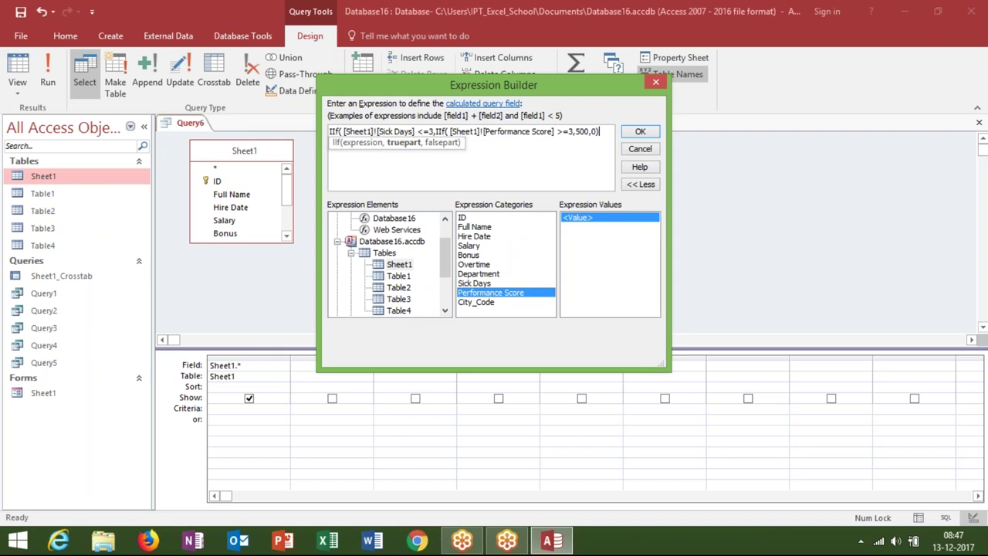
{"action": "type", "text": ",0)"}
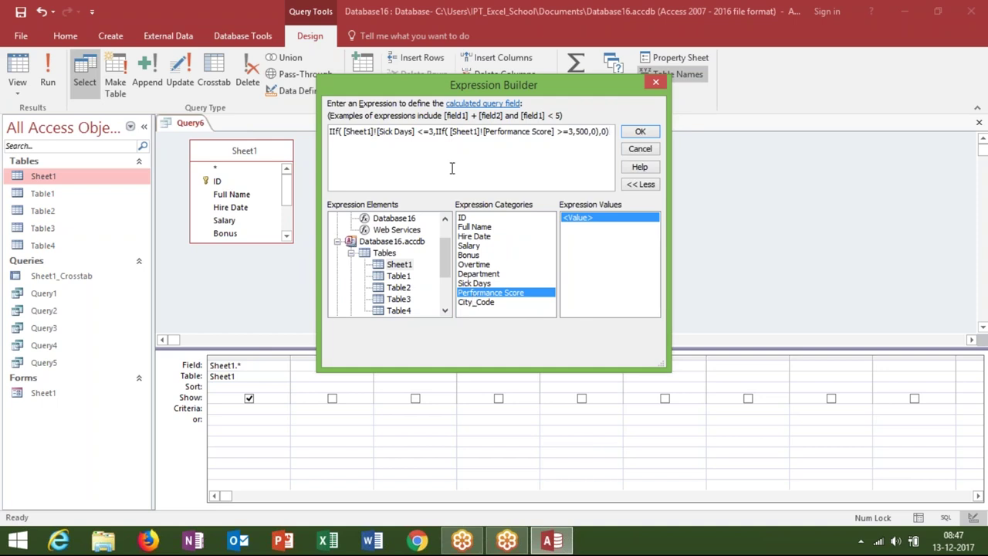
Step: Accept the expression and rename the Expr1 column to INC
{"action": "left_click", "coordinate": [650, 133]}
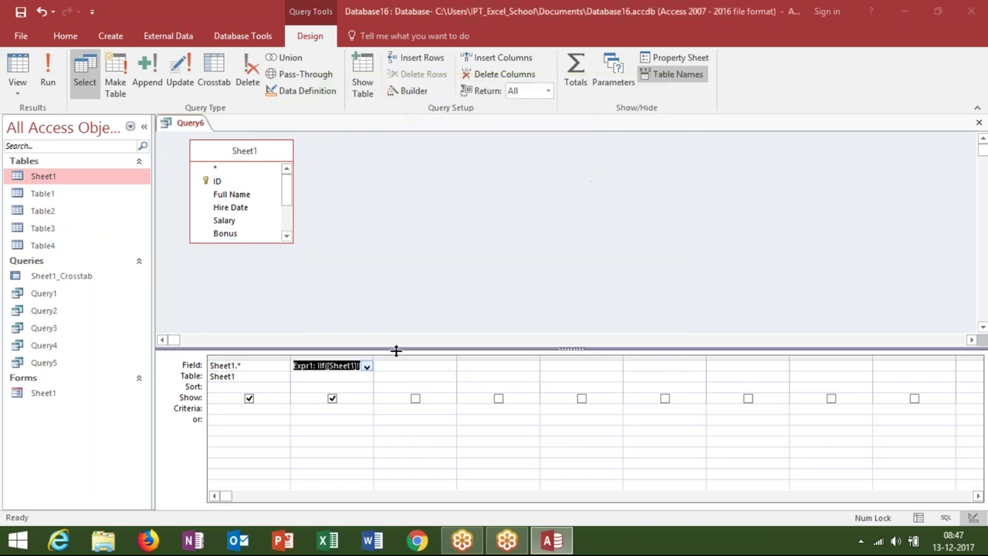
{"action": "double_click", "coordinate": [293, 366]}
{"action": "type", "text": "INC"}
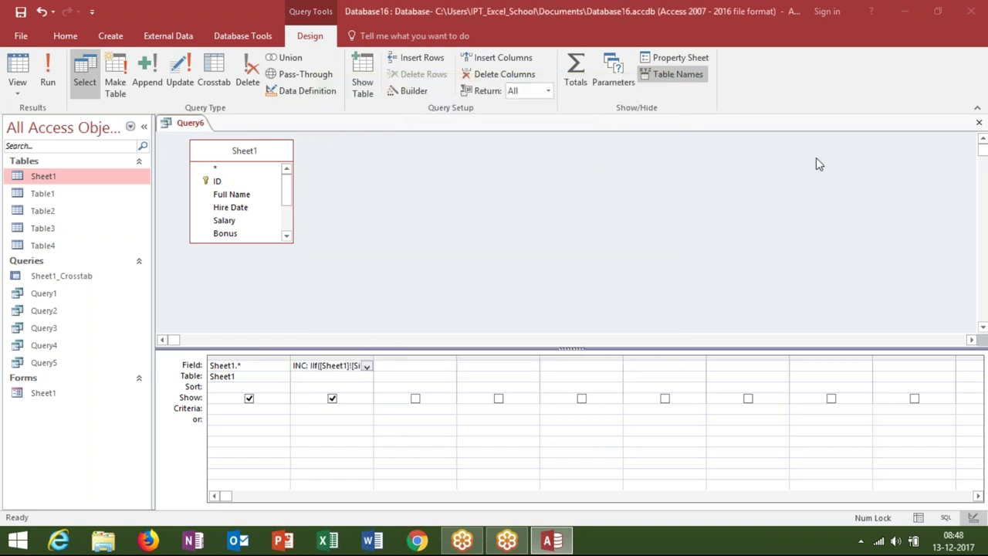
Step: Save the query as Query6 and open its results
{"action": "left_click", "coordinate": [979, 122]}
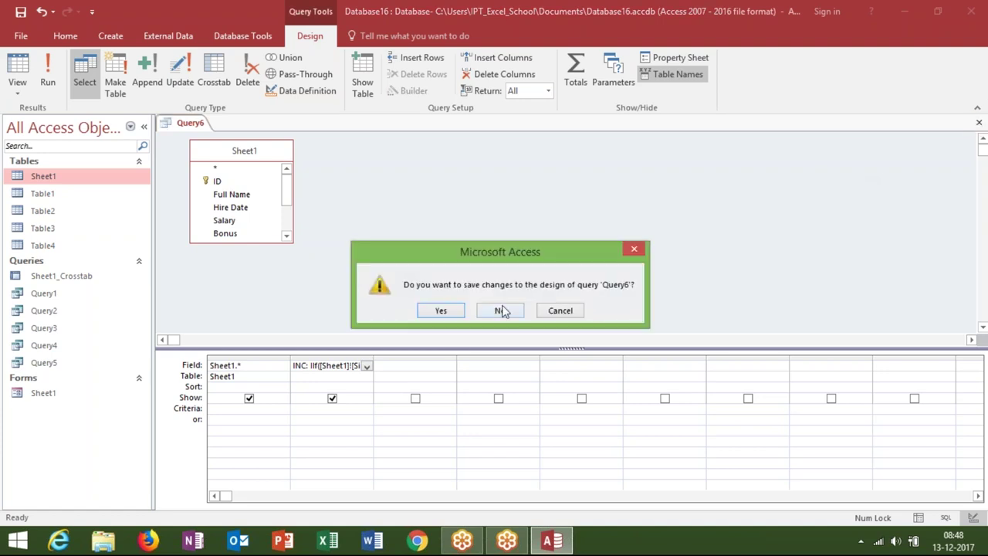
{"action": "left_click", "coordinate": [441, 310]}
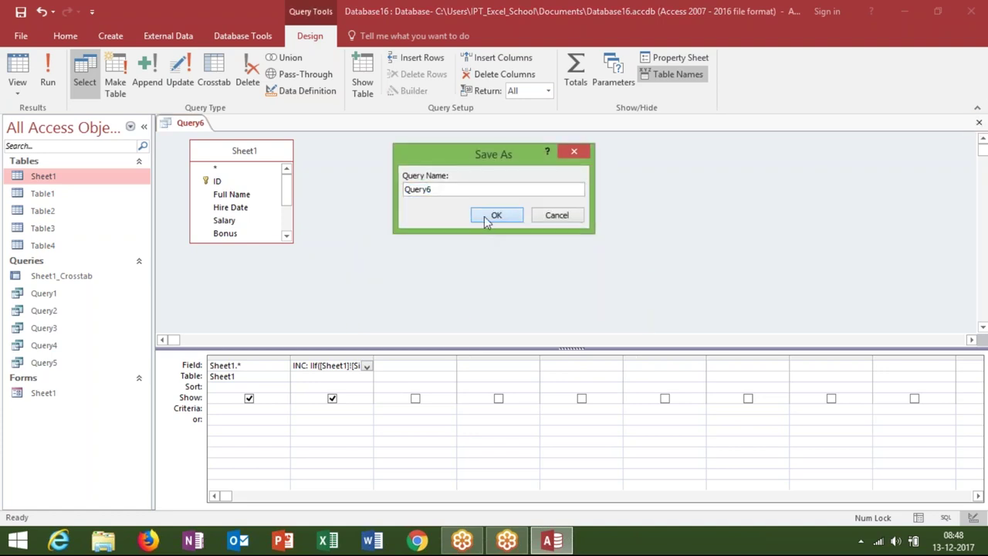
{"action": "left_click", "coordinate": [484, 216]}
{"action": "left_click", "coordinate": [53, 382]}
{"action": "double_click", "coordinate": [54, 380]}
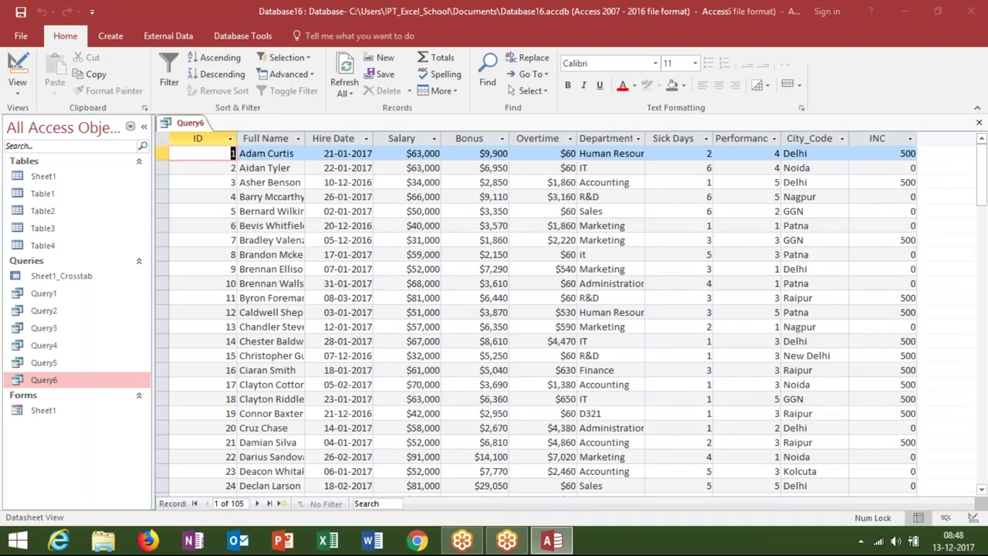
Step: Review the INC column, close the Query6 datasheet, then exit Access entirely
{"action": "left_click", "coordinate": [877, 138]}
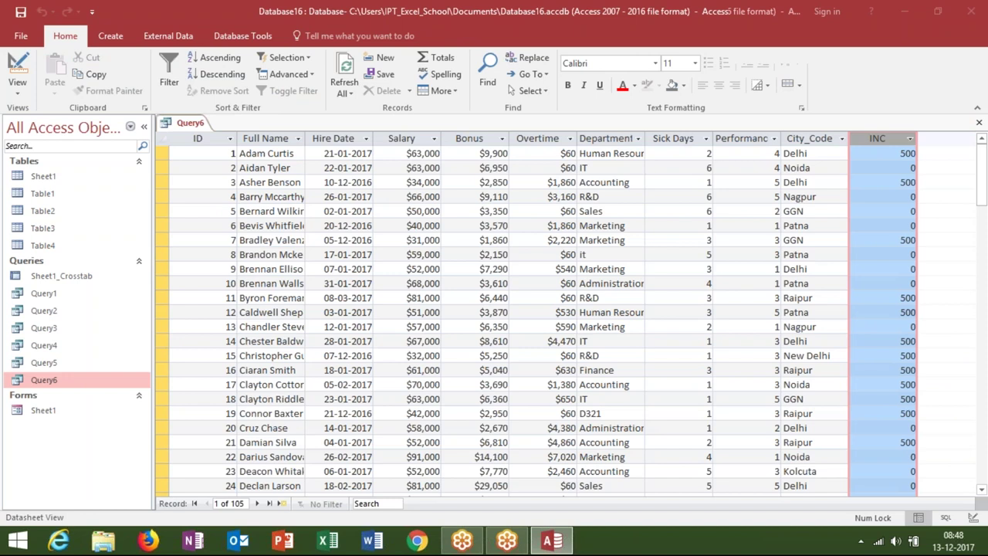
{"action": "left_click", "coordinate": [979, 125]}
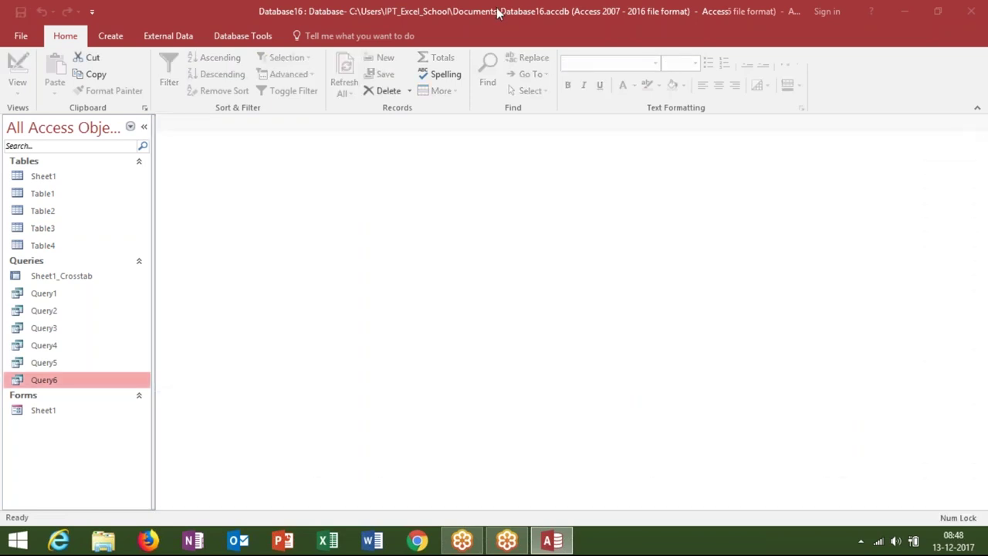
{"action": "double_click", "coordinate": [498, 12]}
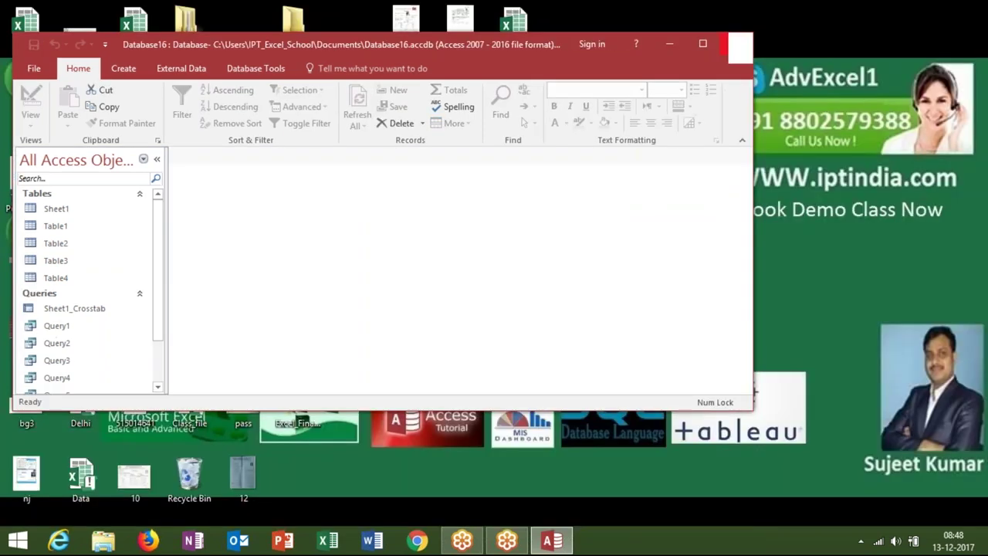
{"action": "left_click", "coordinate": [739, 47]}
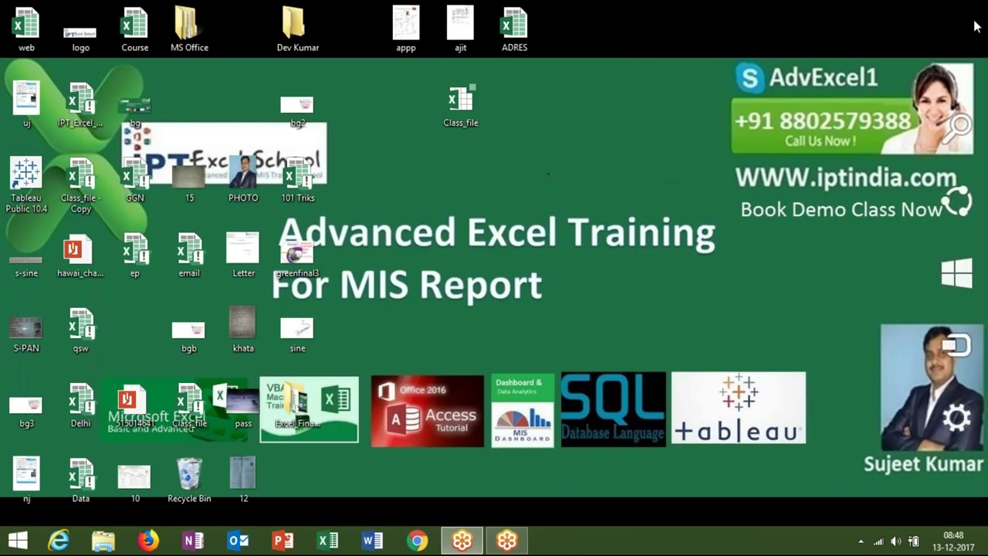